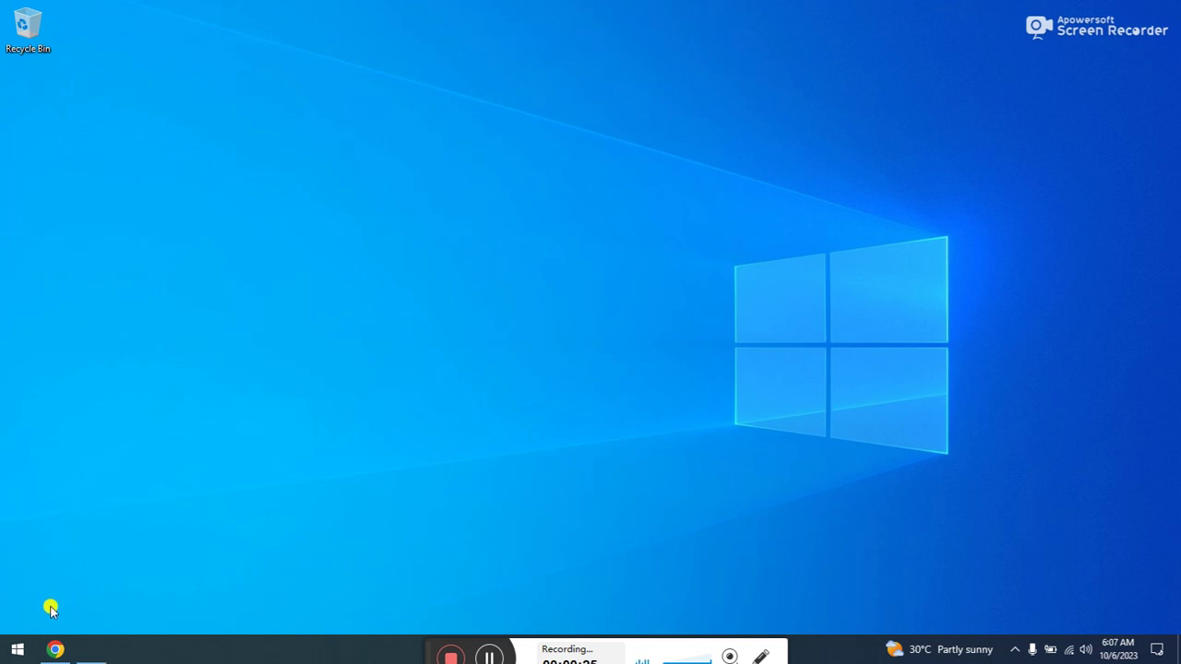
# Step: Open a maximized Command Prompt by running cmd and enter git clone at the prompt
pyautogui.press('super+r')
pyautogui.press('BackSpace')
pyautogui.write('cmd')
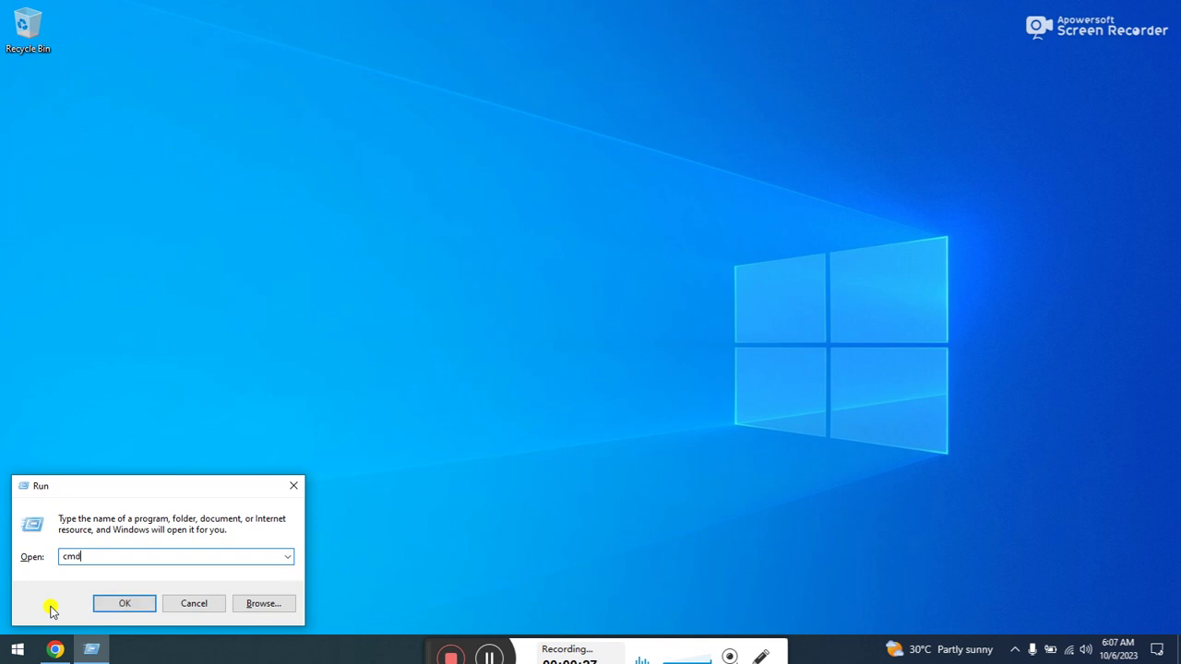
pyautogui.press('Return')
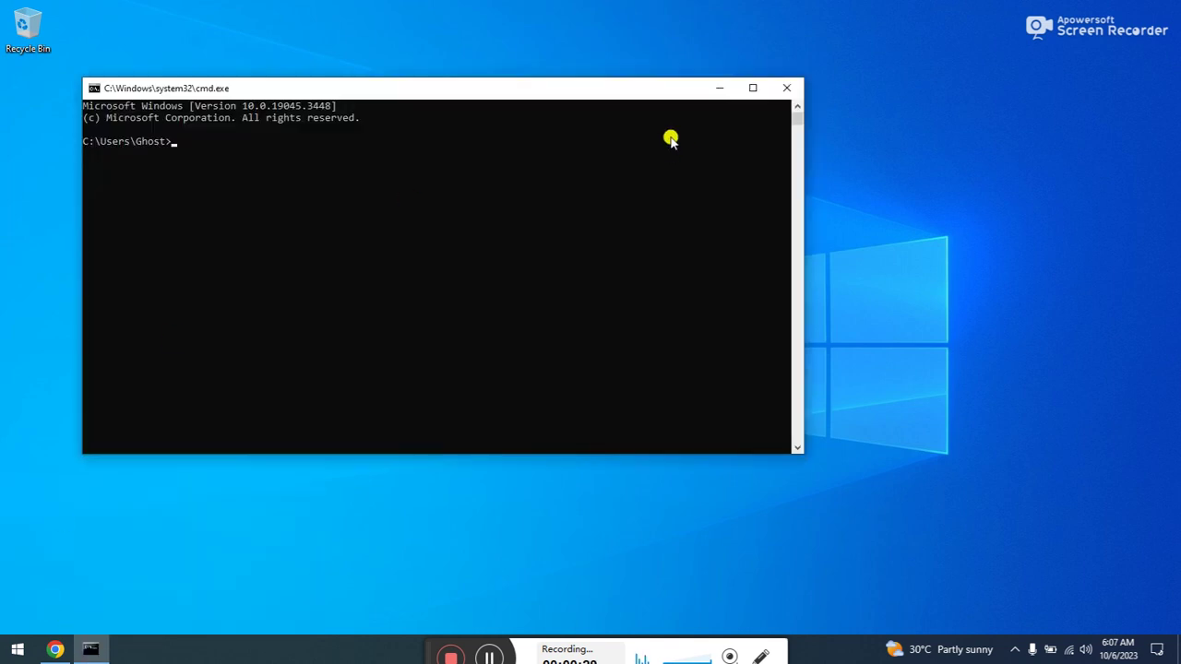
pyautogui.click(753, 87)
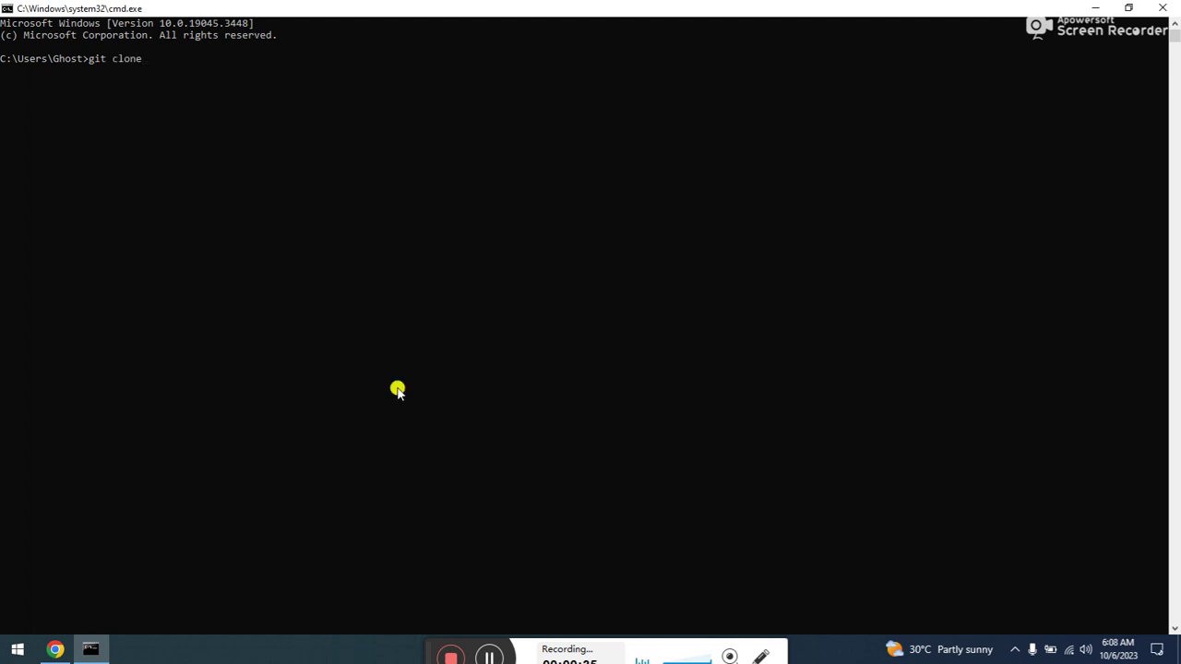
# Step: Switch to Chrome and open a new browser tab
pyautogui.click(55, 646)
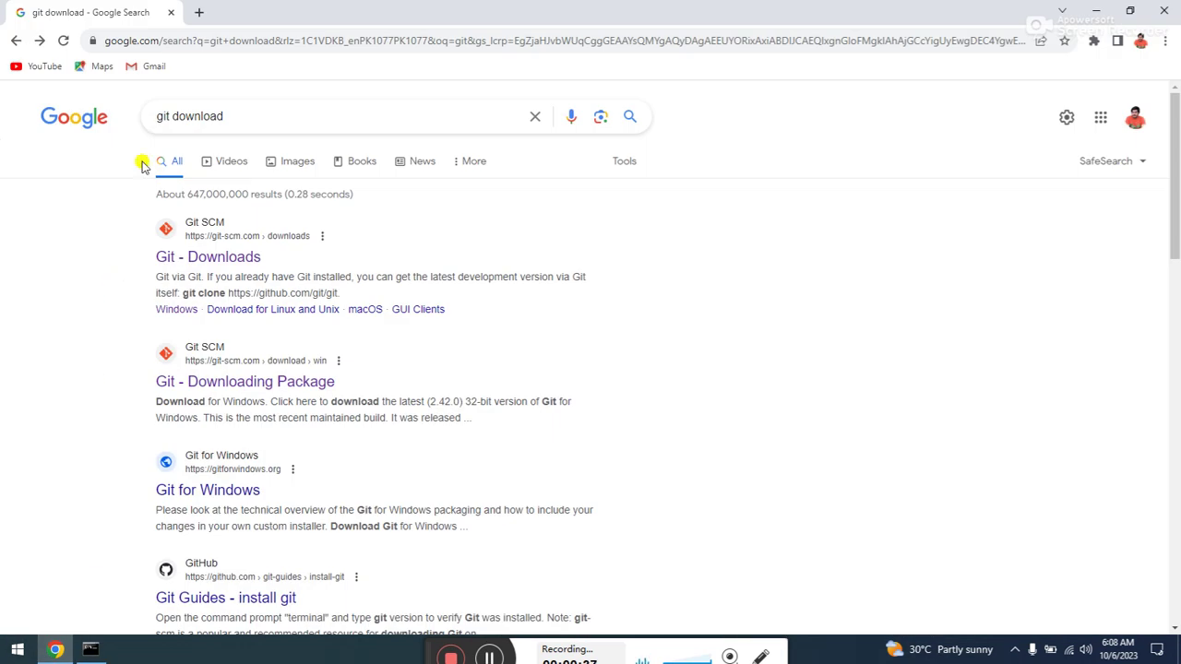
pyautogui.click(198, 12)
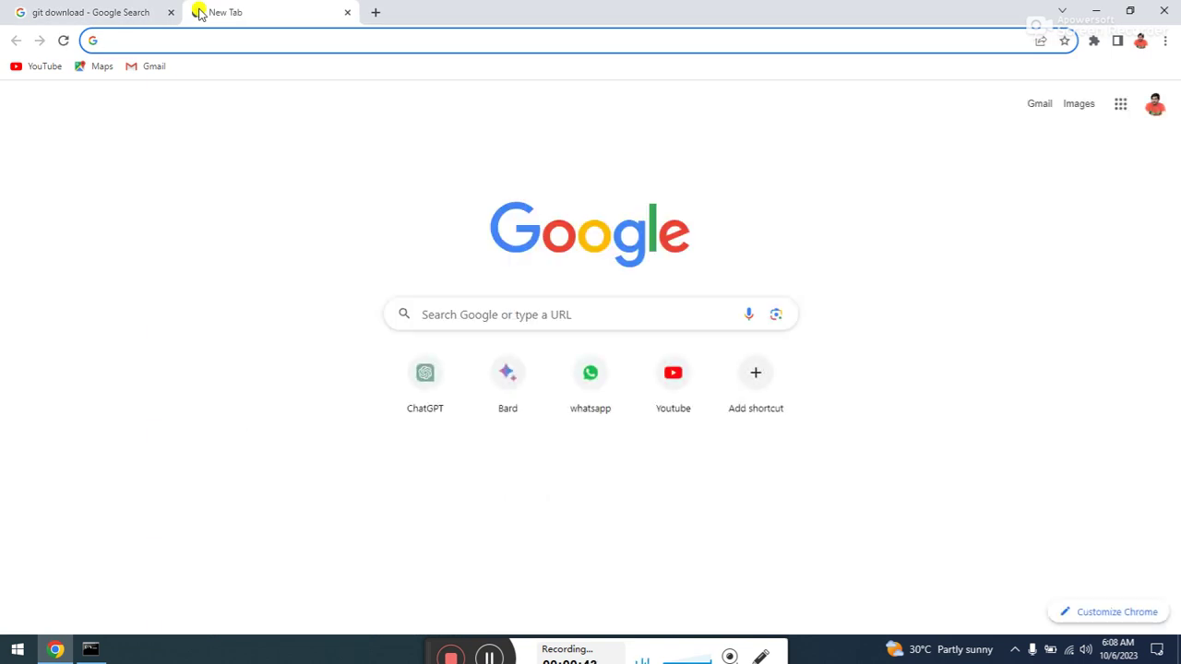
pyautogui.write('git')
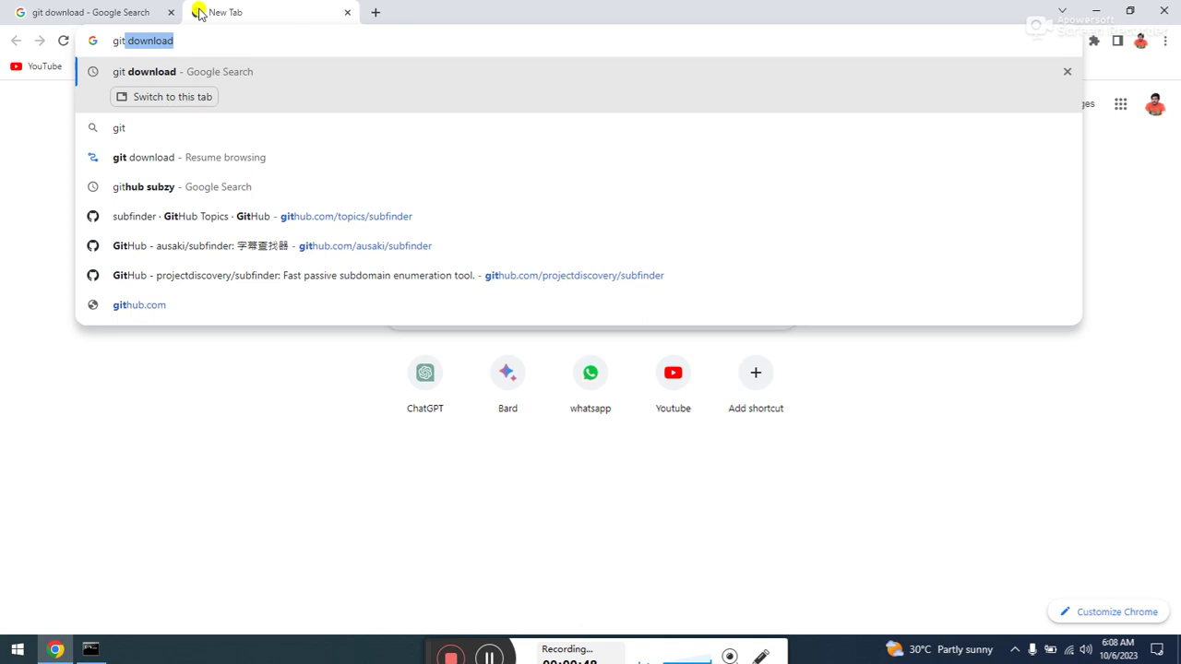
pyautogui.press('Down')
pyautogui.press('Down')
pyautogui.press('Down')
pyautogui.press('Down')
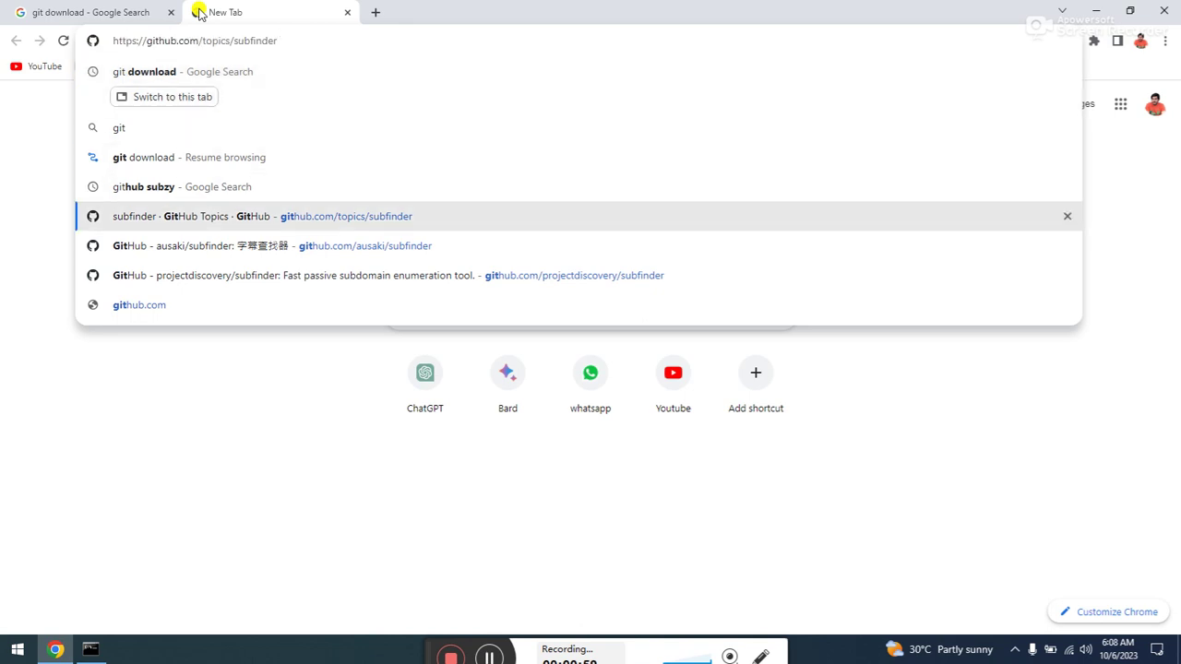
pyautogui.press('Return')
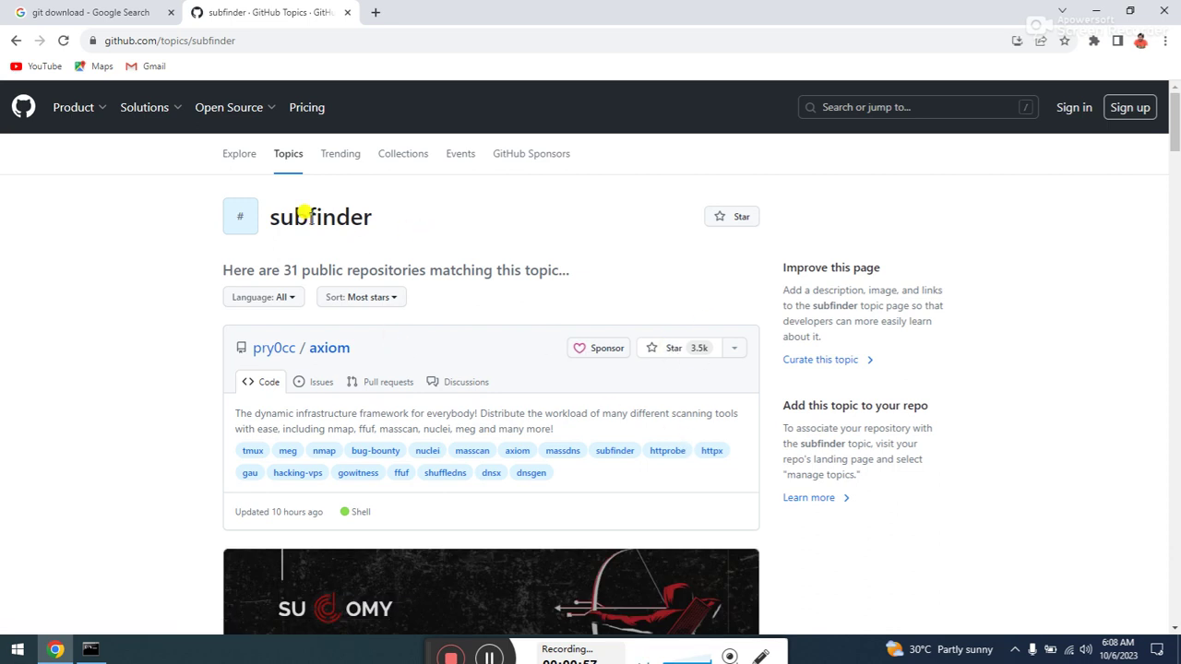
pyautogui.click(14, 41)
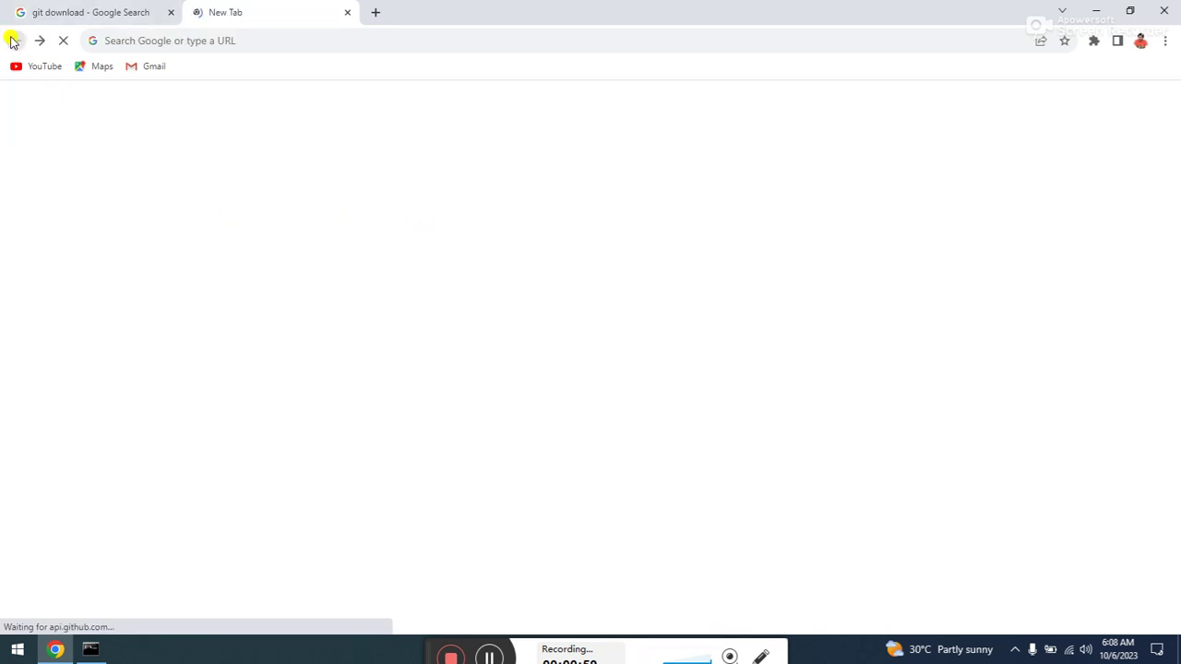
# Step: Search Google for subfinder tool github
pyautogui.click(484, 313)
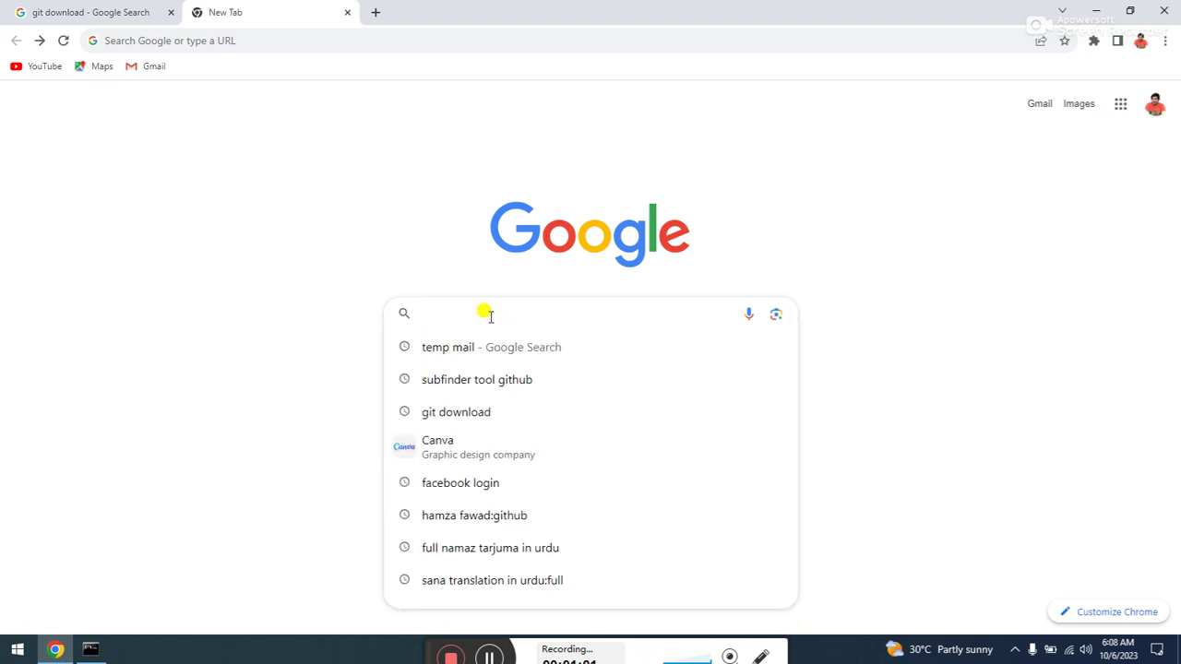
pyautogui.write('f')
pyautogui.press('BackSpace')
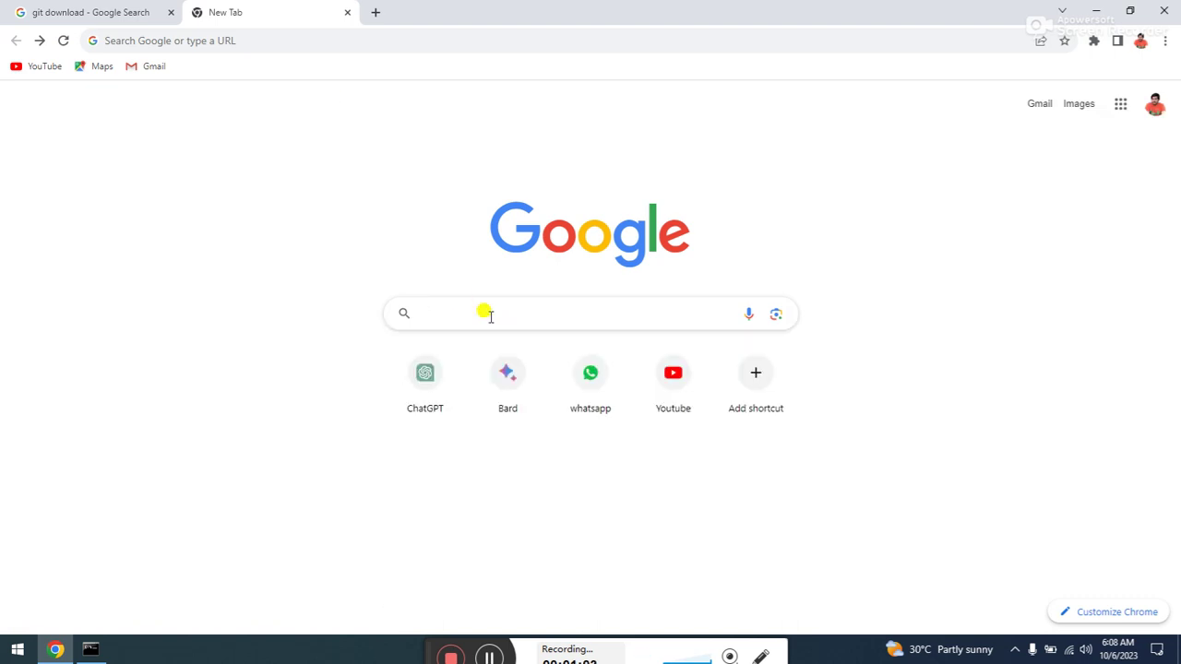
pyautogui.write('sub')
pyautogui.press('End')
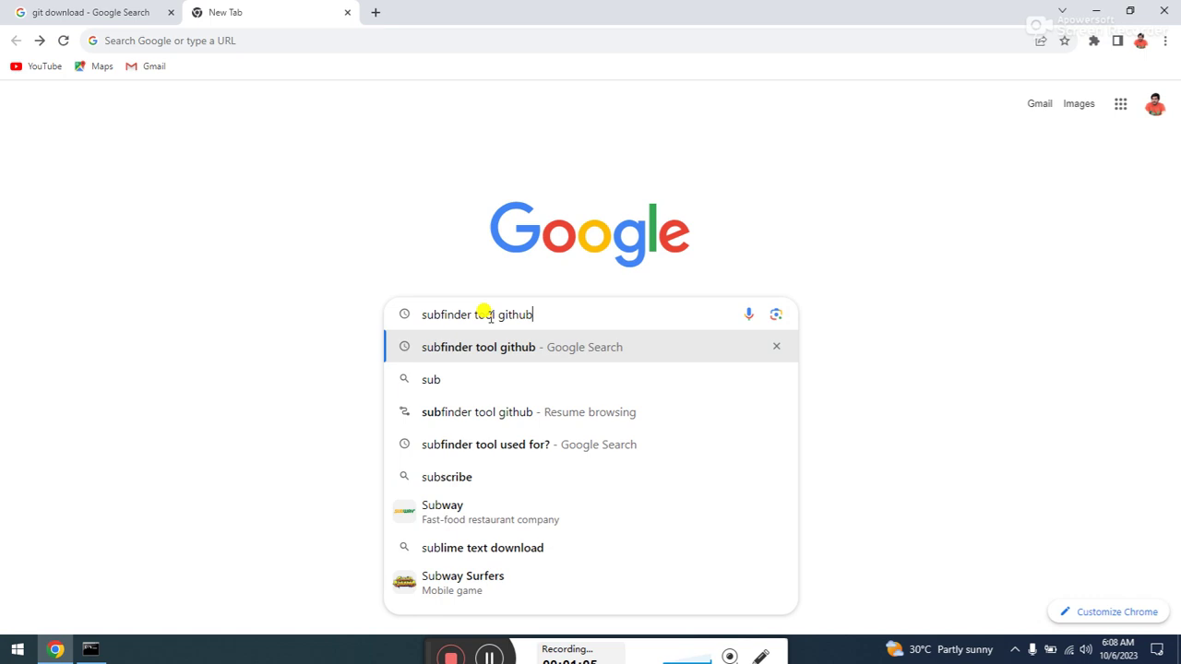
pyautogui.press('Return')
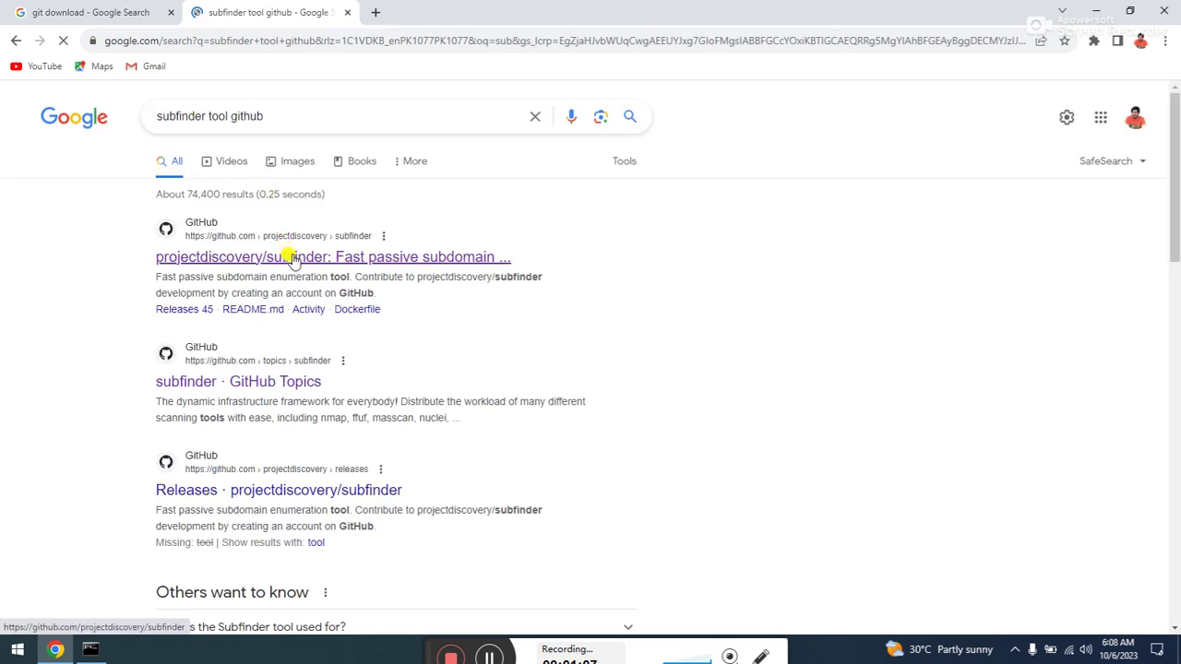
# Step: Open the projectdiscovery/subfinder repository on GitHub and copy its HTTPS clone URL
pyautogui.click(292, 257)
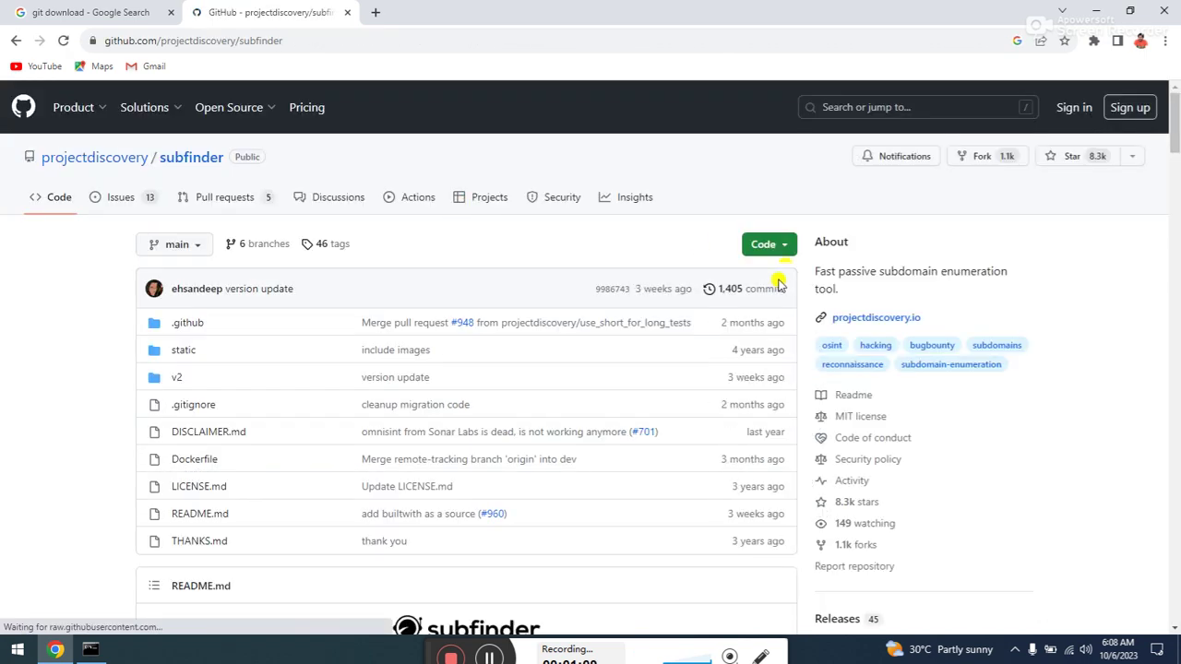
pyautogui.click(783, 248)
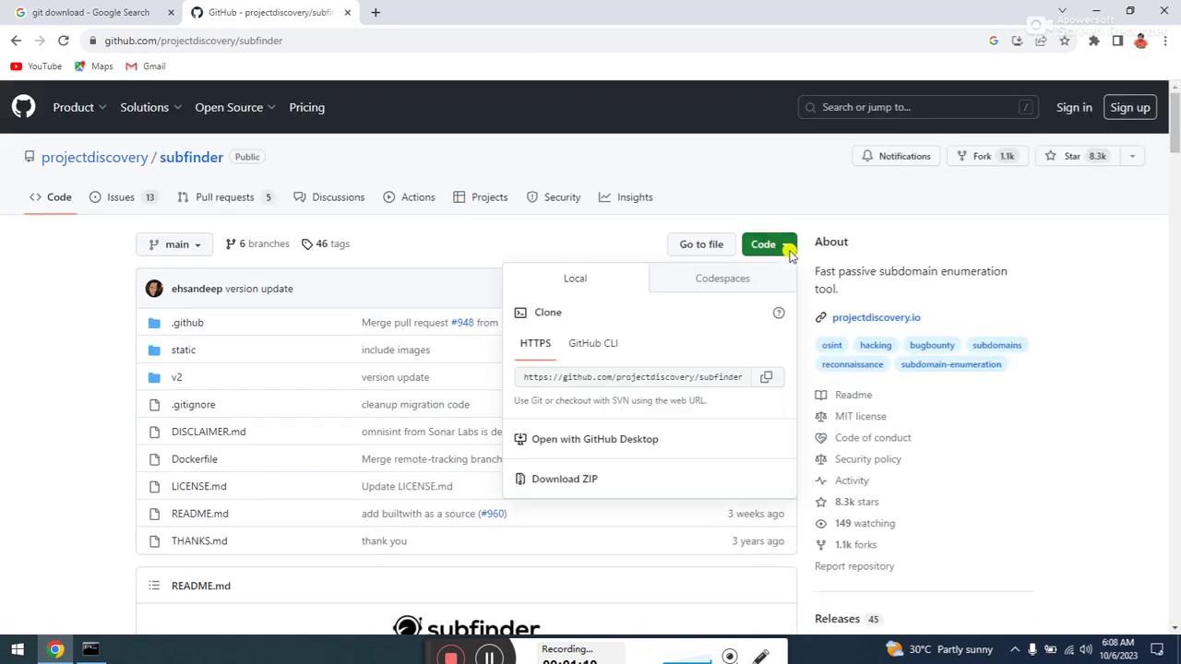
pyautogui.click(764, 380)
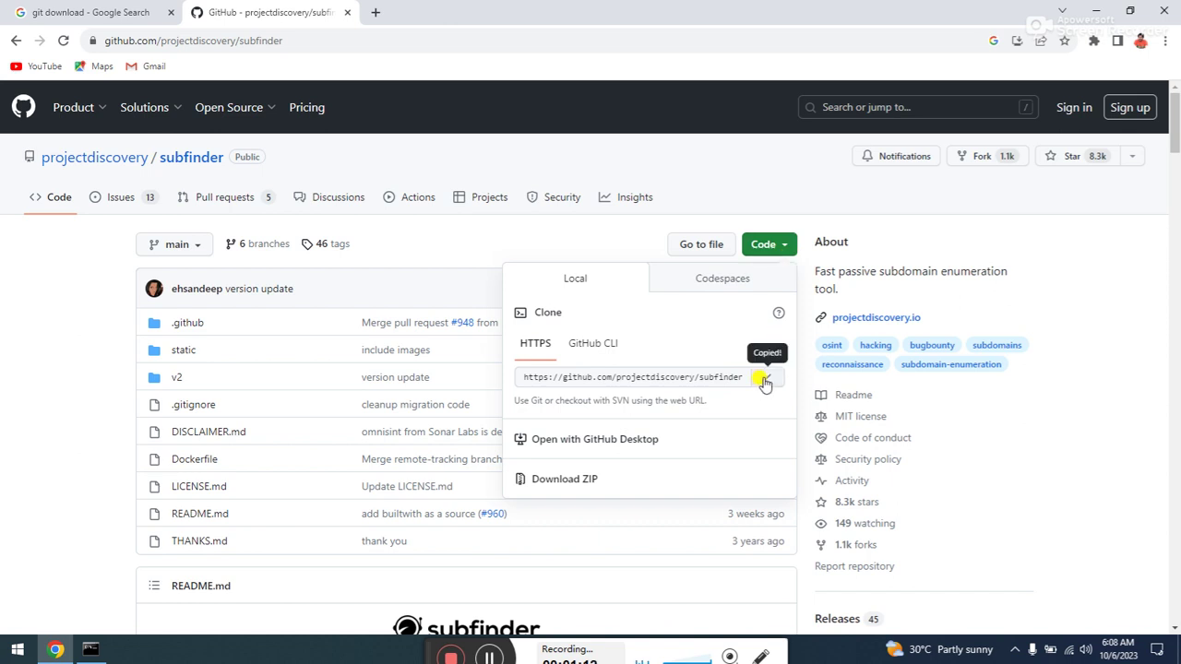
# Step: Switch to Command Prompt and set its font size to 28 in the window properties
pyautogui.click(92, 650)
pyautogui.click(489, 366)
pyautogui.press('Escape')
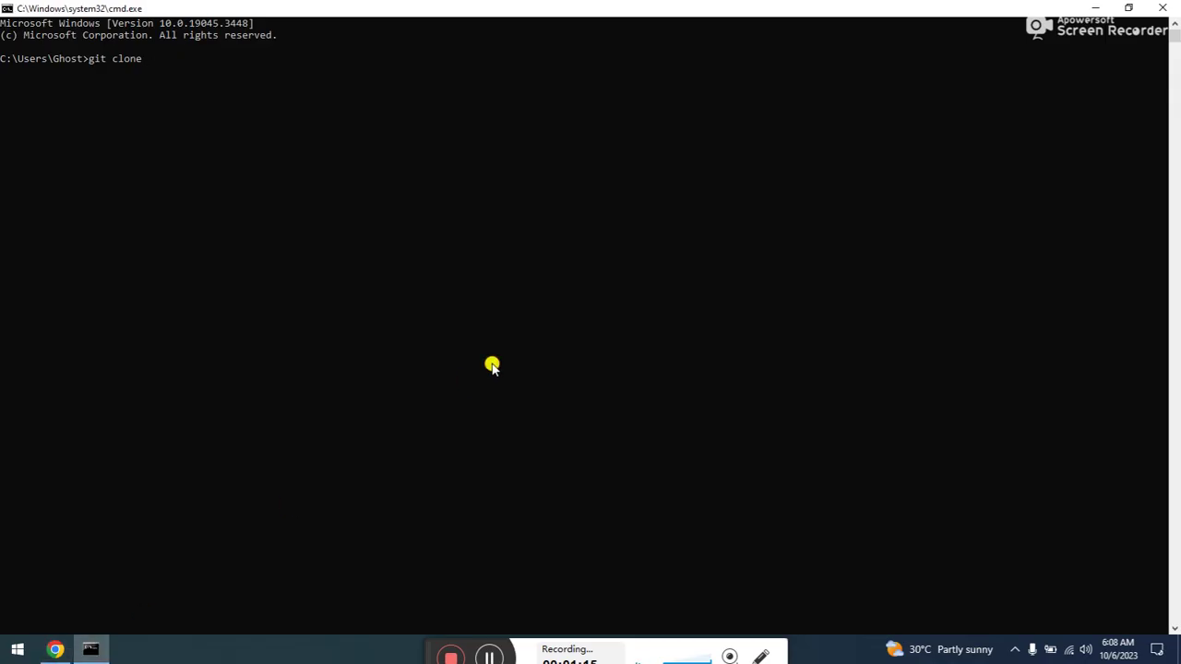
pyautogui.rightClick(34, 7)
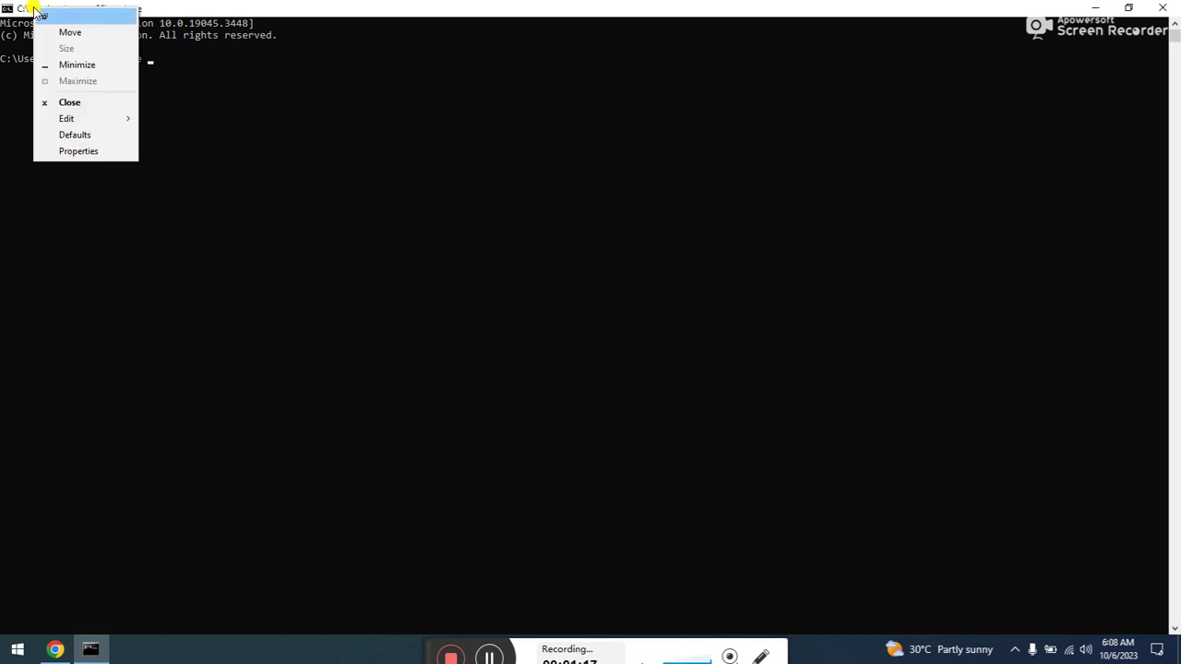
pyautogui.click(96, 153)
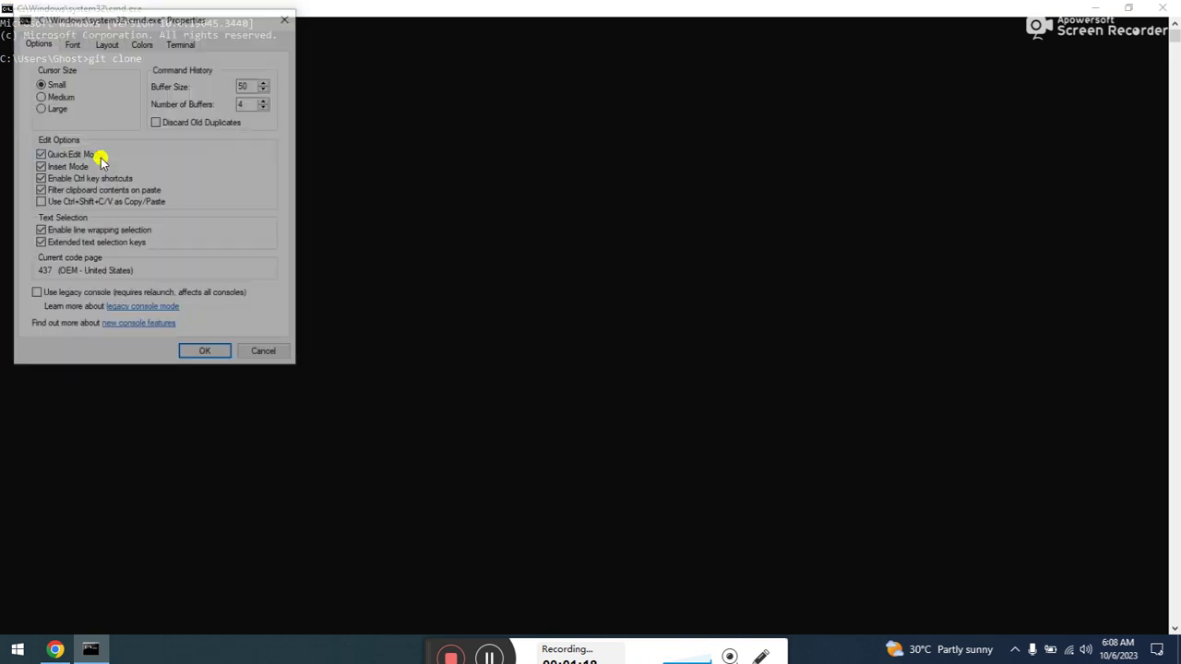
pyautogui.click(74, 44)
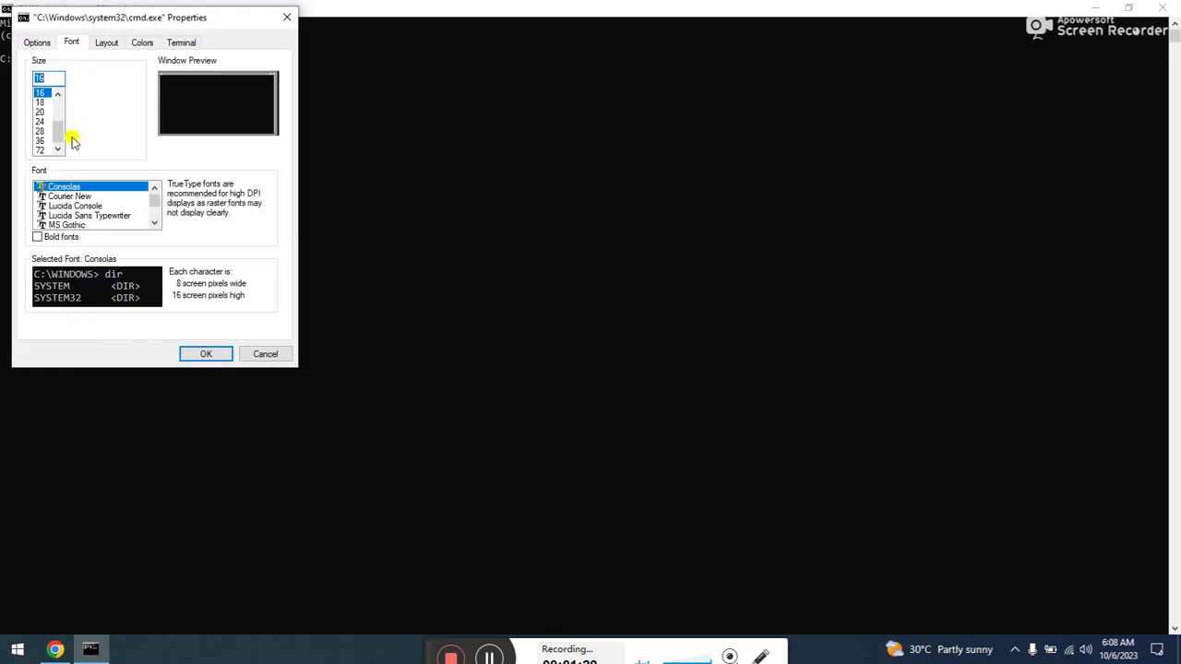
pyautogui.click(46, 131)
pyautogui.click(221, 358)
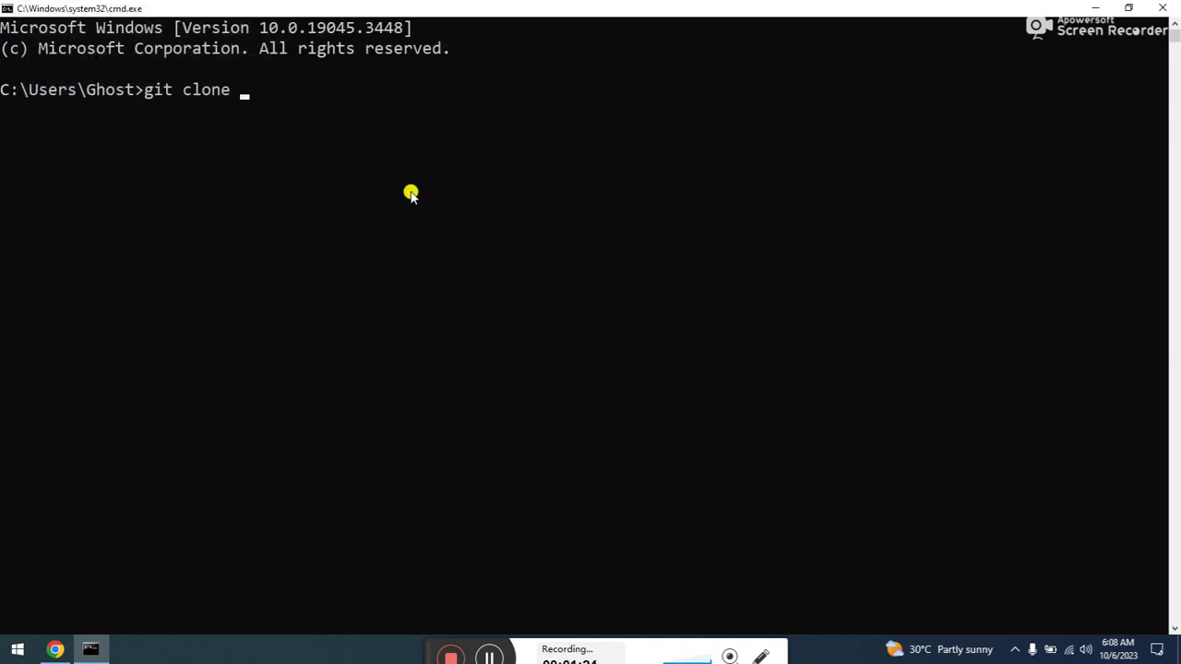
pyautogui.hotkey('ctrl', 'v')
pyautogui.press('Return')
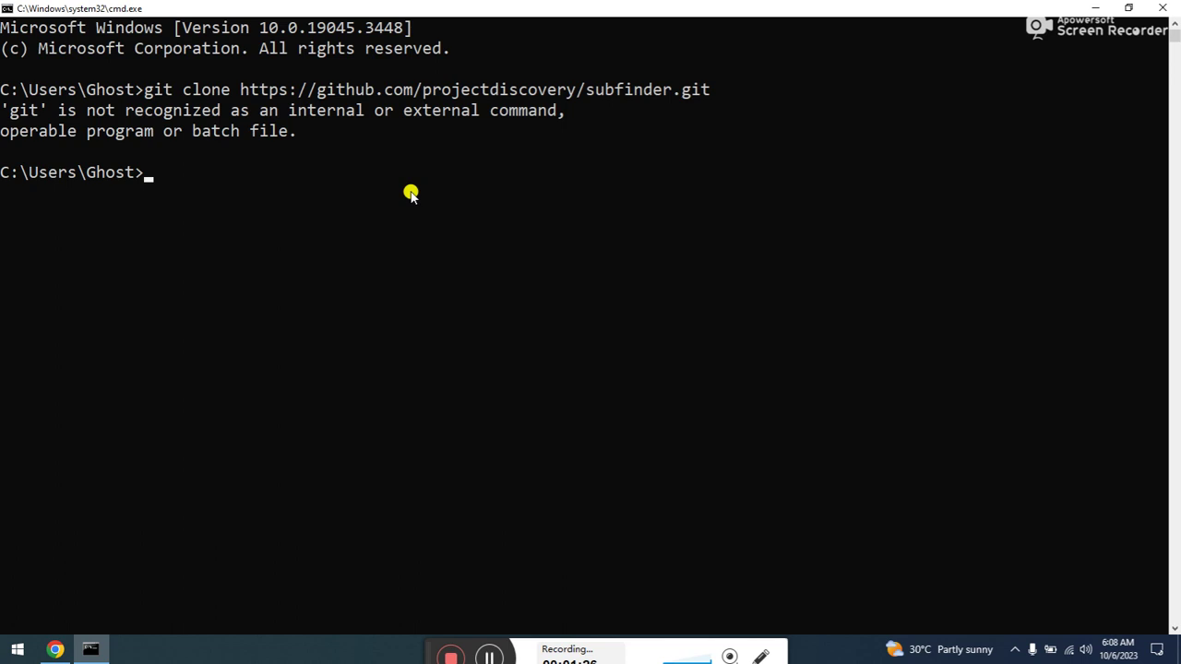
pyautogui.moveTo(10, 109); pyautogui.dragTo(301, 131)
pyautogui.rightClick(302, 131)
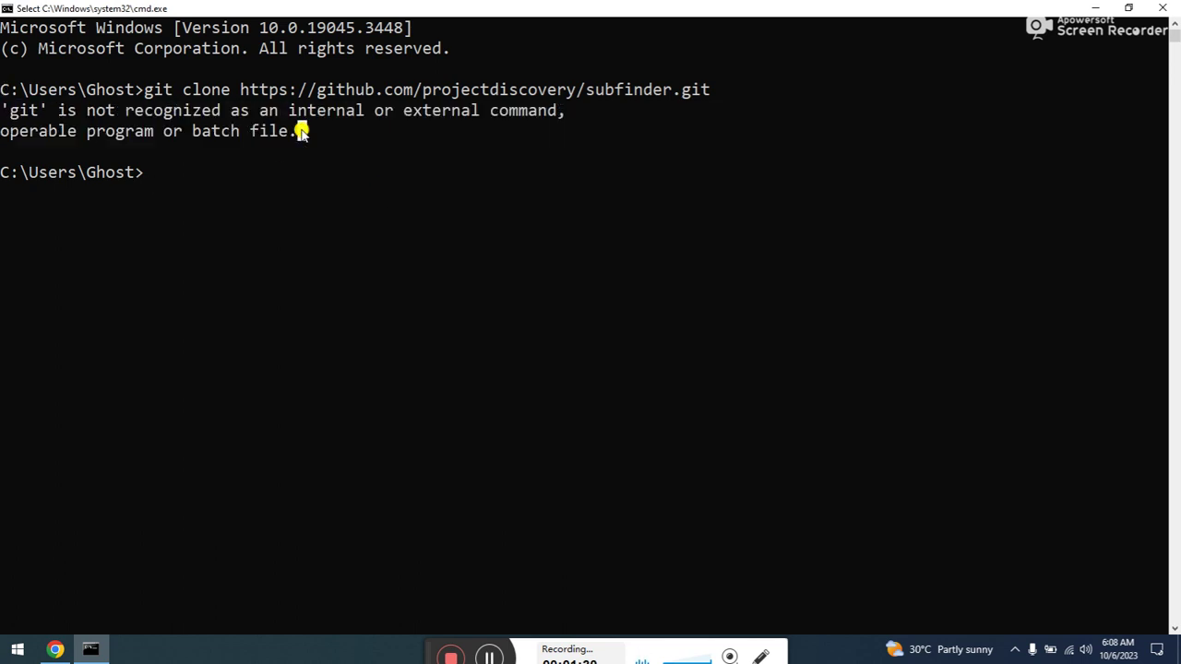
pyautogui.write('cls')
pyautogui.press('Return')
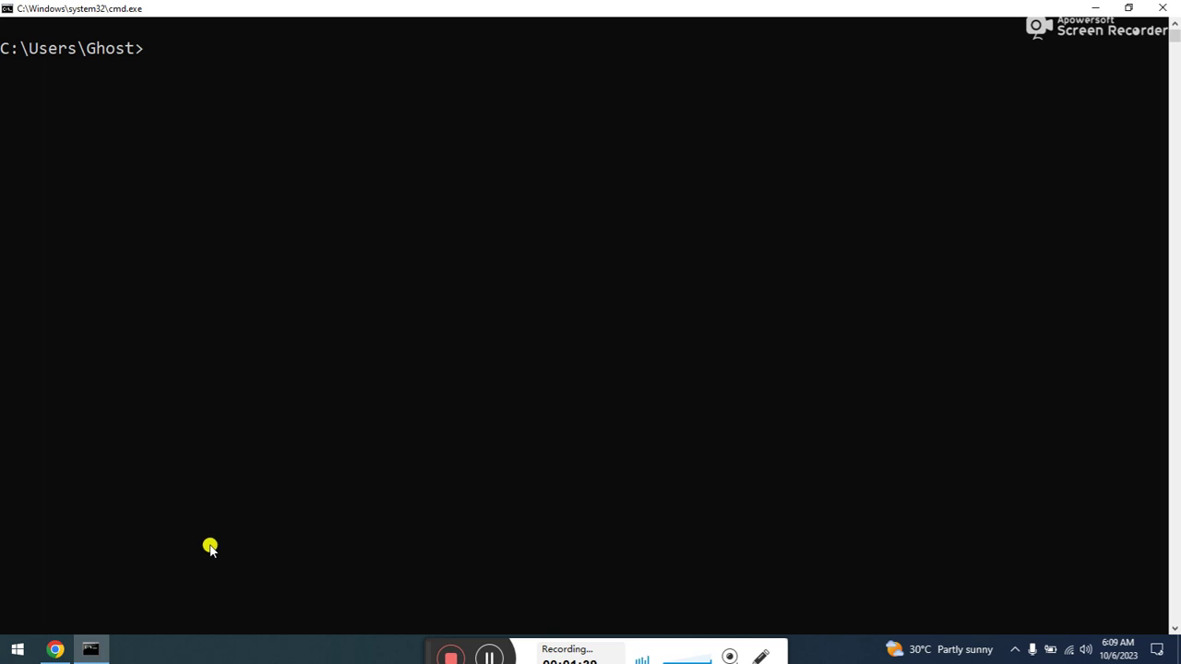
# Step: Switch to Chrome and open the Git - Downloads page from the git download search results
pyautogui.click(55, 649)
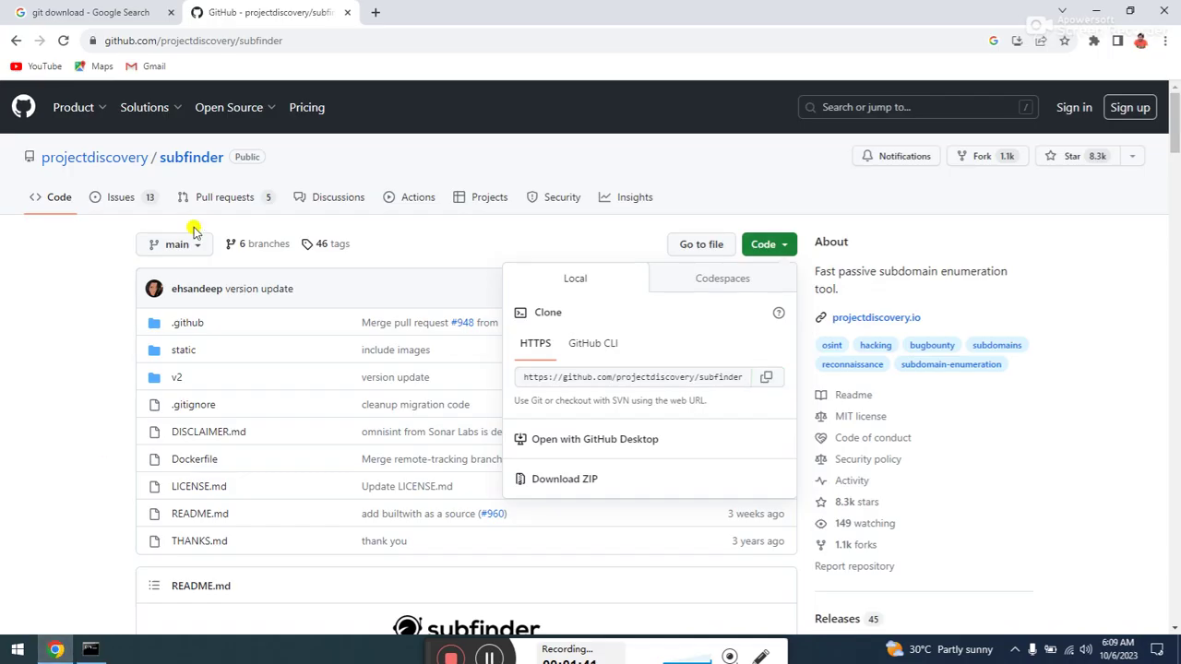
pyautogui.click(129, 11)
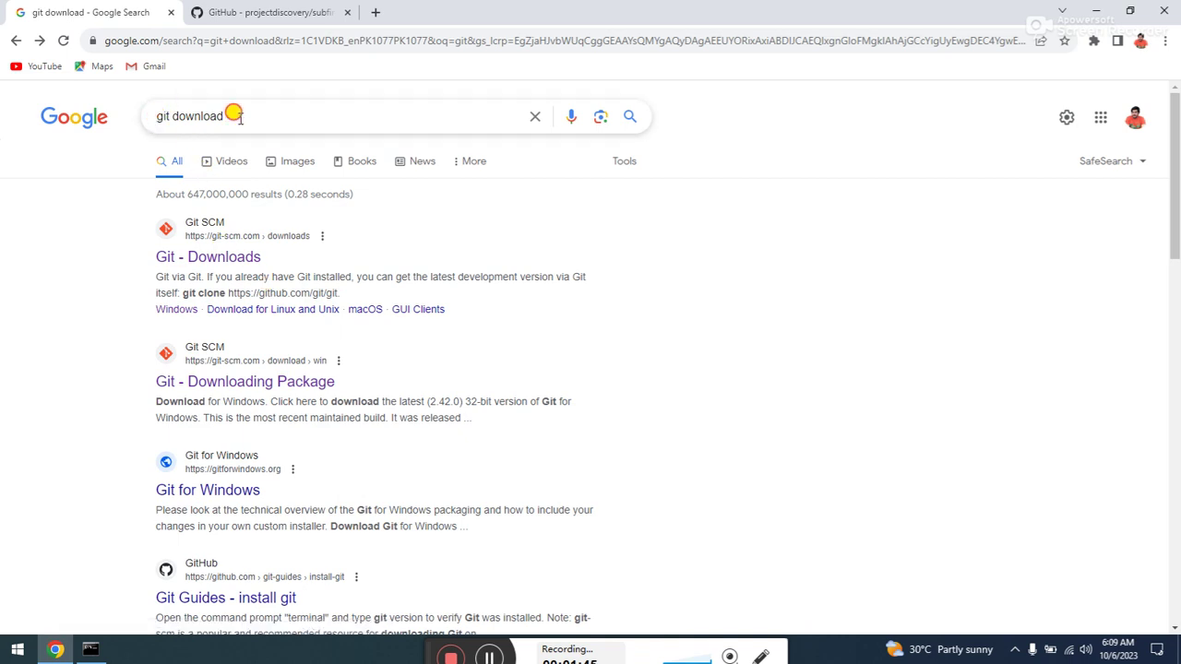
pyautogui.moveTo(239, 117); pyautogui.dragTo(146, 122)
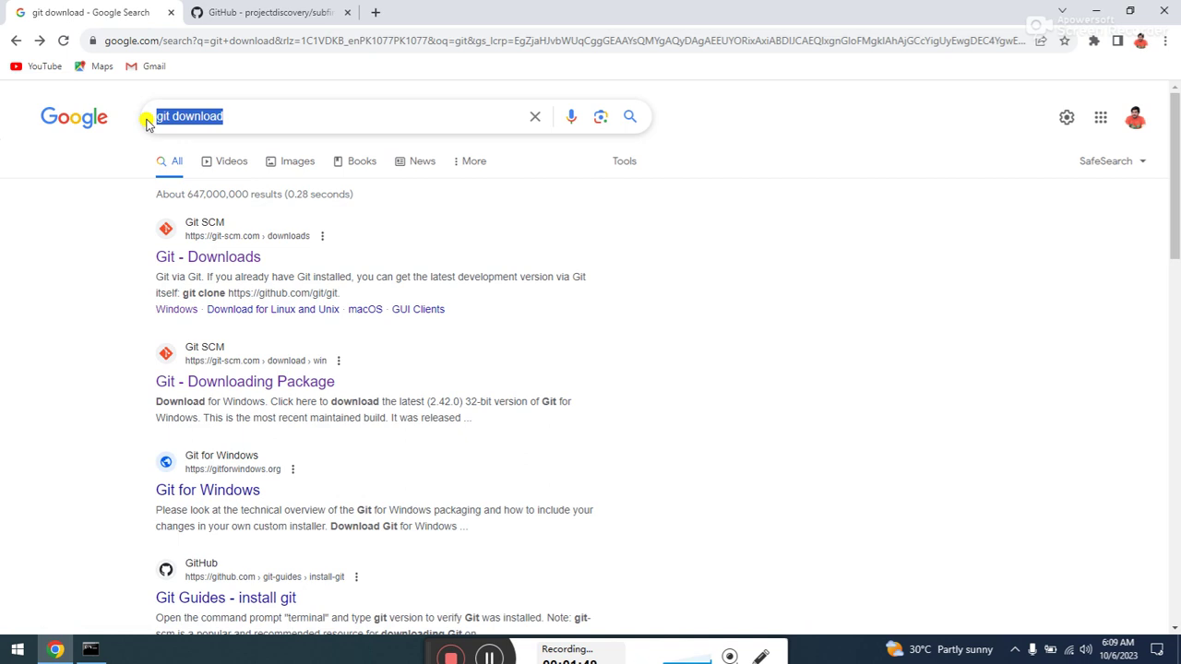
pyautogui.click(228, 261)
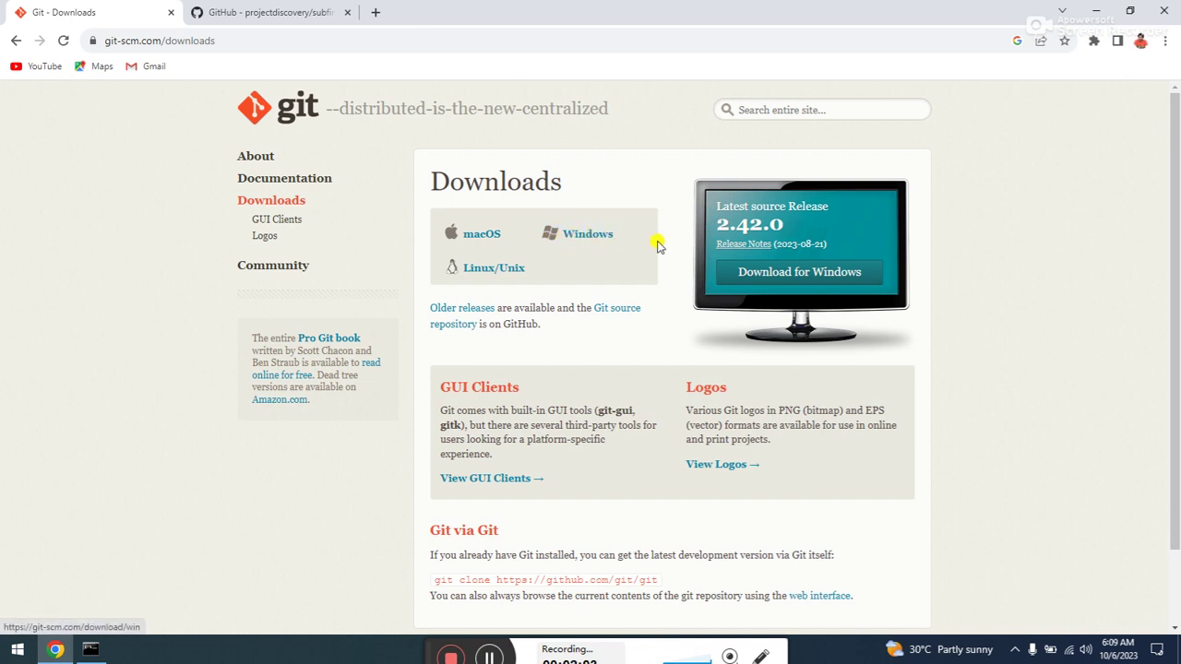
# Step: Download the standalone 64-bit Git for Windows Setup from the Windows download page and check its download progress
pyautogui.click(773, 273)
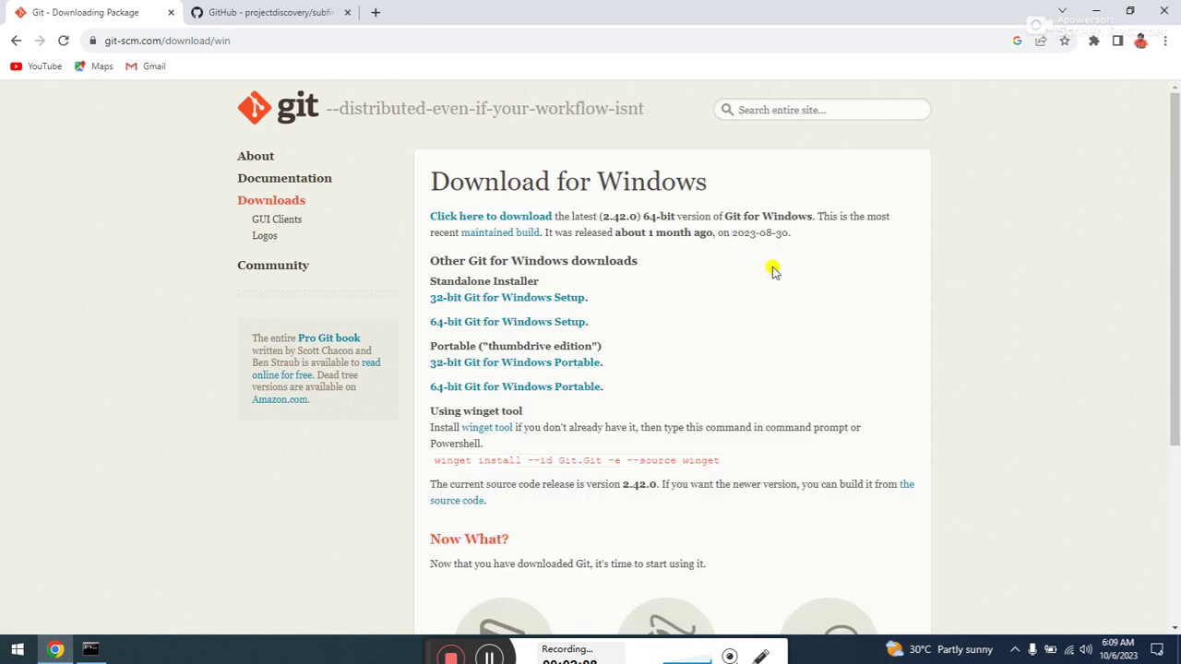
pyautogui.doubleClick(563, 264)
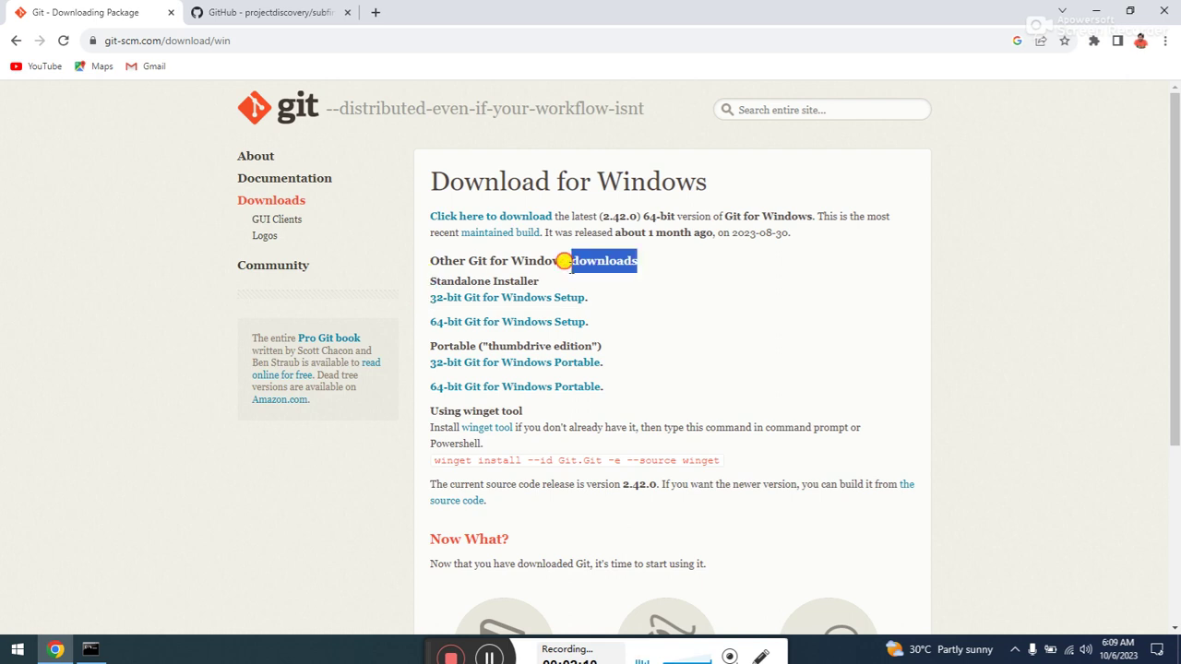
pyautogui.tripleClick(572, 281)
pyautogui.click(570, 285)
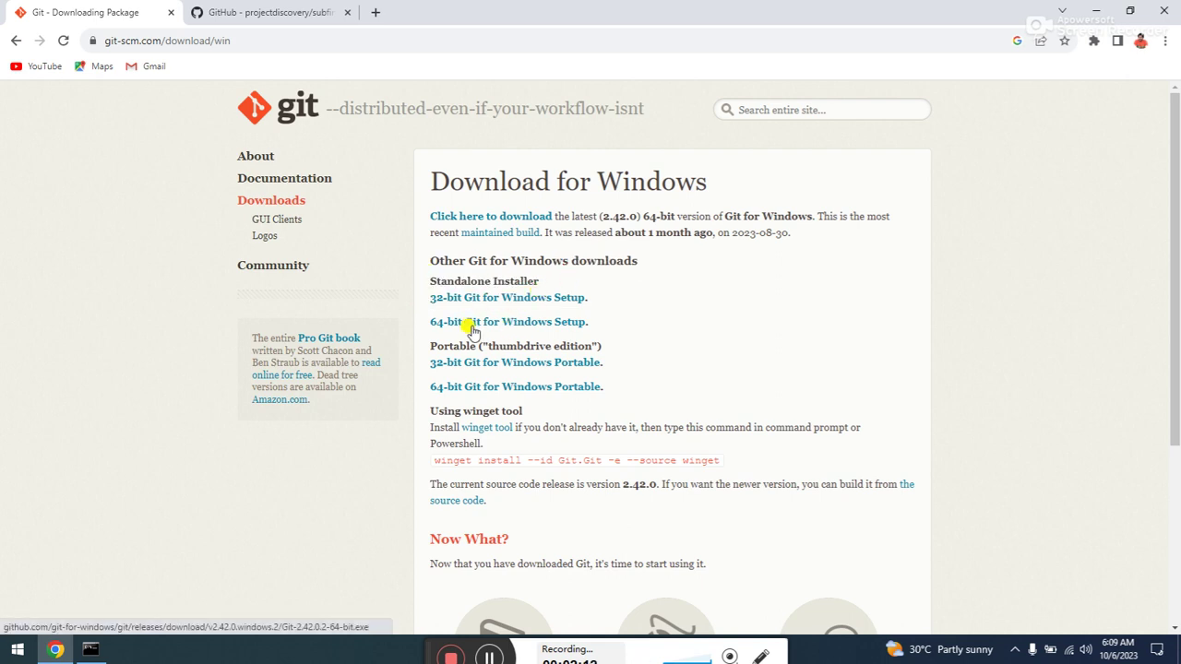
pyautogui.click(549, 325)
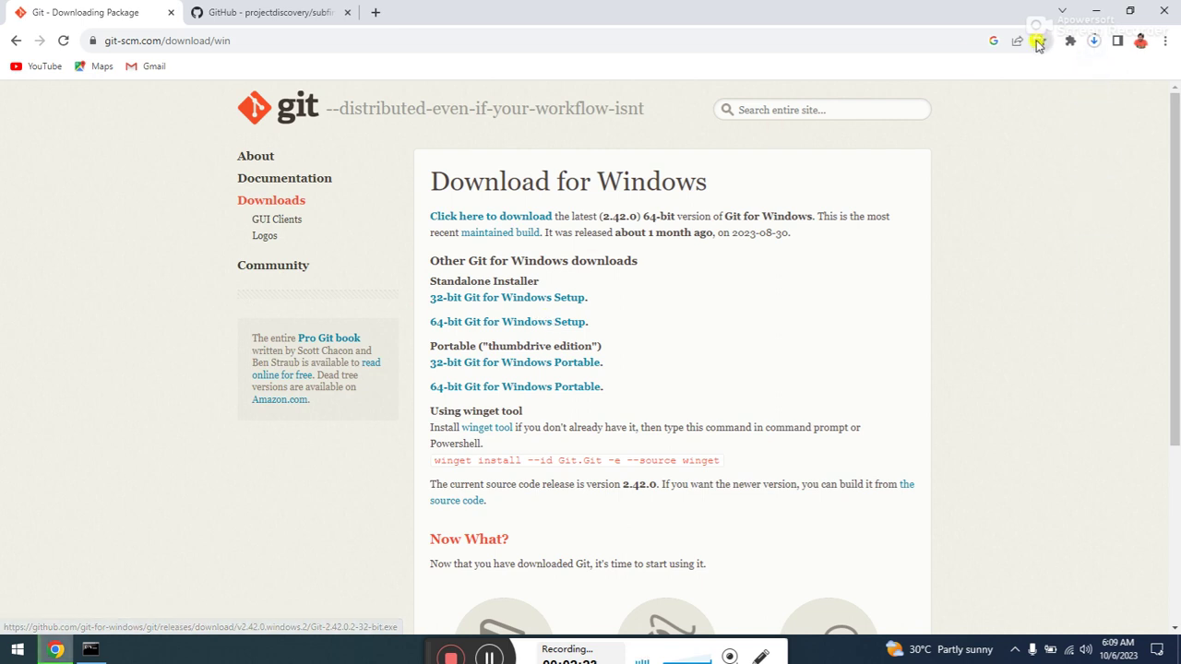
pyautogui.click(1097, 45)
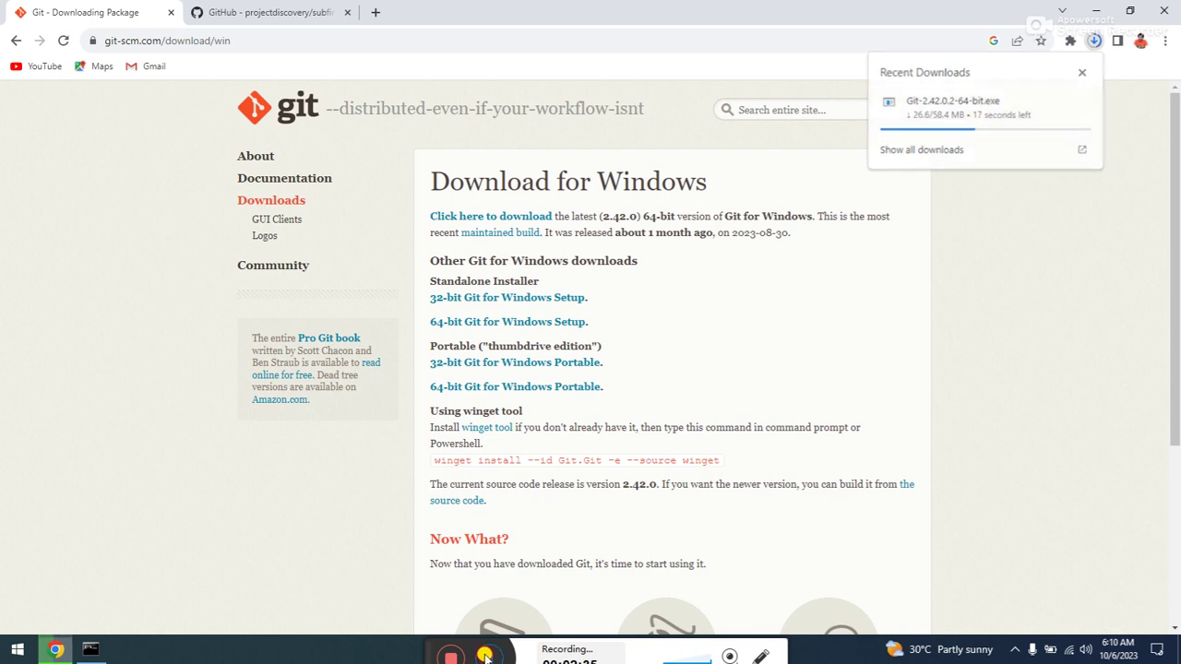
pyautogui.click(489, 657)
pyautogui.click(12, 42)
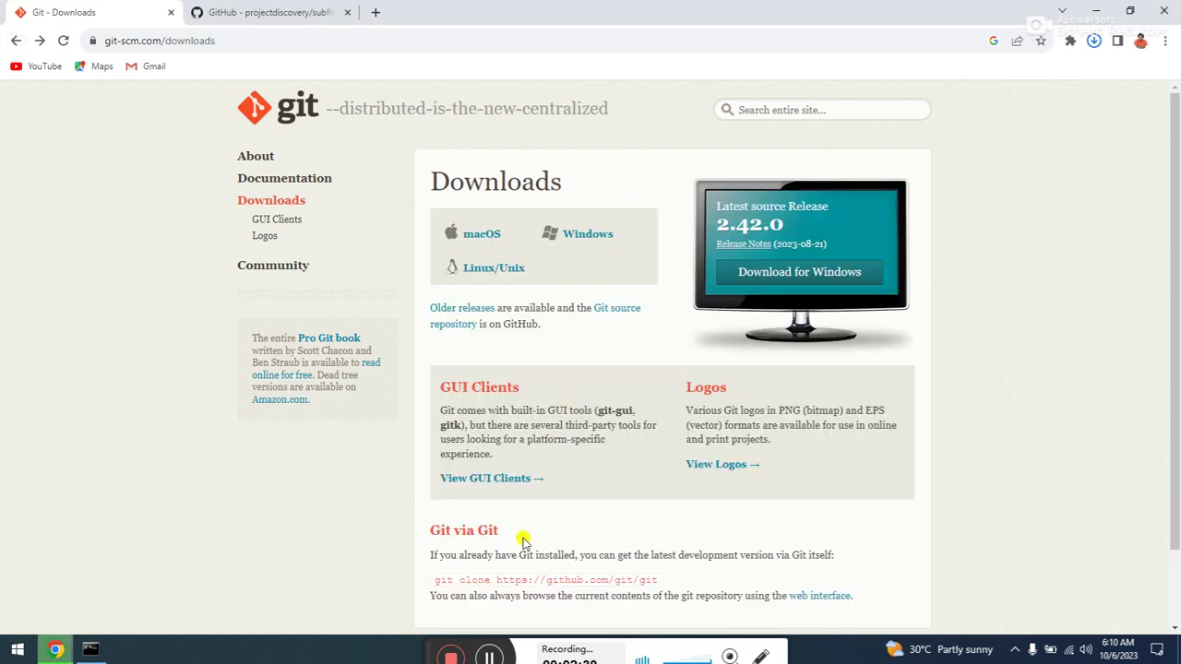
pyautogui.moveTo(657, 580); pyautogui.dragTo(432, 578)
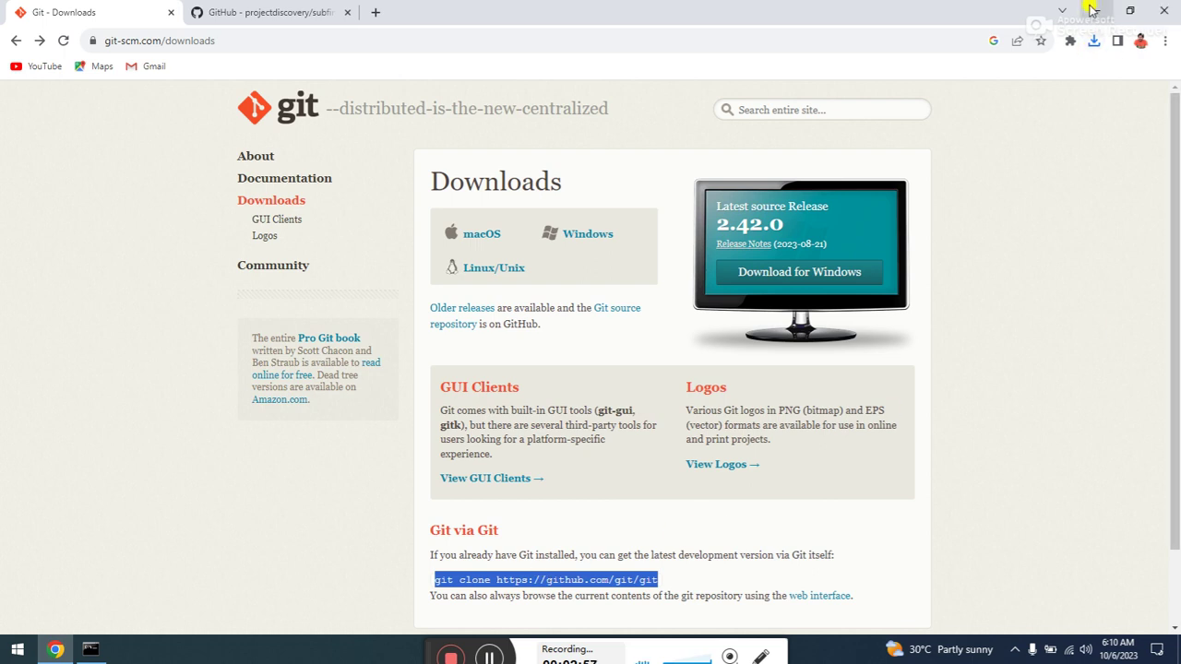
# Step: Minimize the Chrome and Command Prompt windows and open the Downloads folder through This PC
pyautogui.click(1092, 9)
pyautogui.click(1093, 10)
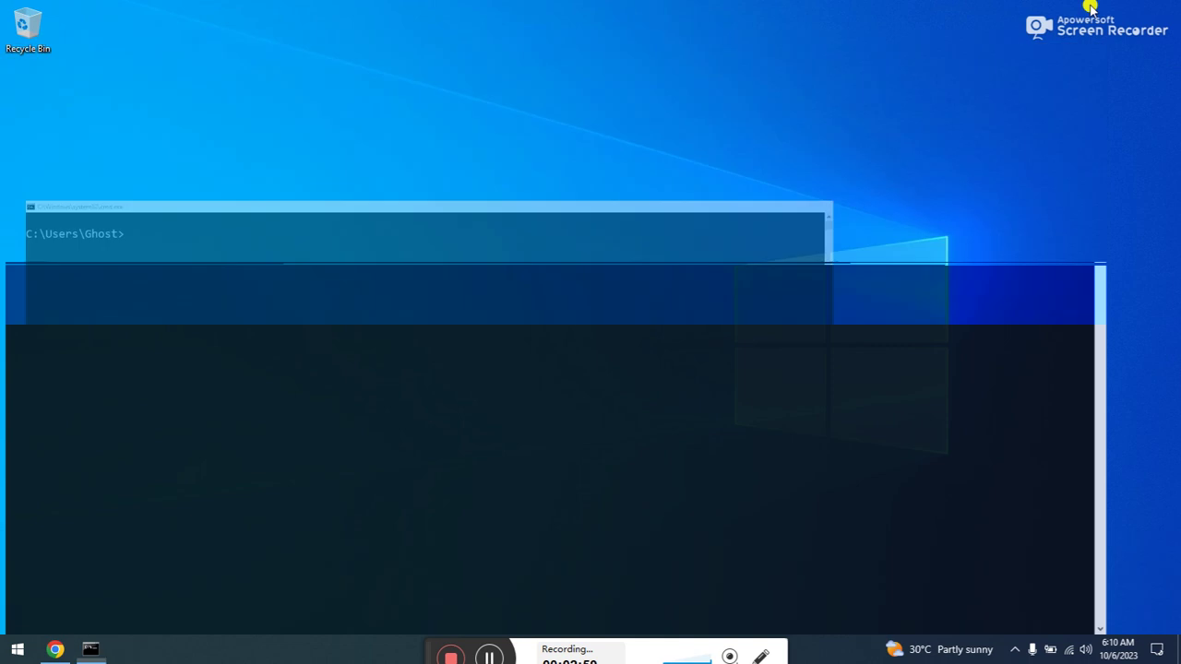
pyautogui.click(20, 645)
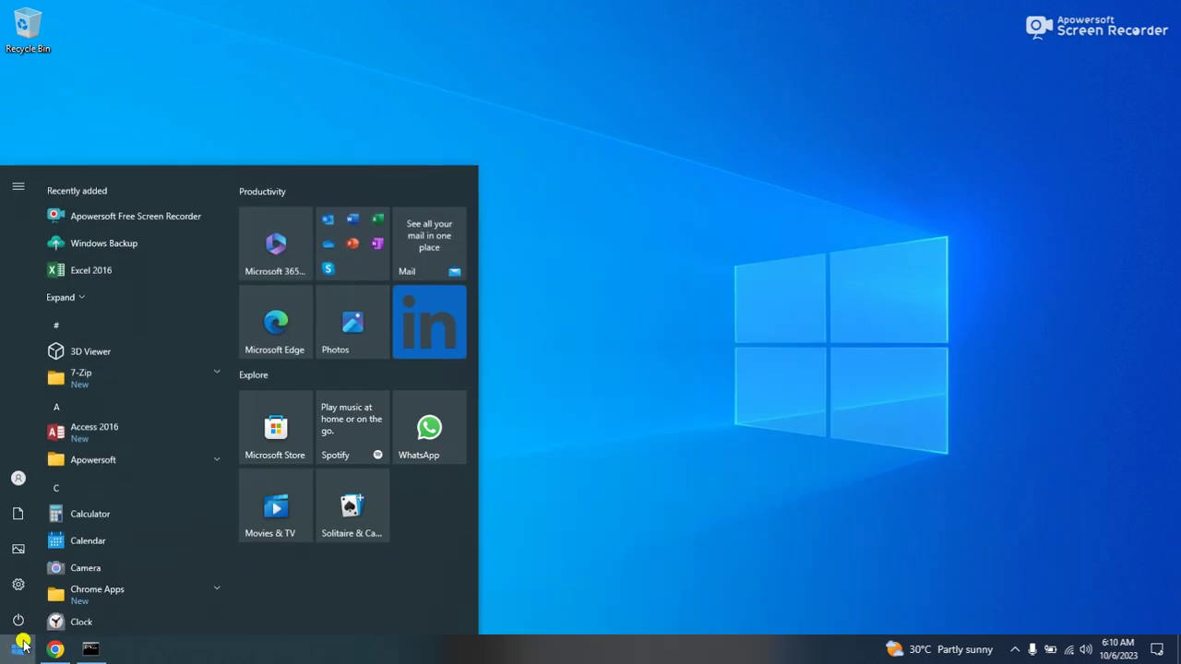
pyautogui.write('this')
pyautogui.press('Return')
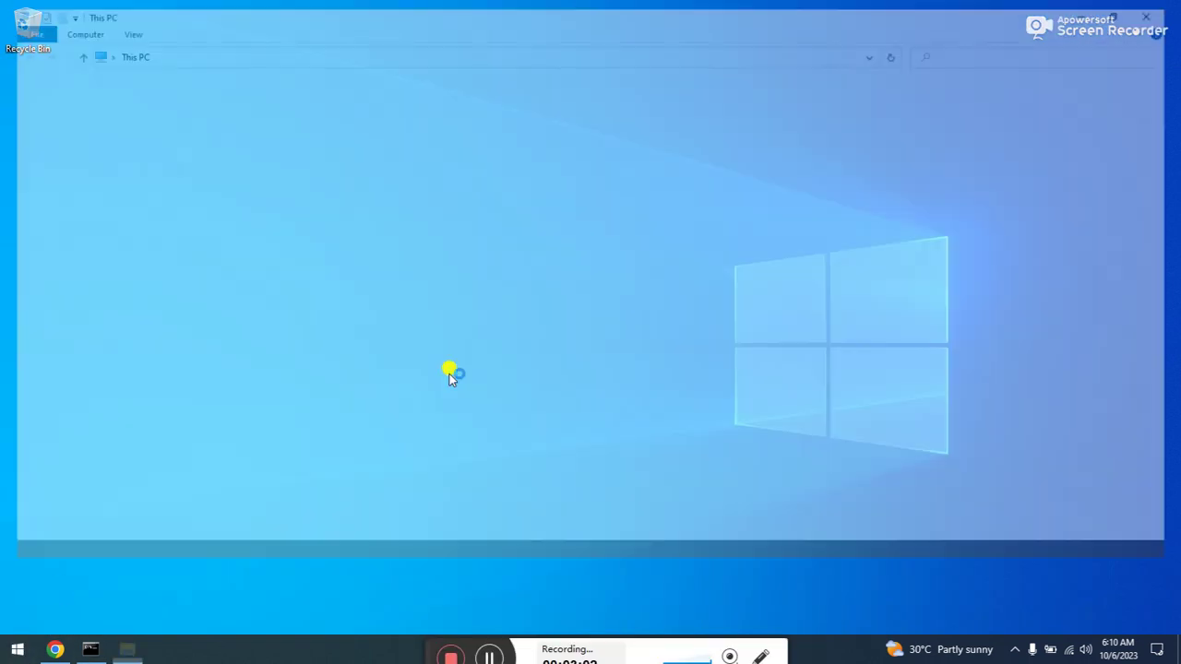
pyautogui.click(725, 125)
pyautogui.doubleClick(725, 126)
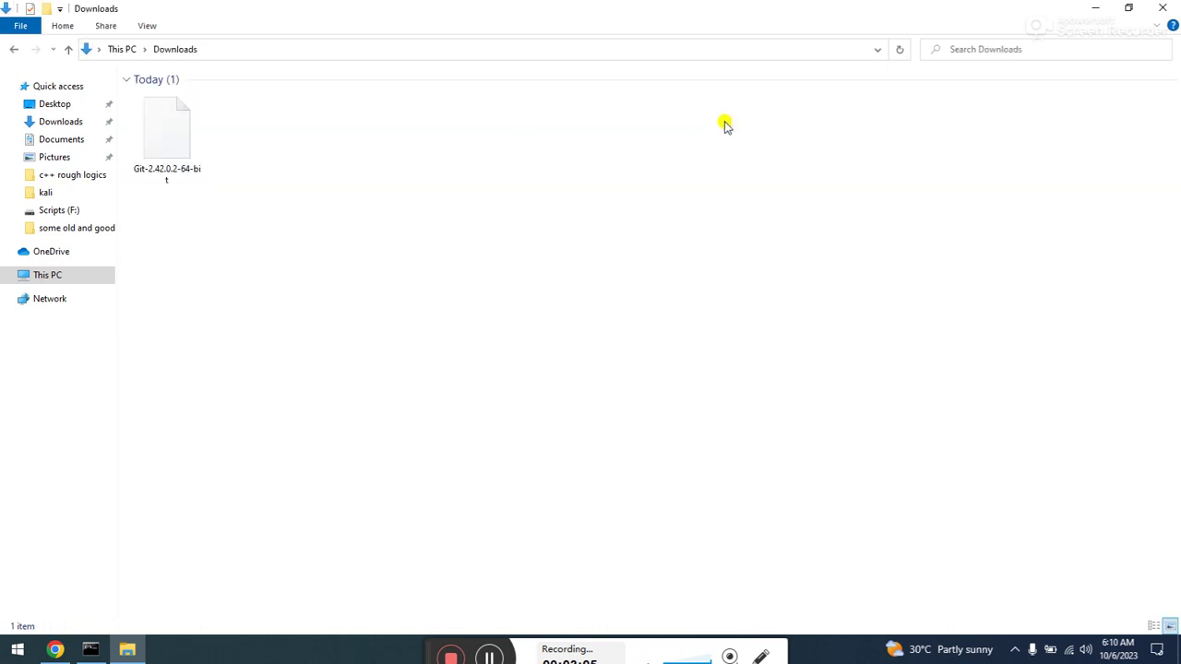
# Step: Launch the Git-2.42.0.2-64-bit installer from the Downloads folder
pyautogui.doubleClick(156, 157)
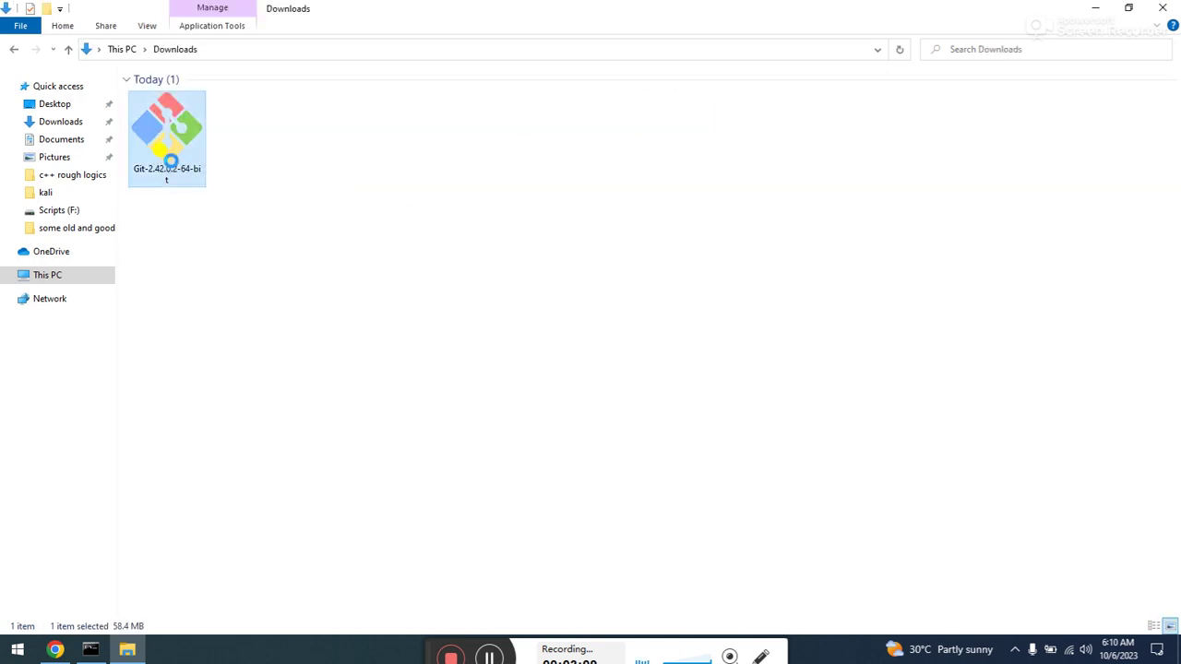
pyautogui.rightClick(172, 162)
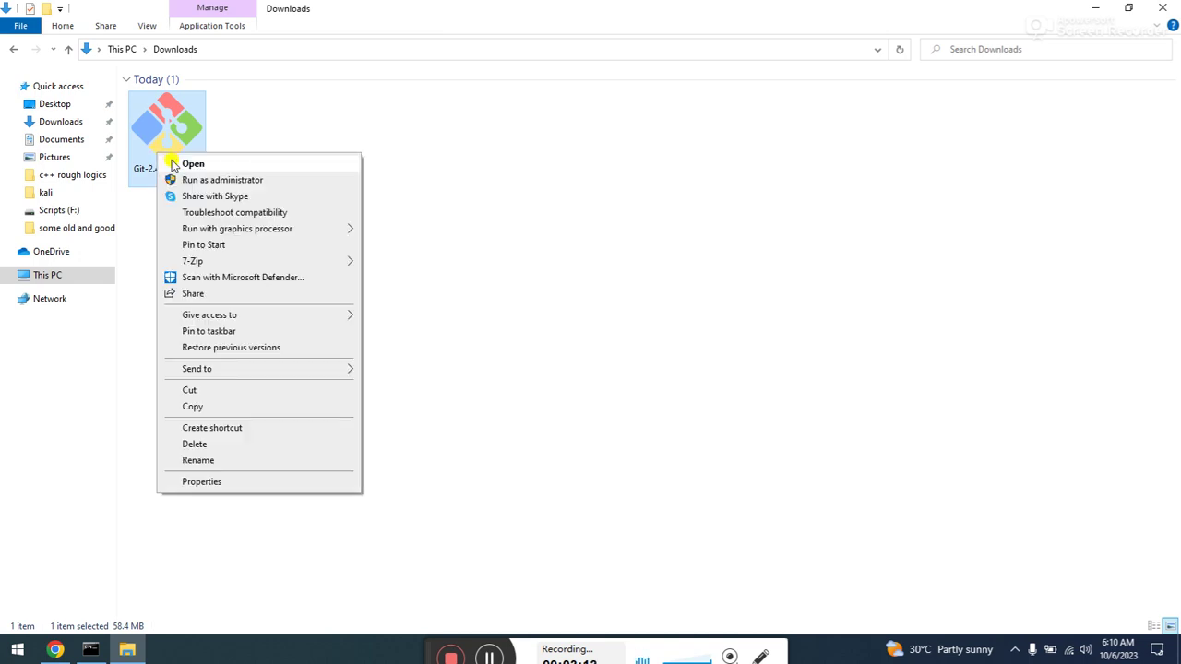
pyautogui.click(192, 163)
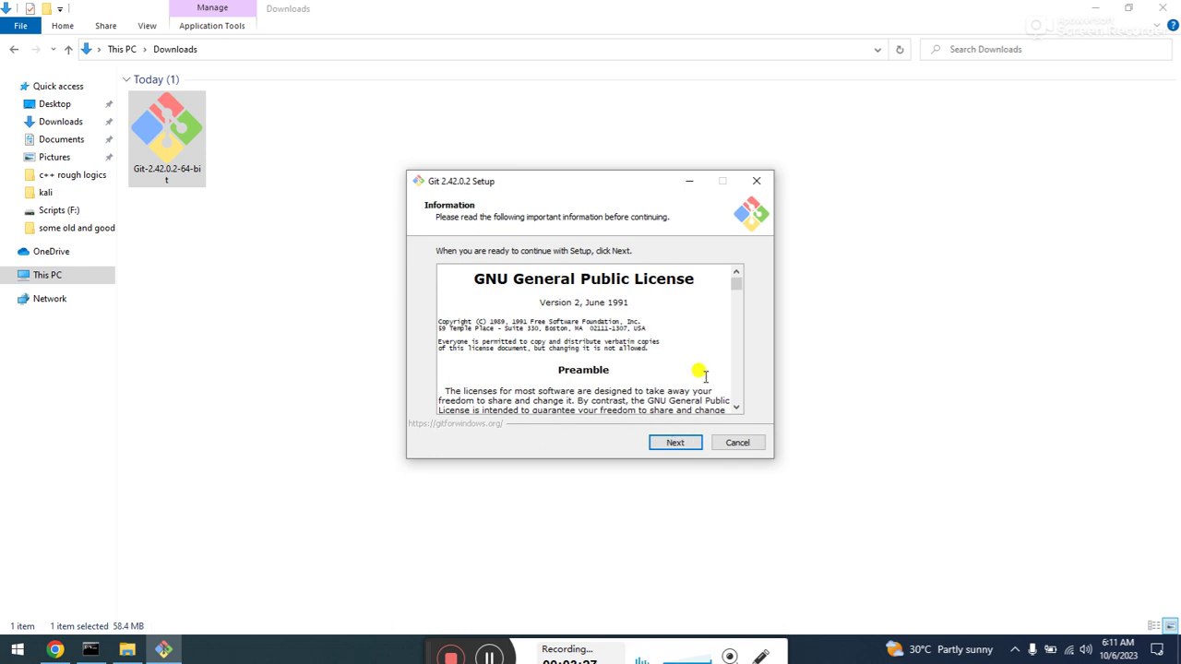
# Step: Skim and accept the license, keeping the C:\Program Files\Git destination, the default components and the Git Start Menu folder
pyautogui.moveTo(737, 286); pyautogui.dragTo(751, 409)
pyautogui.moveTo(749, 297); pyautogui.dragTo(745, 293)
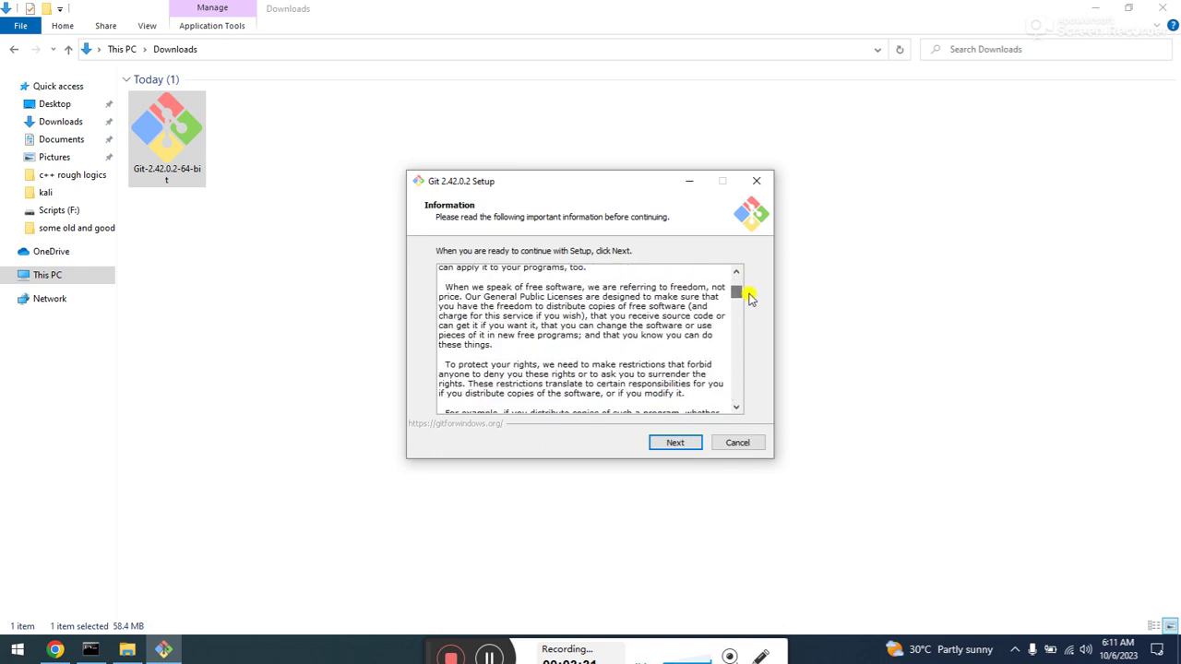
pyautogui.click(685, 445)
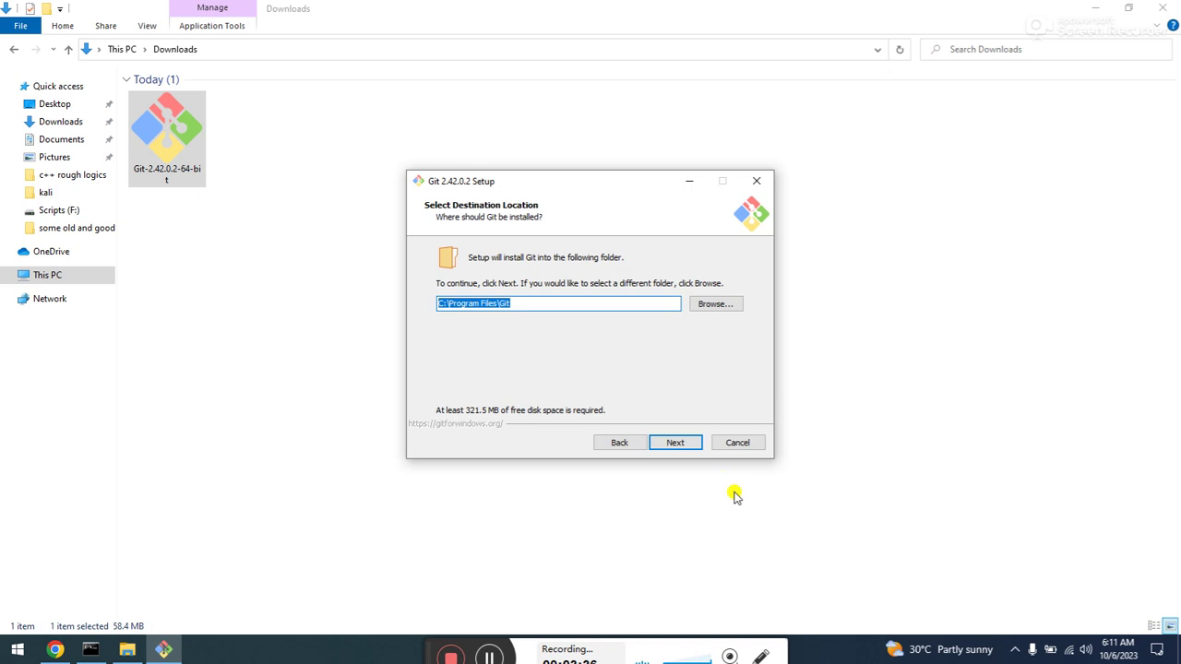
pyautogui.click(694, 445)
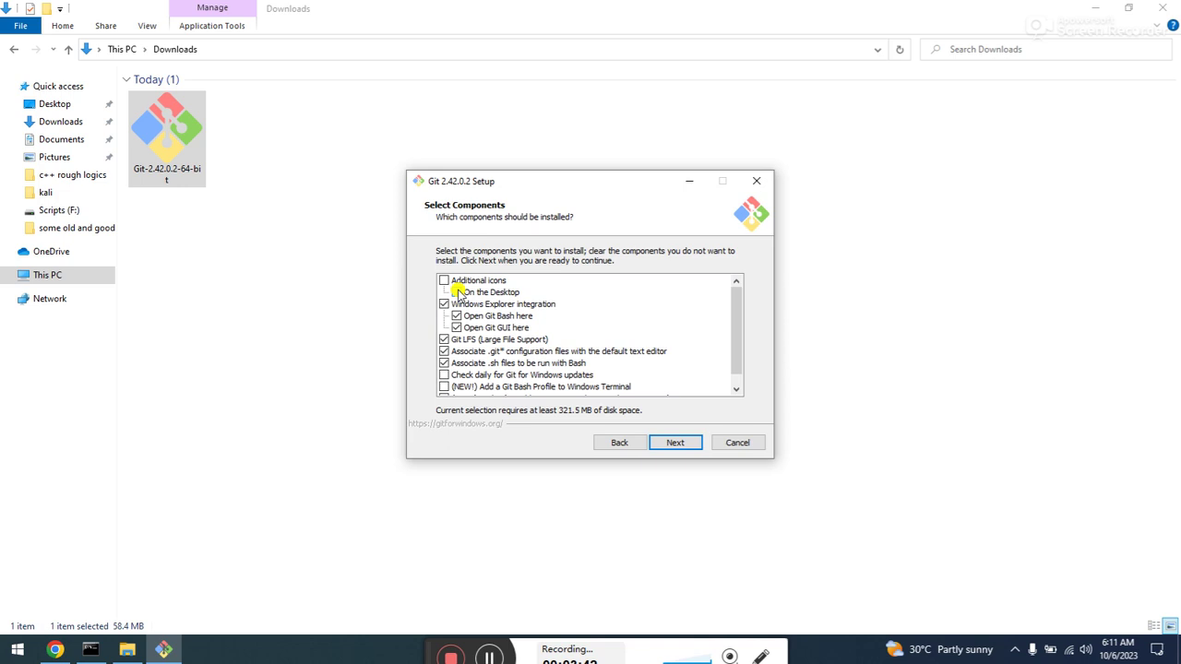
pyautogui.click(675, 445)
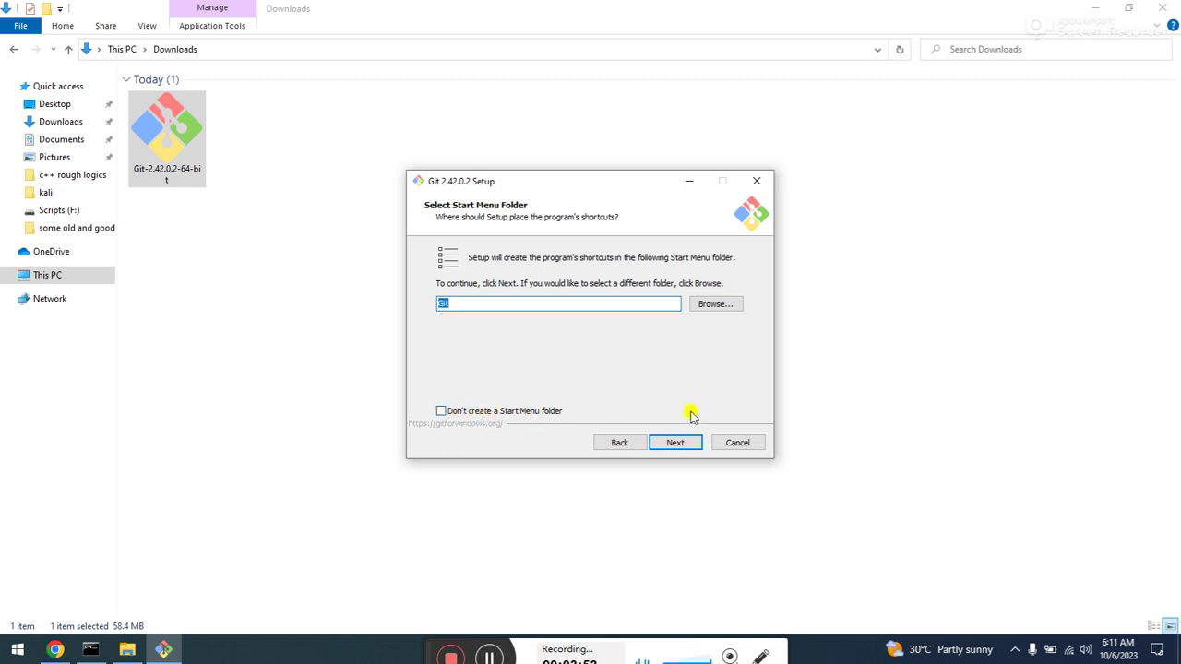
pyautogui.click(674, 443)
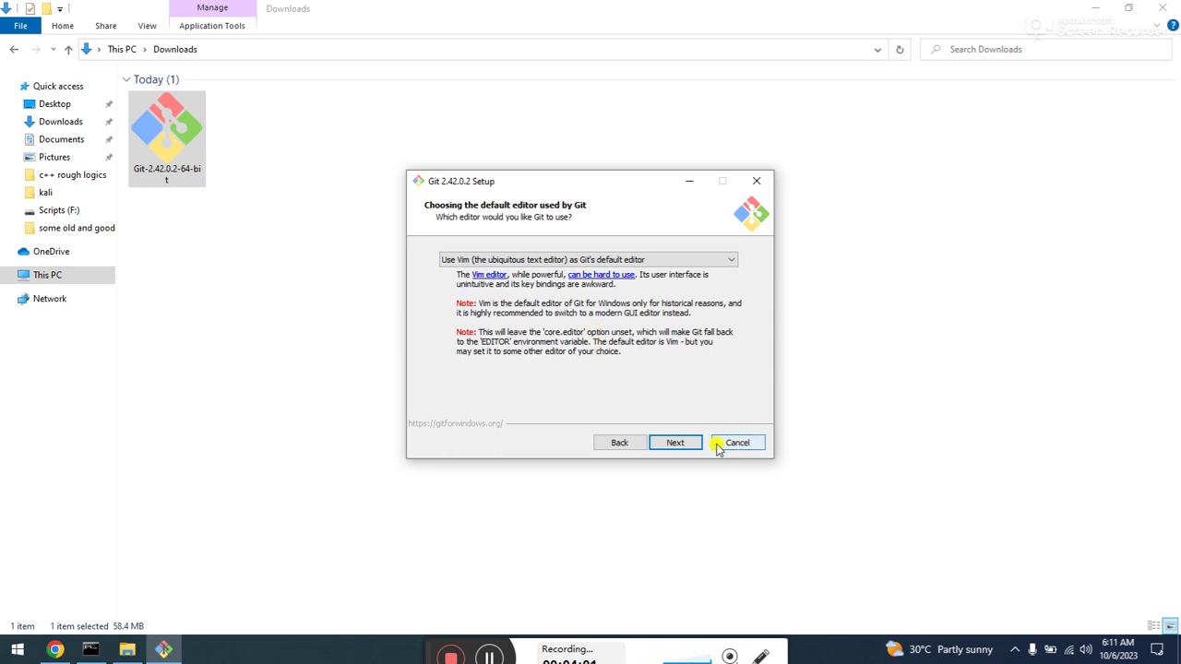
# Step: Keep Vim as the default editor, Let Git decide for the initial branch, and Git from the command line and also from 3rd-party software
pyautogui.click(665, 447)
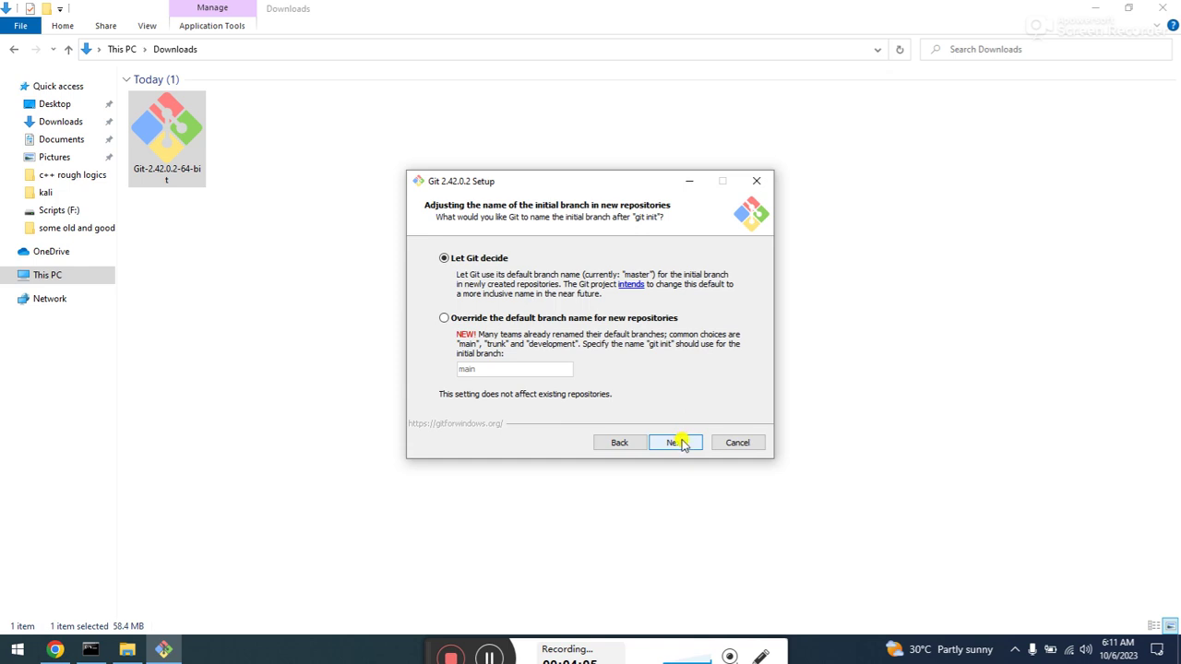
pyautogui.click(683, 444)
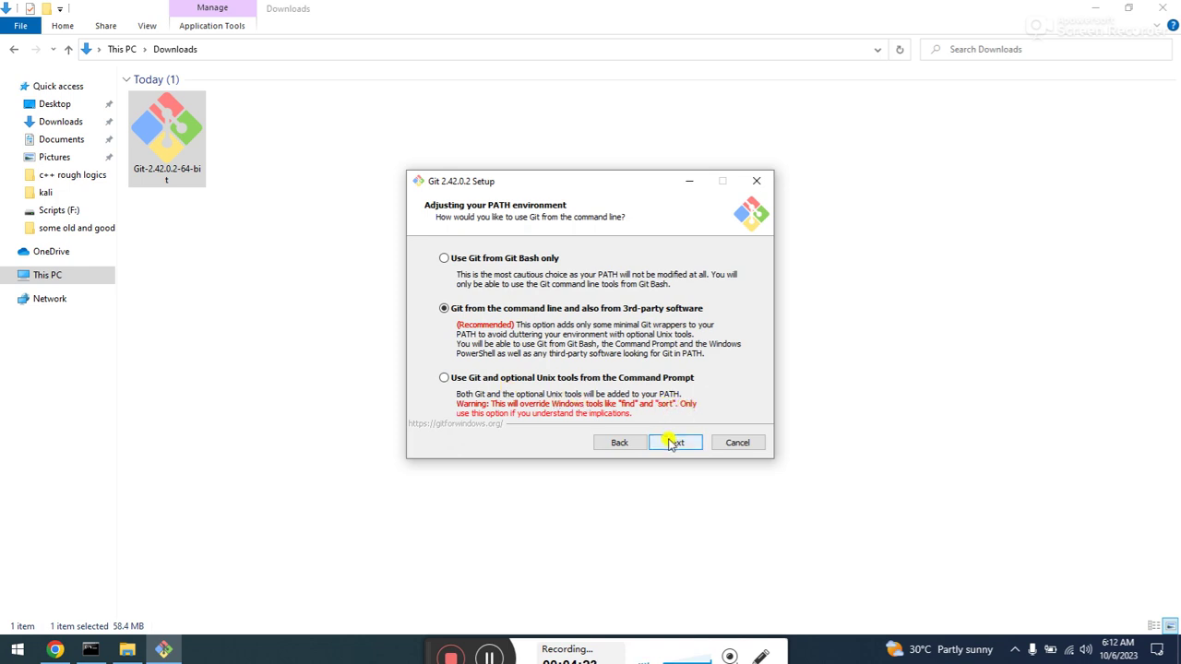
pyautogui.click(673, 444)
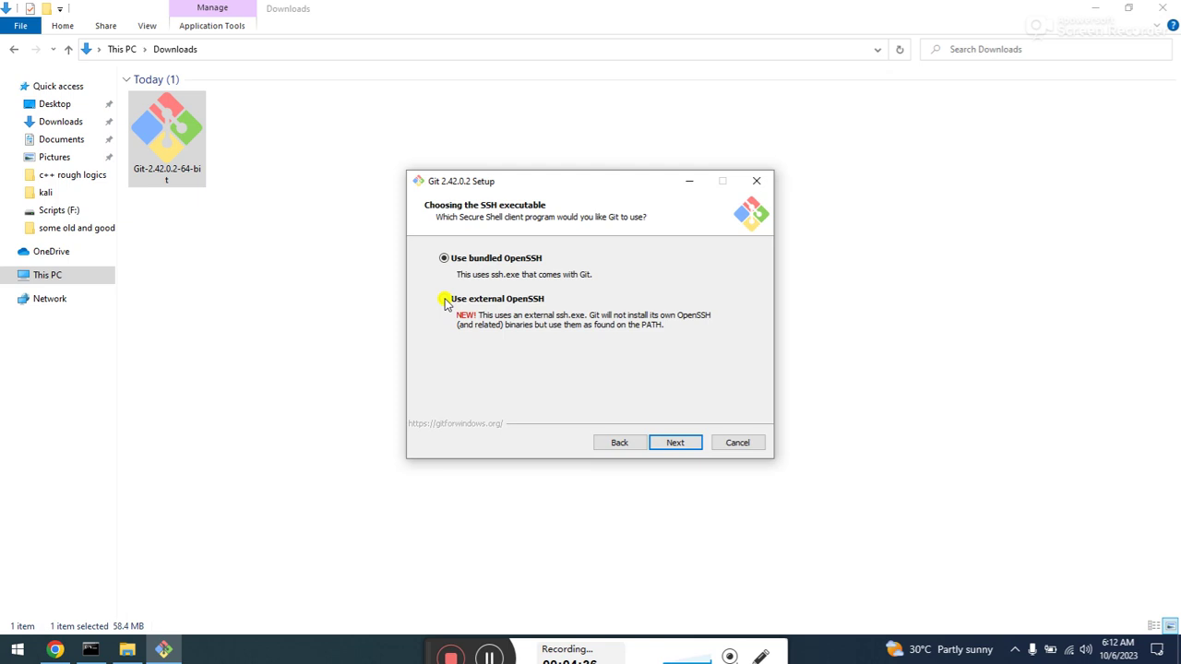
# Step: Accept bundled OpenSSH, the OpenSSL library for HTTPS, and Checkout Windows-style, commit Unix-style line endings
pyautogui.click(678, 443)
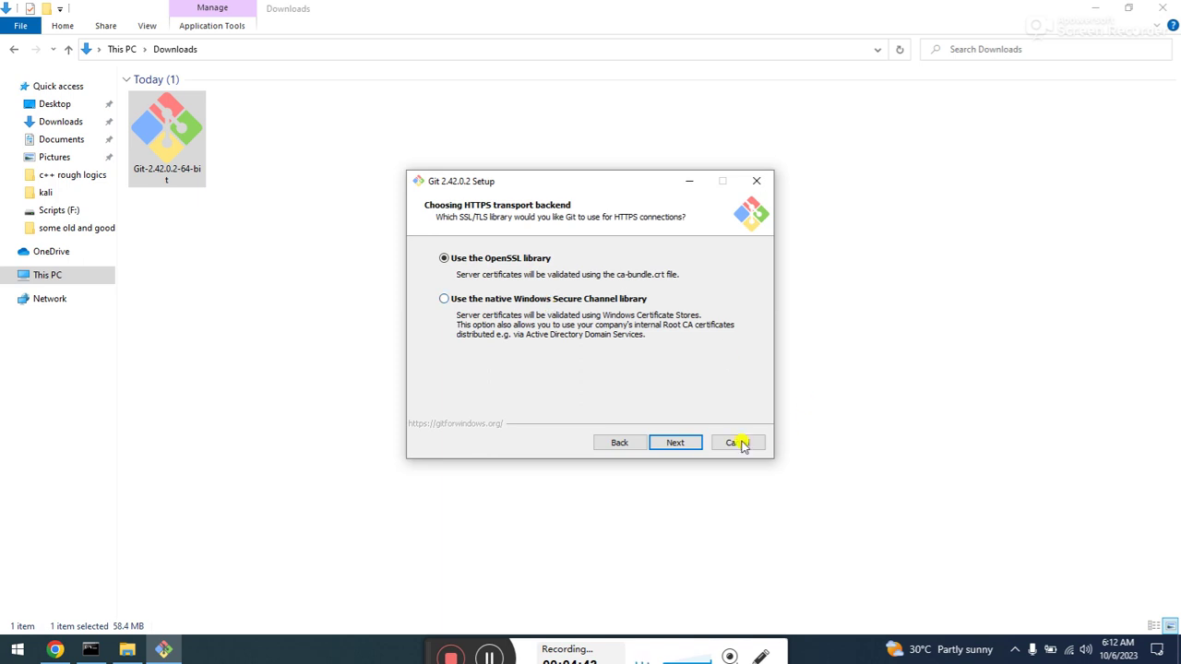
pyautogui.click(679, 443)
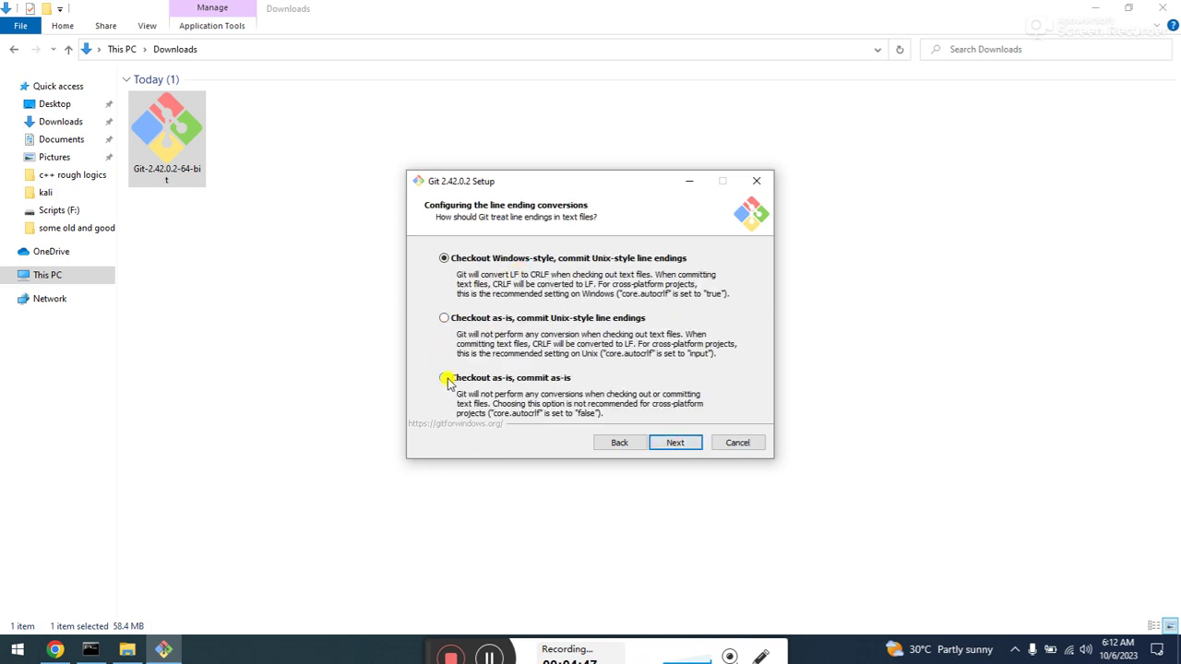
pyautogui.click(692, 446)
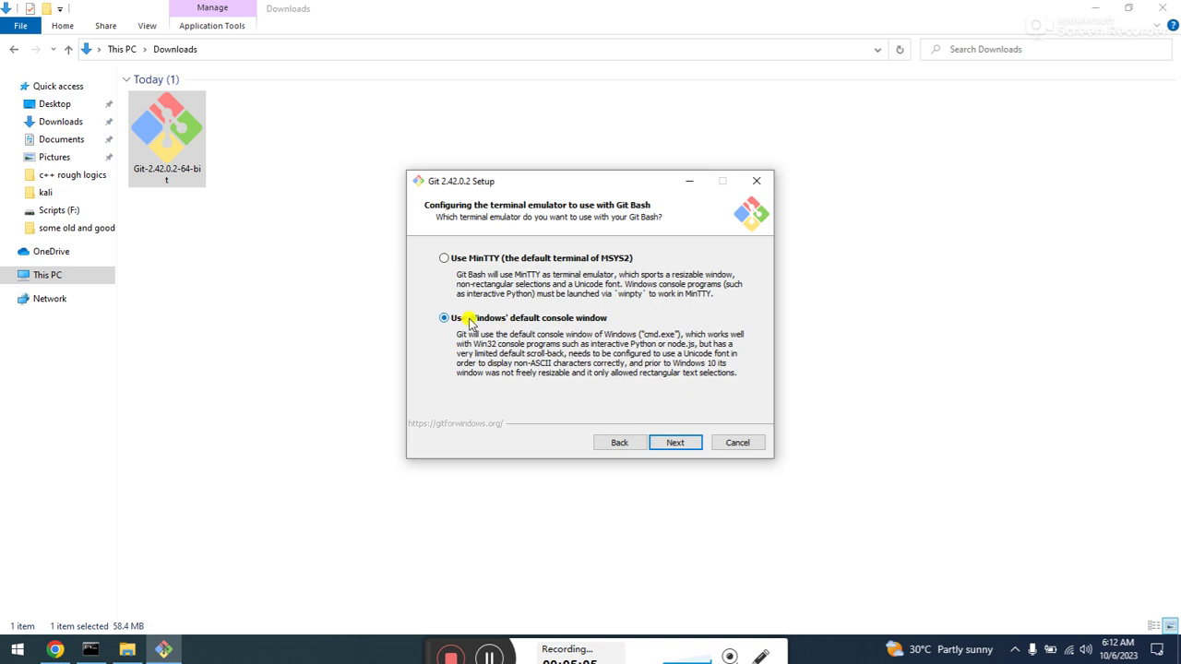
# Step: Use Windows' default console window, default git pull behavior (fast-forward or merge), Git Credential Manager, and file system caching without symbolic links
pyautogui.click(676, 443)
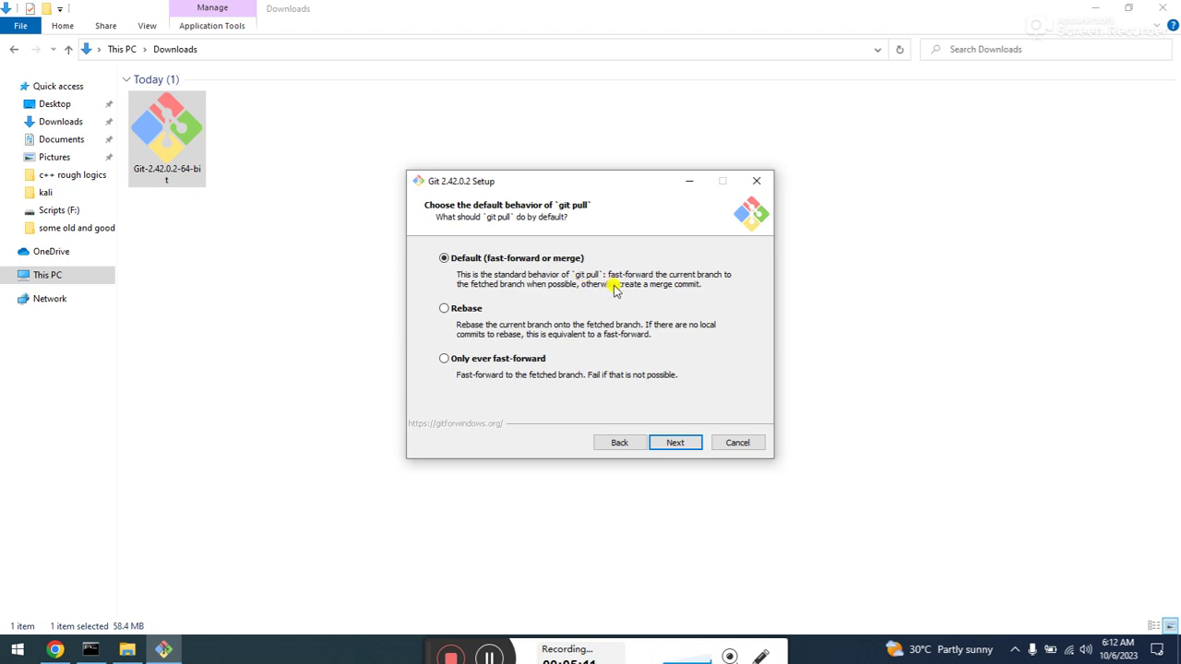
pyautogui.click(674, 443)
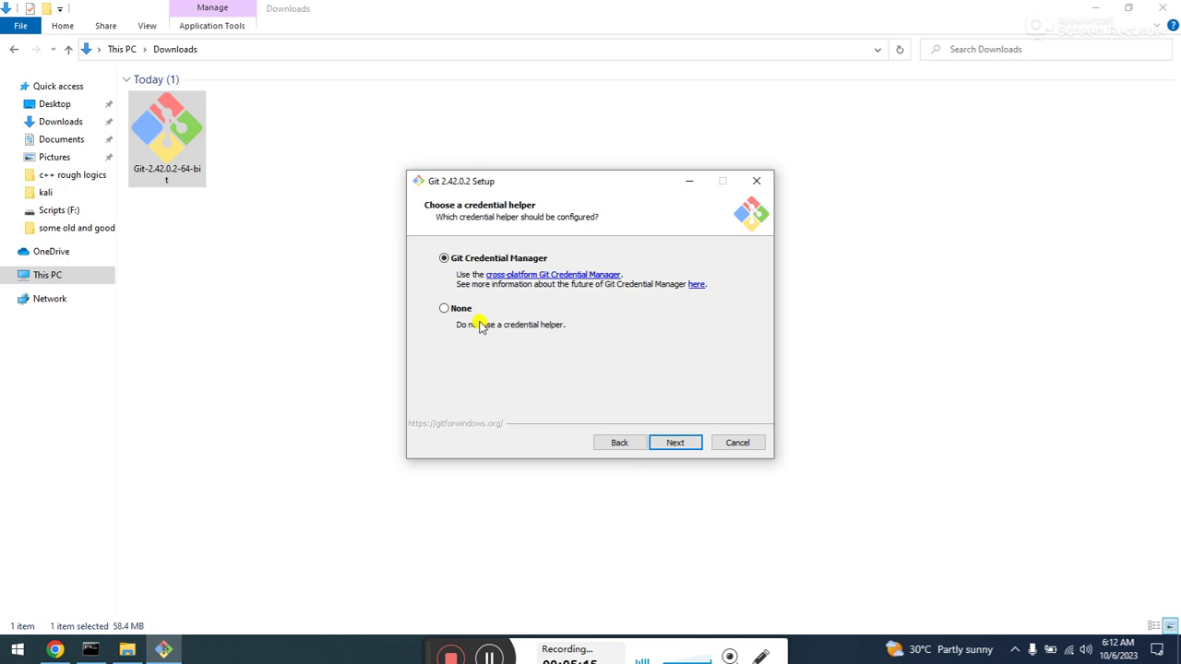
pyautogui.click(676, 443)
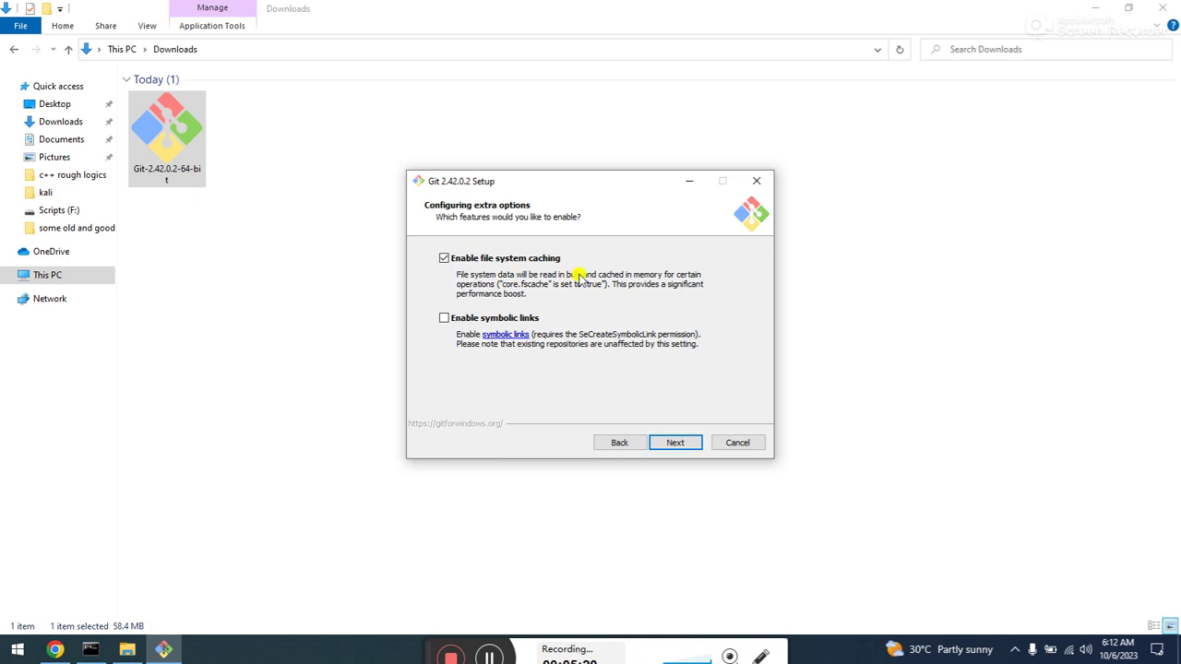
pyautogui.click(676, 444)
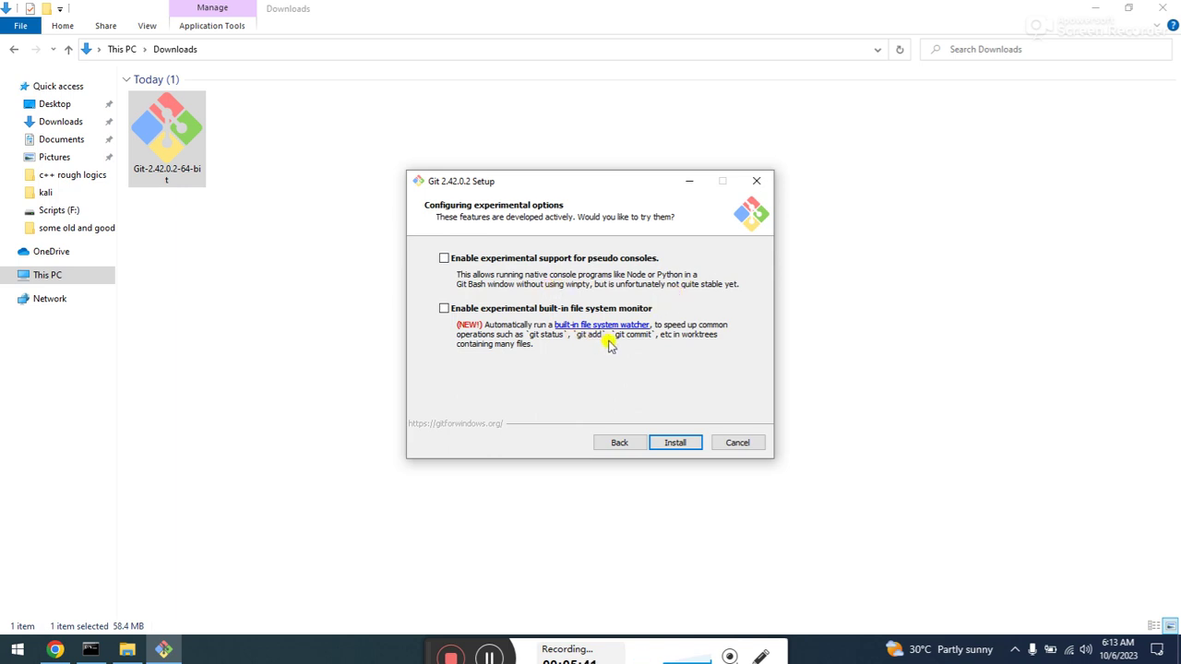
# Step: Enable experimental support for pseudo consoles and install Git
pyautogui.click(443, 259)
pyautogui.click(683, 444)
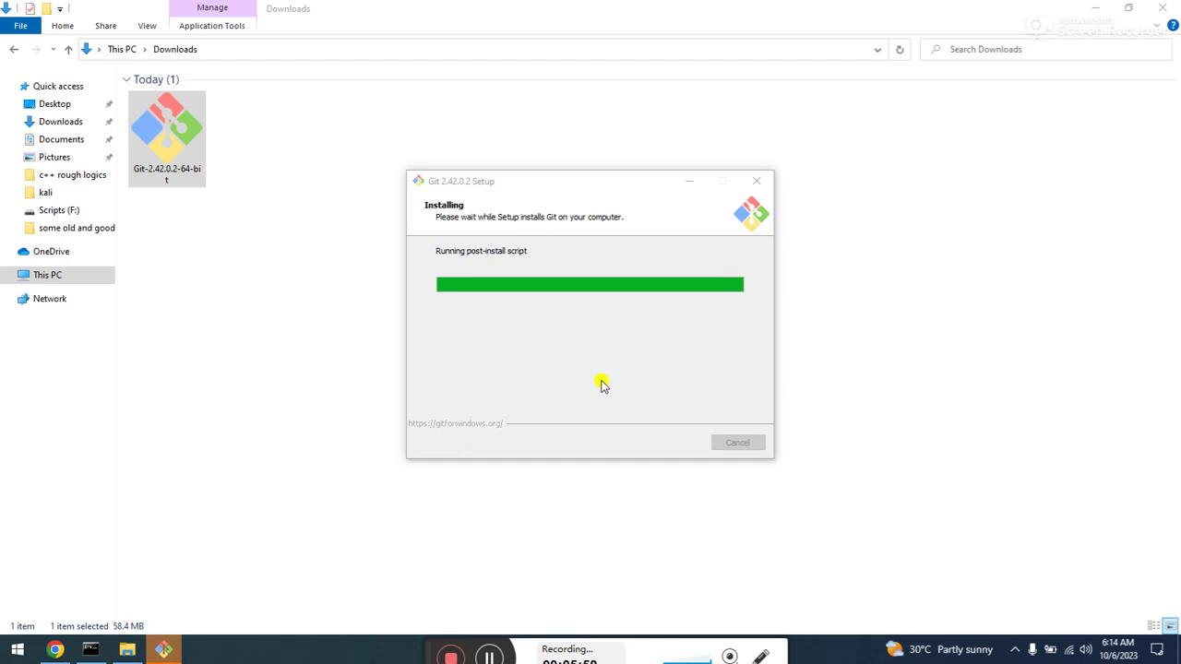
pyautogui.click(170, 650)
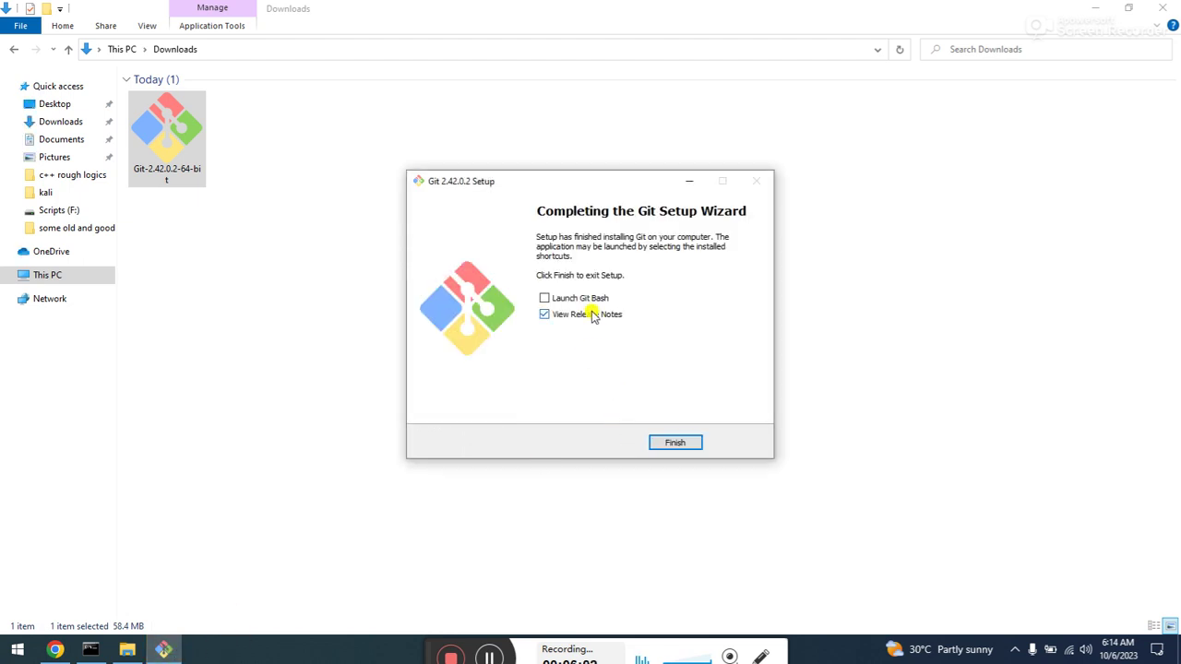
# Step: Finish the Git Setup Wizard with View Release Notes left checked, and close the Downloads window
pyautogui.click(688, 446)
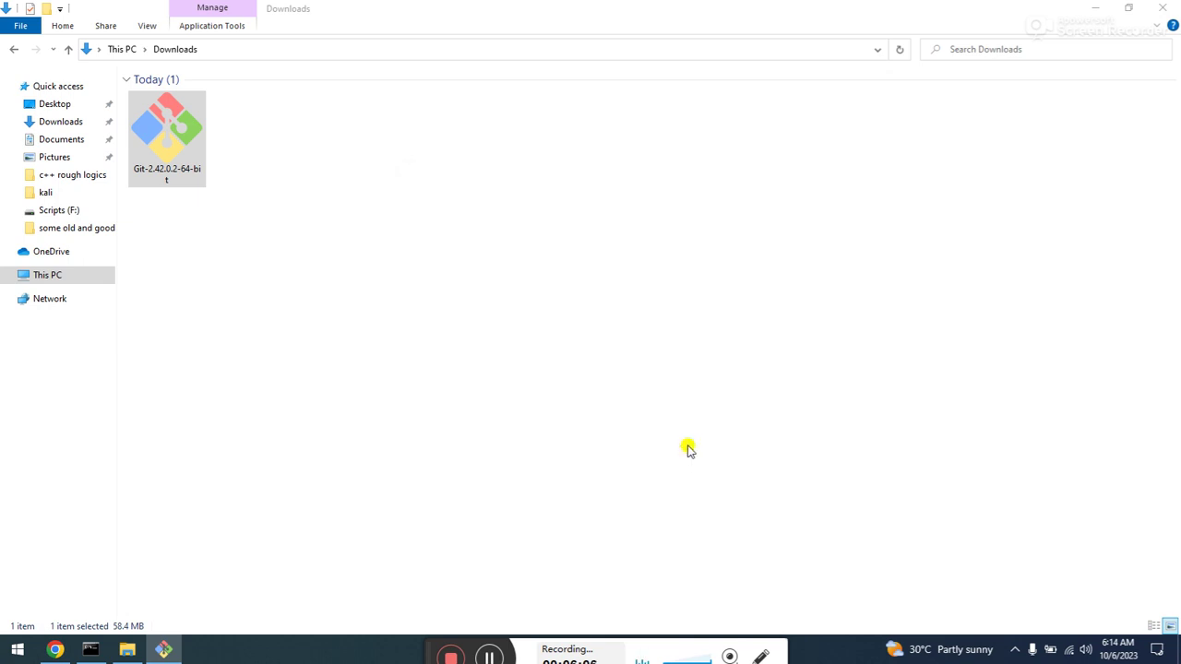
pyautogui.click(911, 292)
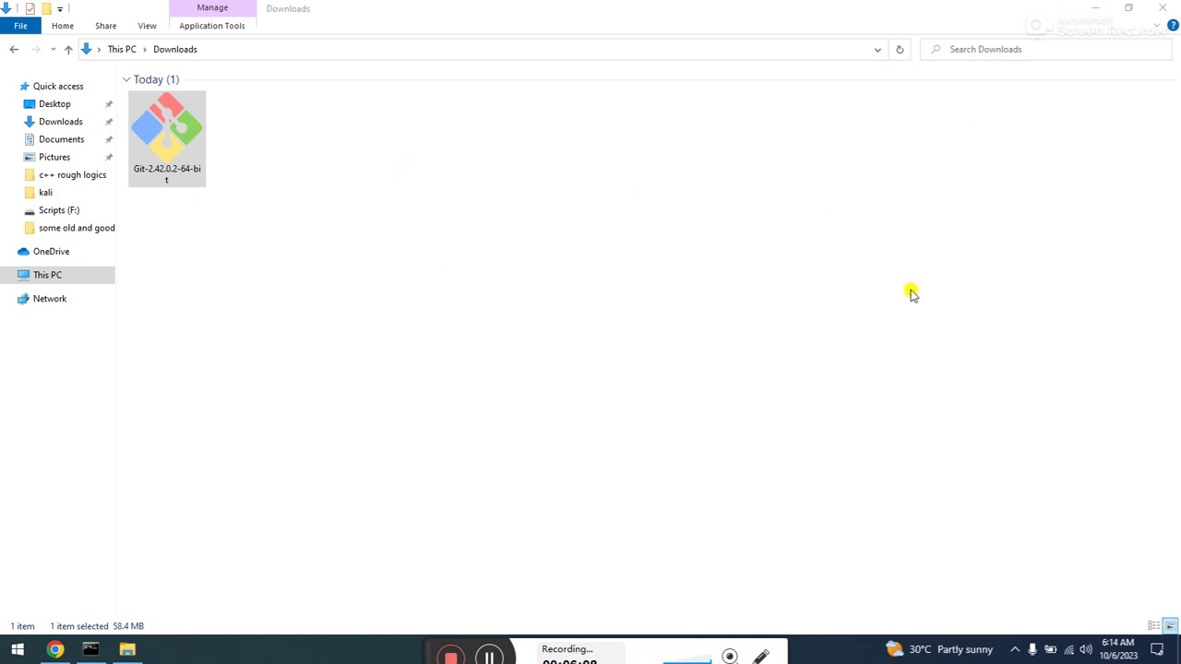
pyautogui.click(1165, 8)
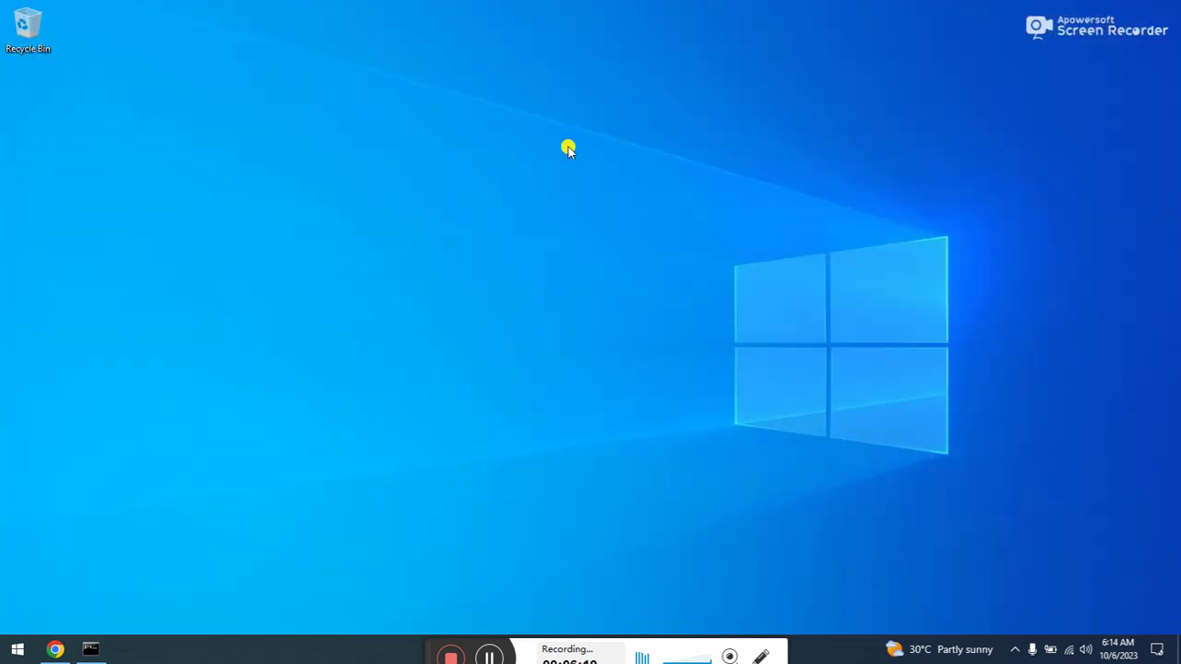
# Step: Close the old Command Prompt window and open a new Command Prompt session
pyautogui.click(15, 648)
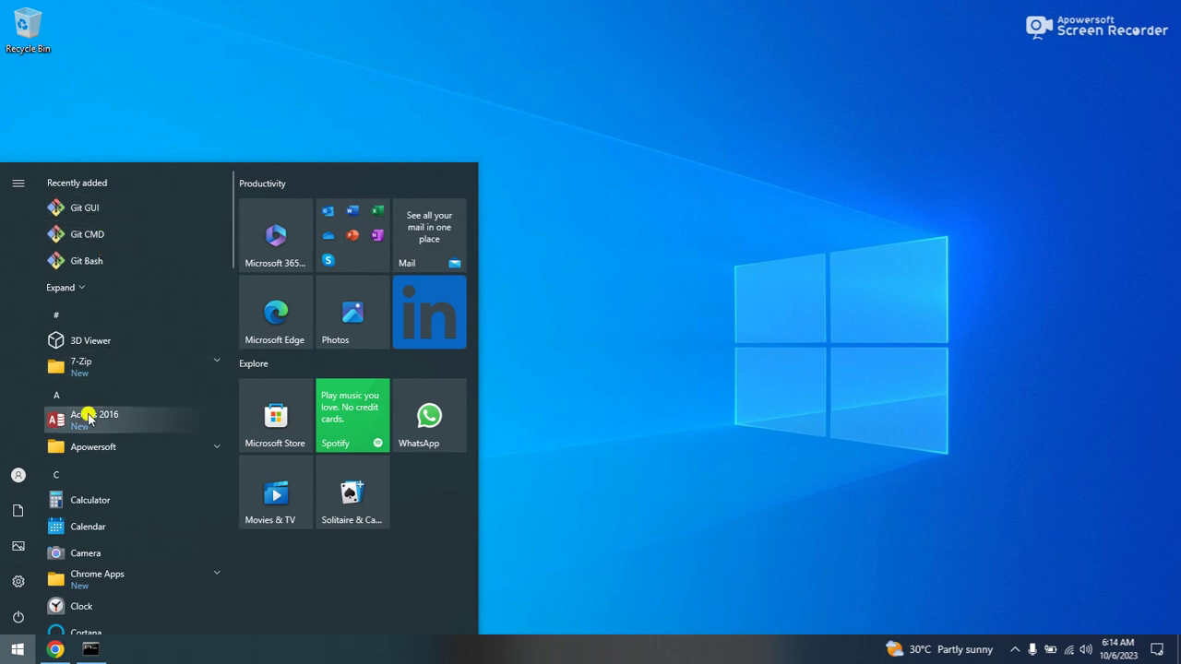
pyautogui.click(88, 650)
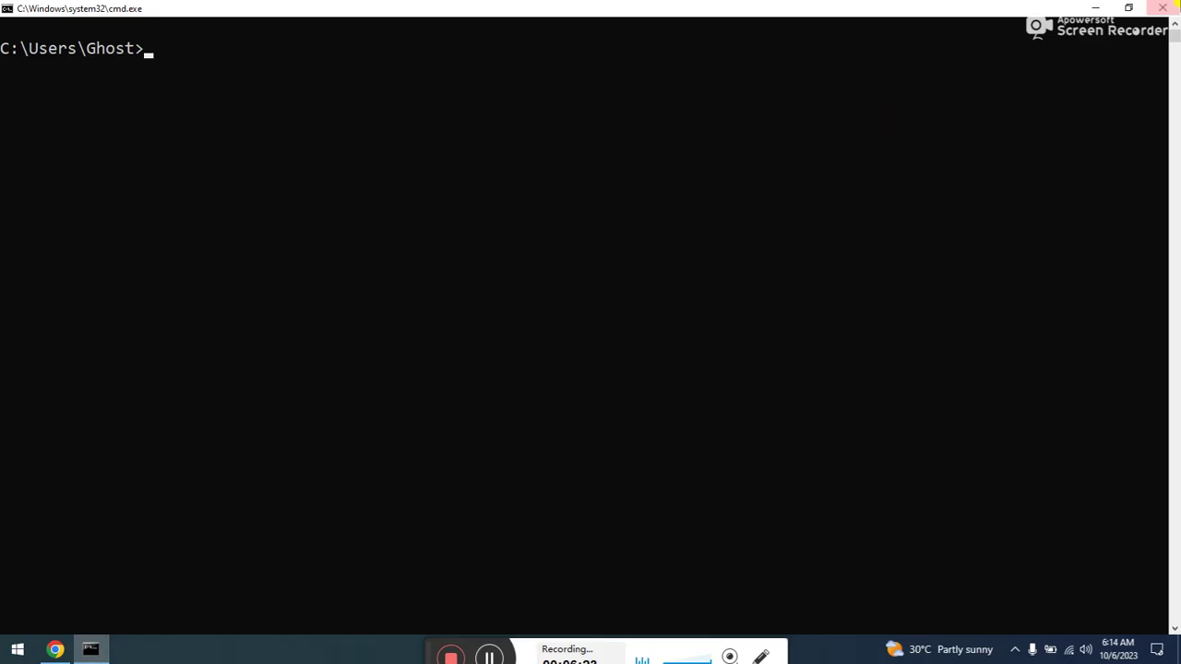
pyautogui.click(1163, 9)
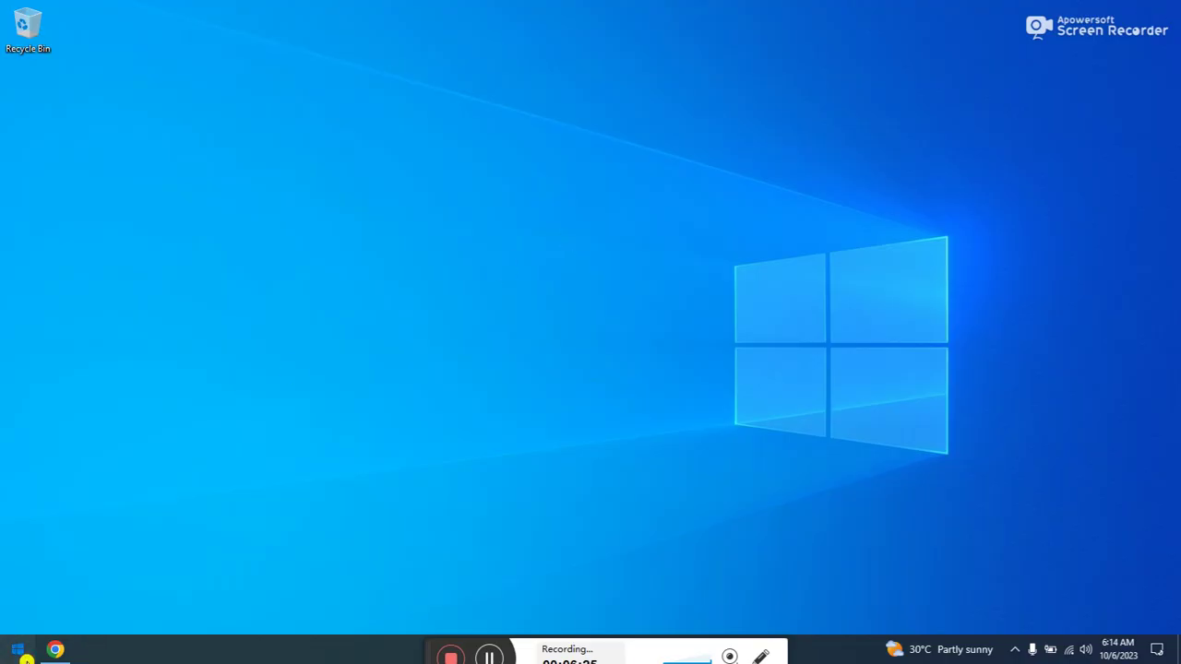
pyautogui.click(24, 656)
pyautogui.write('cmd')
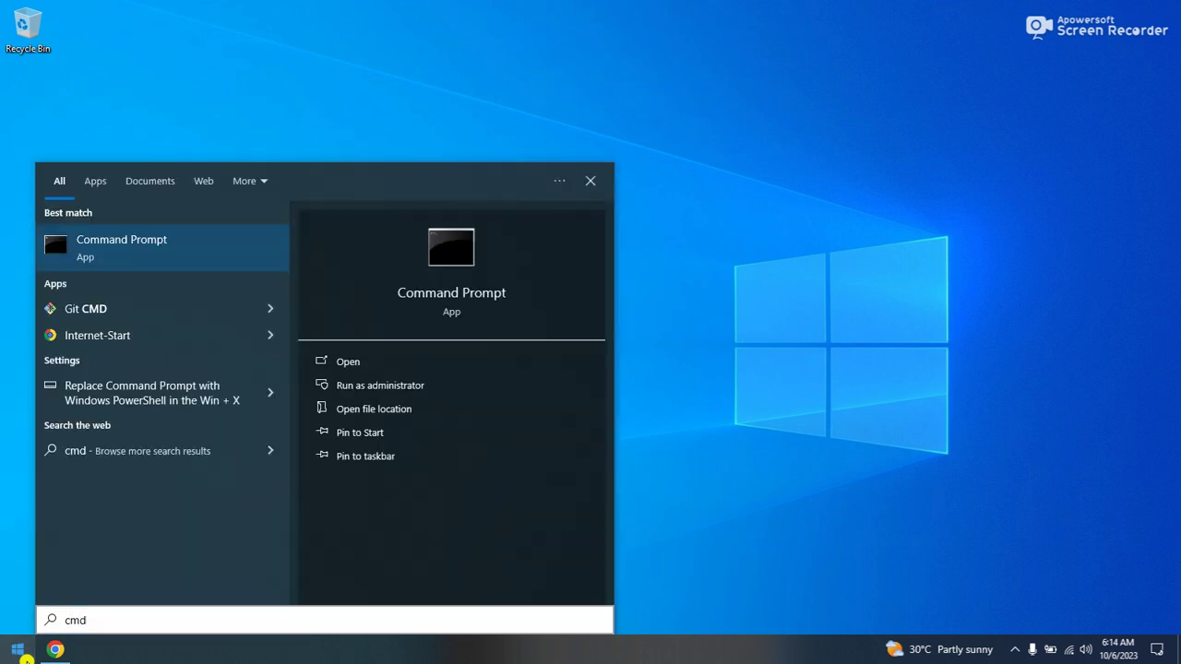
pyautogui.press('Return')
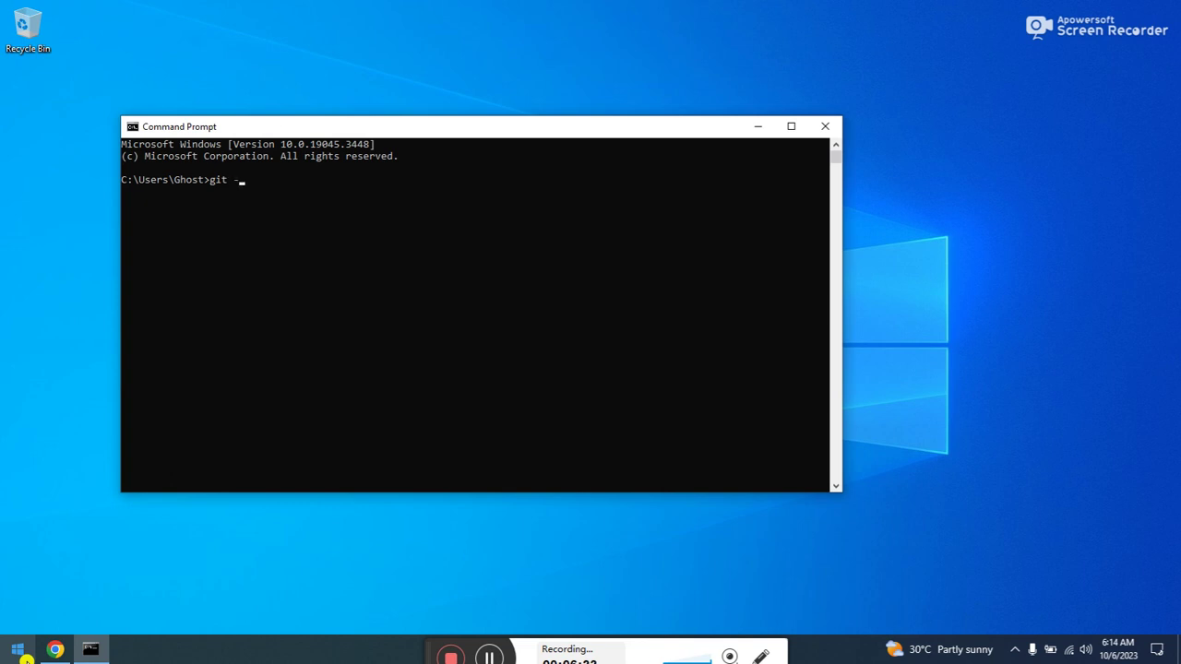
# Step: Run git --v to check that Git is recognized, and maximize the Command Prompt window to inspect the output
pyautogui.write('git --v')
pyautogui.press('Return')
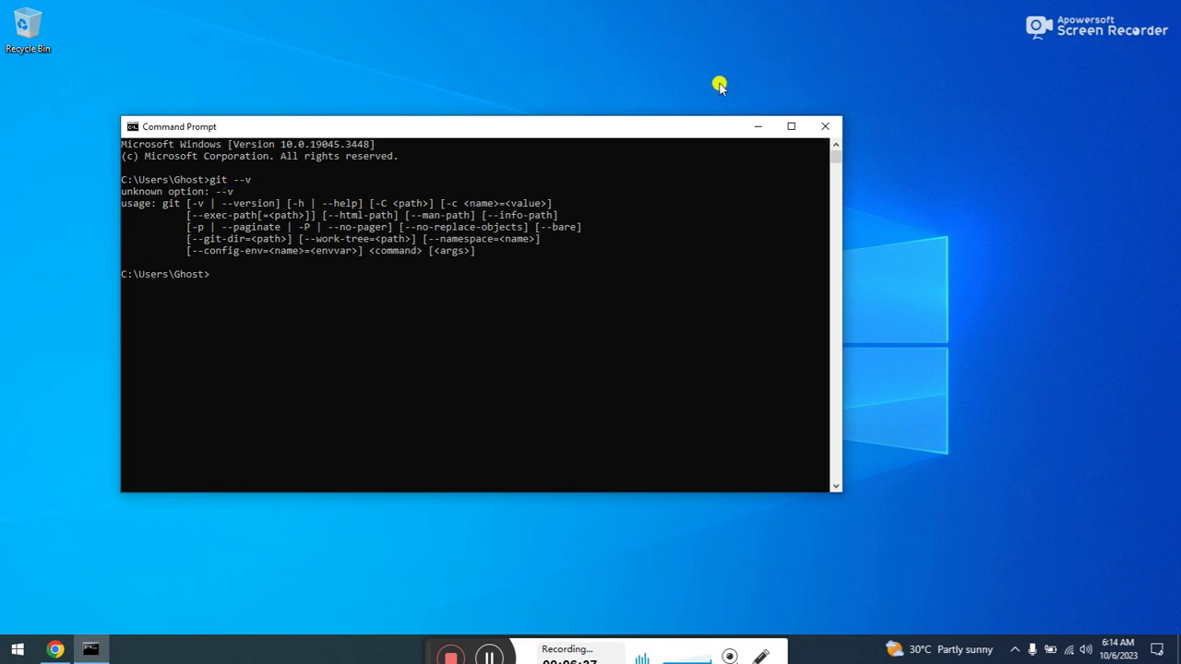
pyautogui.click(791, 125)
pyautogui.moveTo(130, 70); pyautogui.dragTo(46, 72)
pyautogui.click(26, 70)
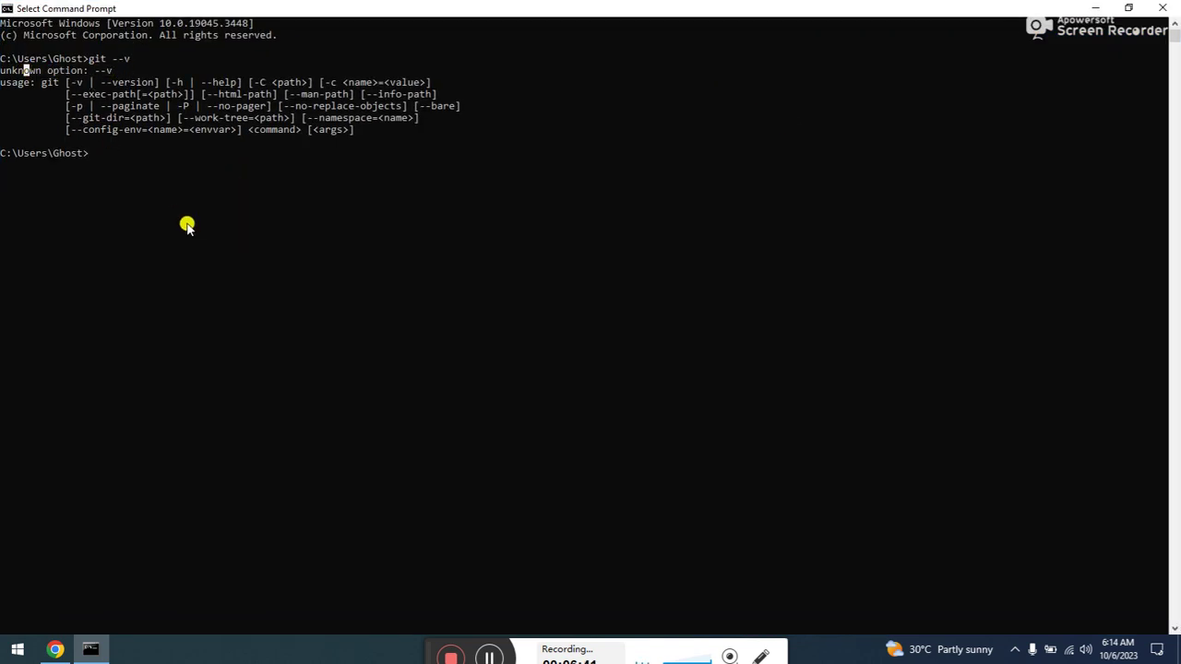
# Step: Run git help and review the listed Git commands from the start of the output
pyautogui.write('git')
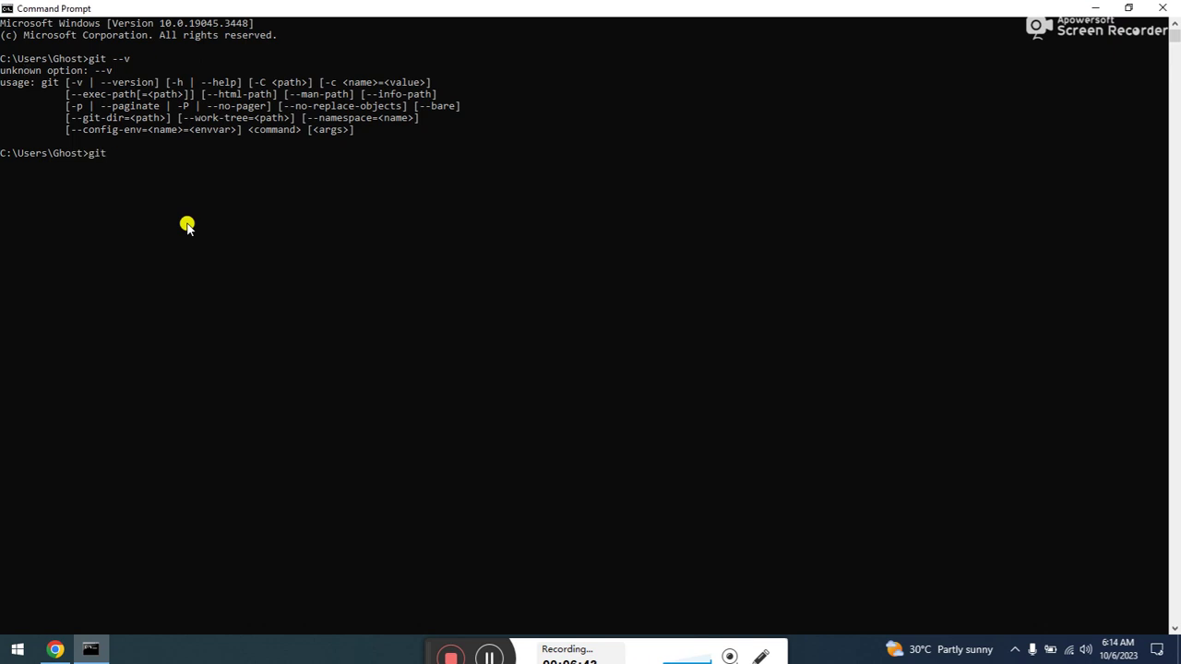
pyautogui.write(' help')
pyautogui.press('Return')
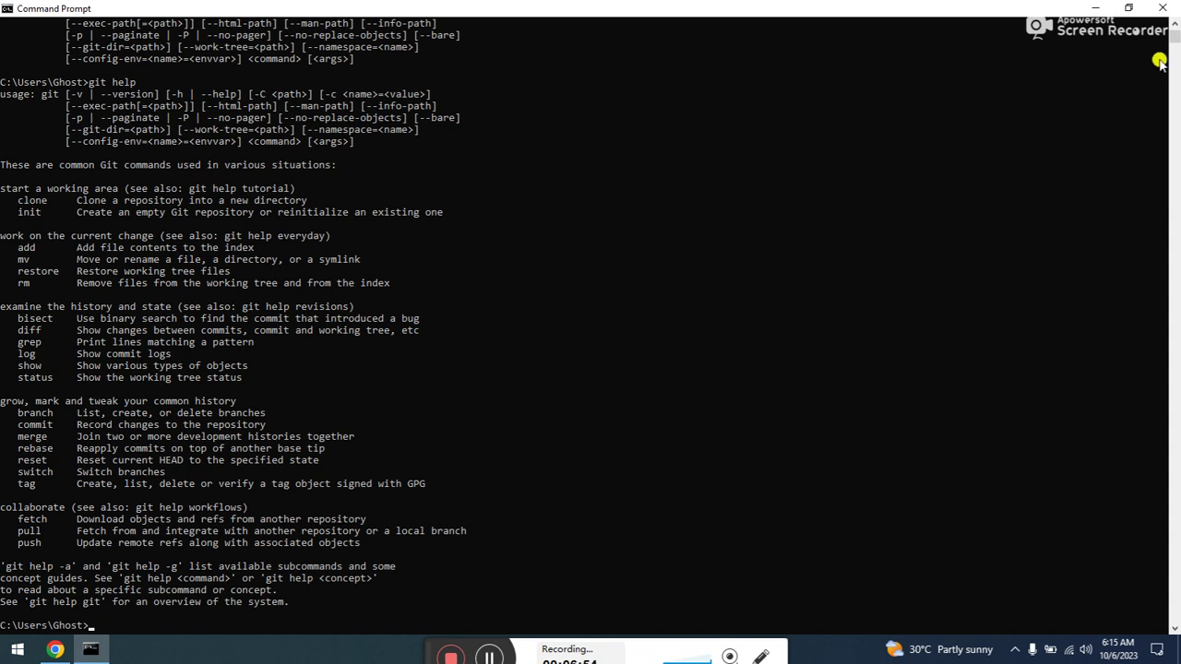
pyautogui.click(1174, 30)
pyautogui.click(1174, 31)
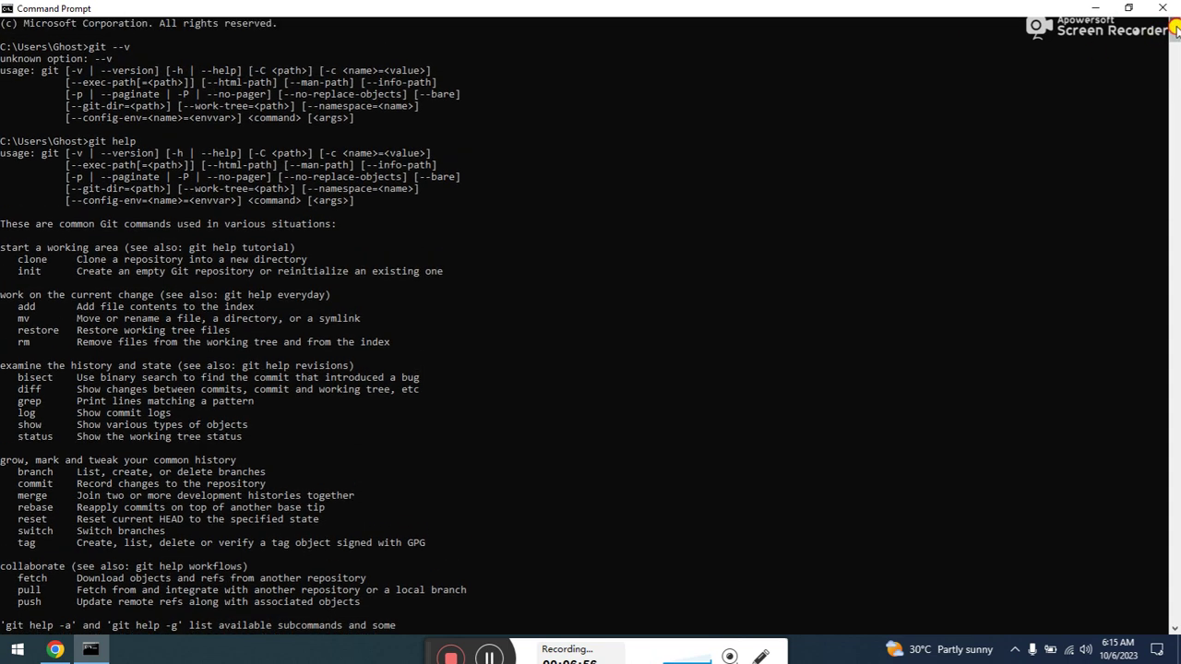
pyautogui.click(1174, 30)
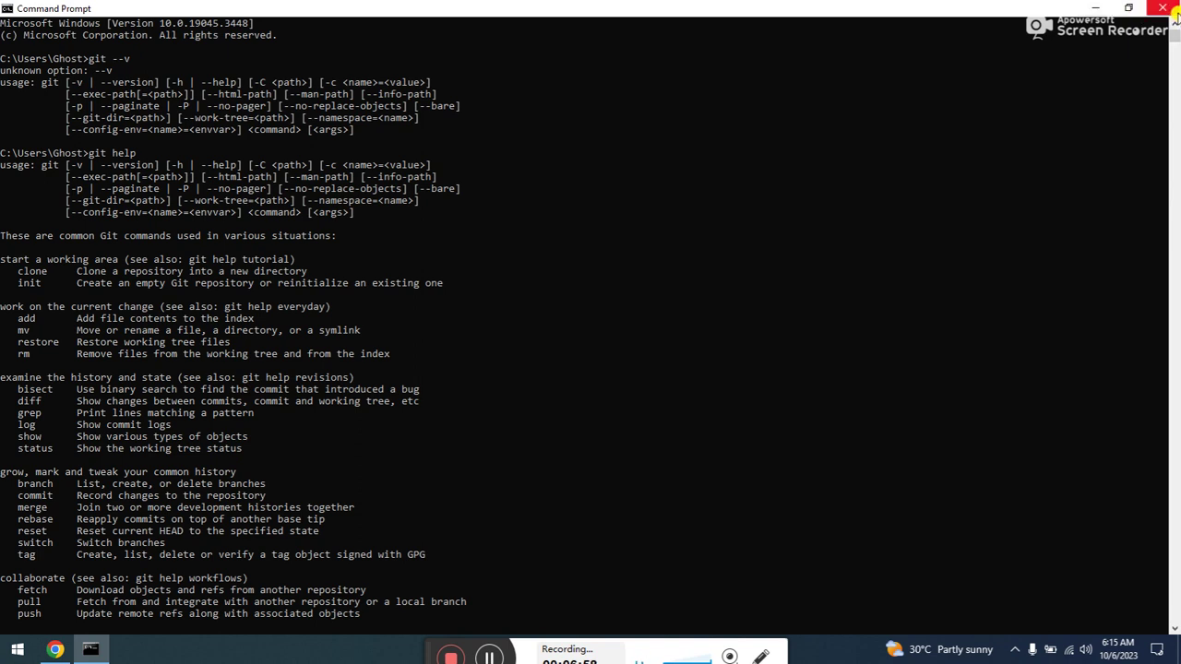
# Step: Close the current Command Prompt, open a fresh cmd session, and maximize its window
pyautogui.click(1164, 5)
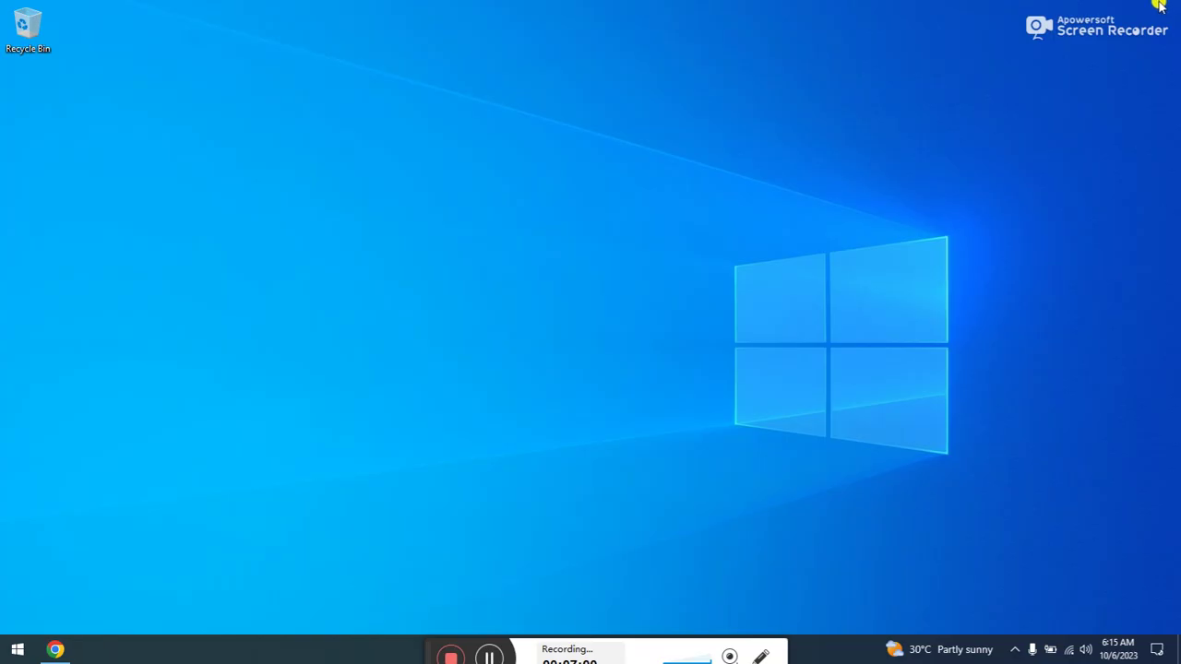
pyautogui.press('super+r')
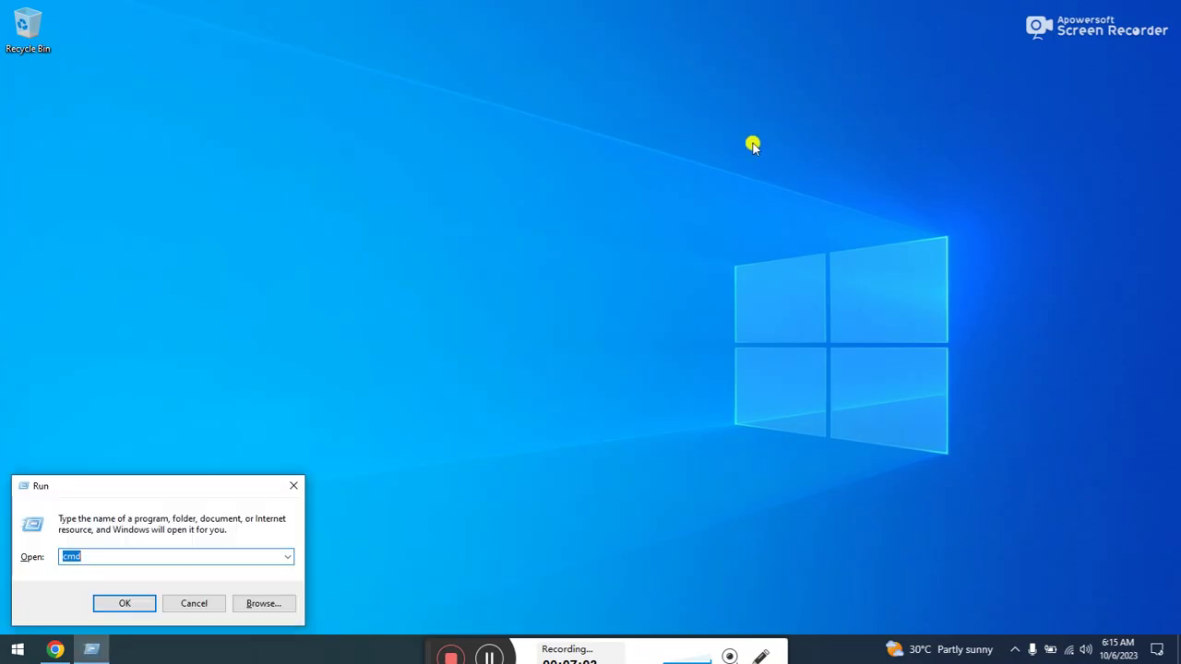
pyautogui.press('Return')
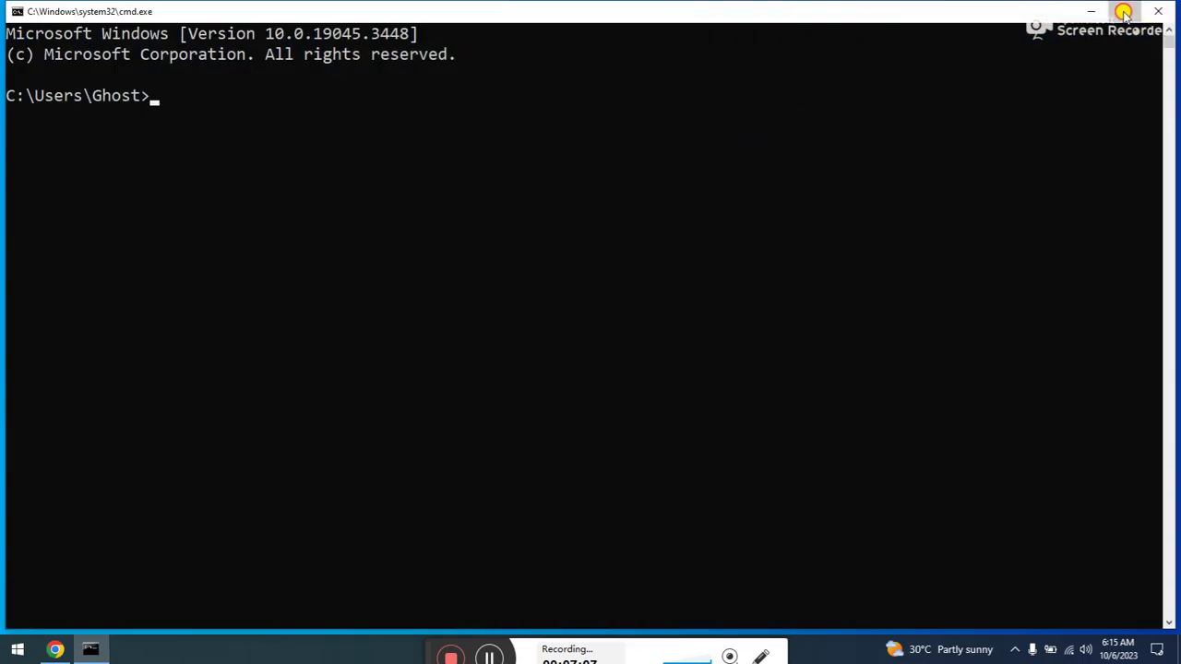
pyautogui.click(1124, 11)
# Step: Switch to Chrome and examine the projectdiscovery/subfinder repository page down to its Languages section
pyautogui.click(58, 646)
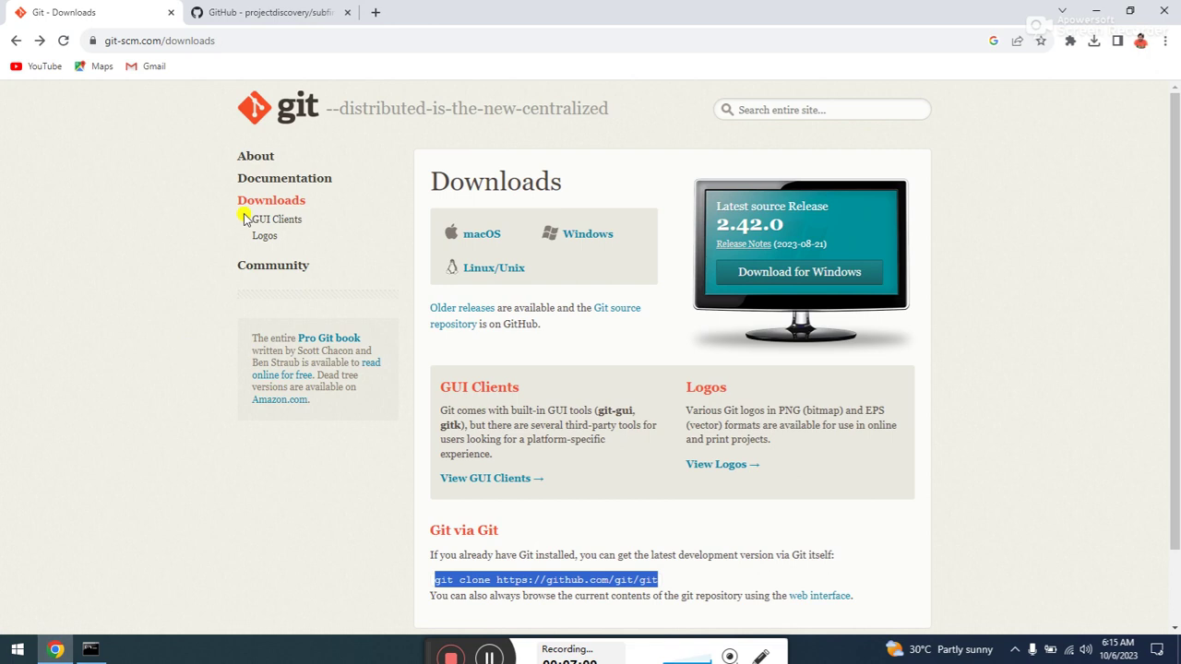
pyautogui.click(236, 11)
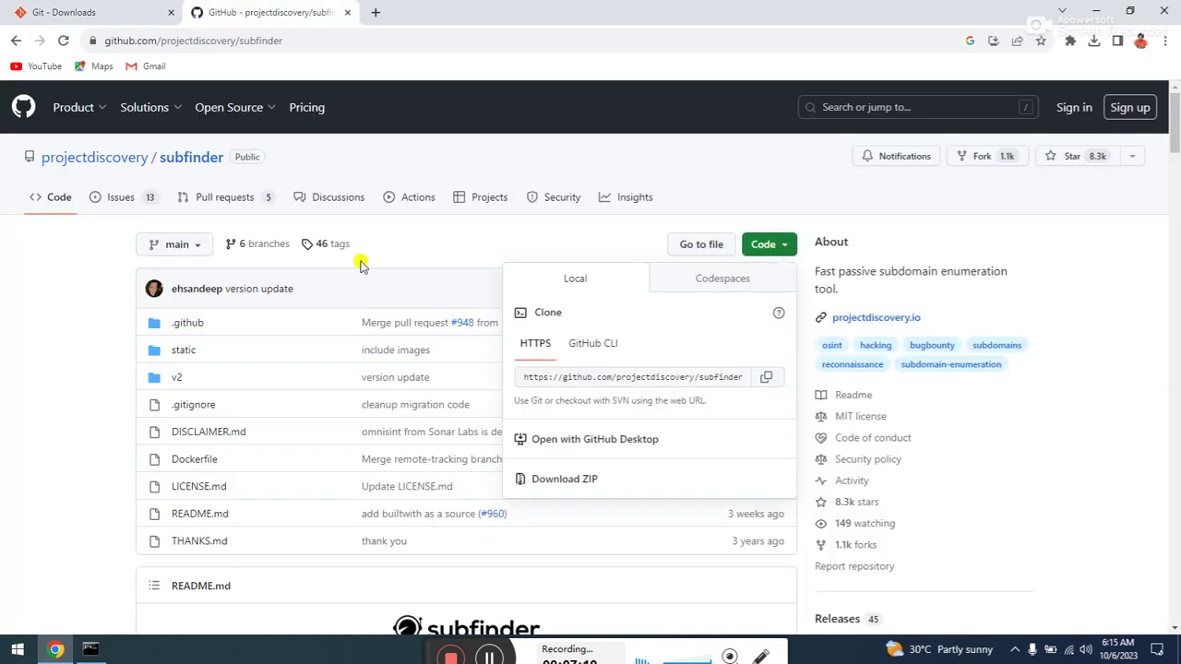
pyautogui.click(489, 227)
pyautogui.moveTo(1176, 113); pyautogui.dragTo(1176, 189)
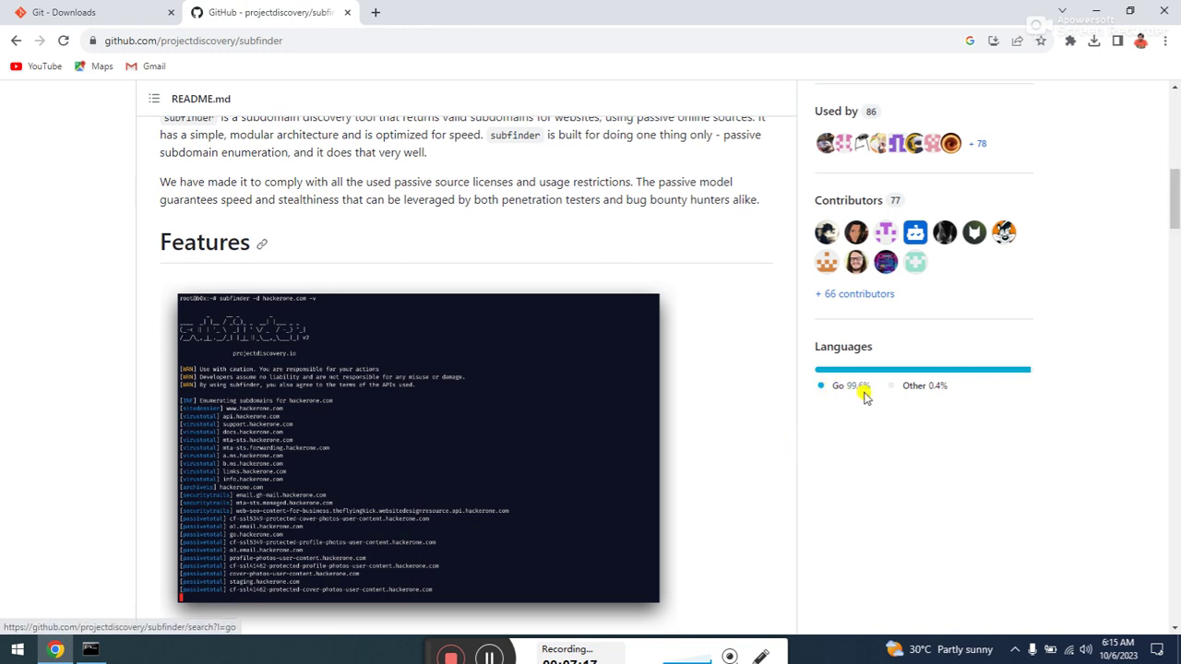
# Step: Search Google for "go language download" in a new tab and open the go.dev Download and install page
pyautogui.click(375, 12)
pyautogui.write('go')
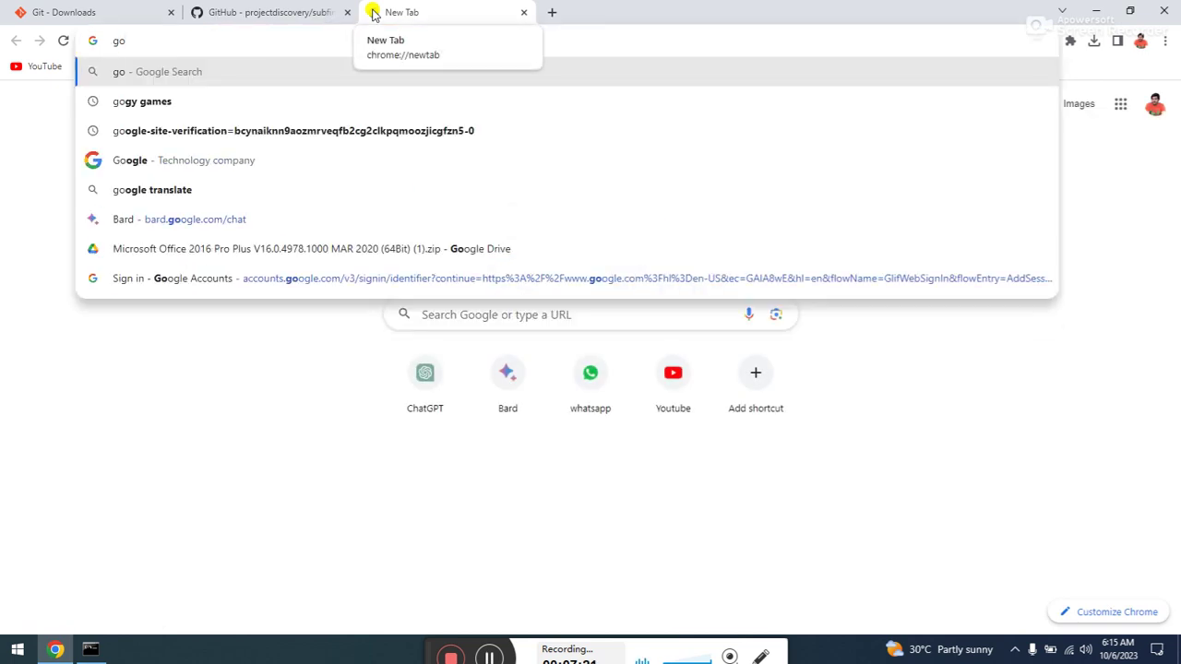
pyautogui.write(' lan')
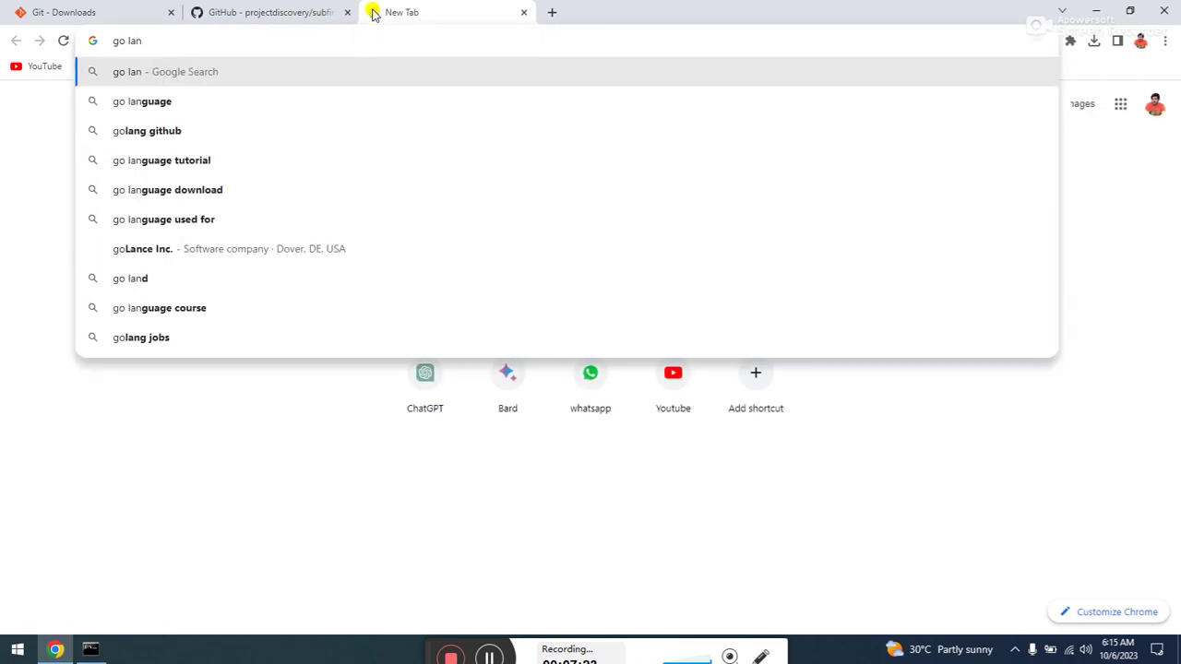
pyautogui.write('guage')
pyautogui.press('Down')
pyautogui.press('Return')
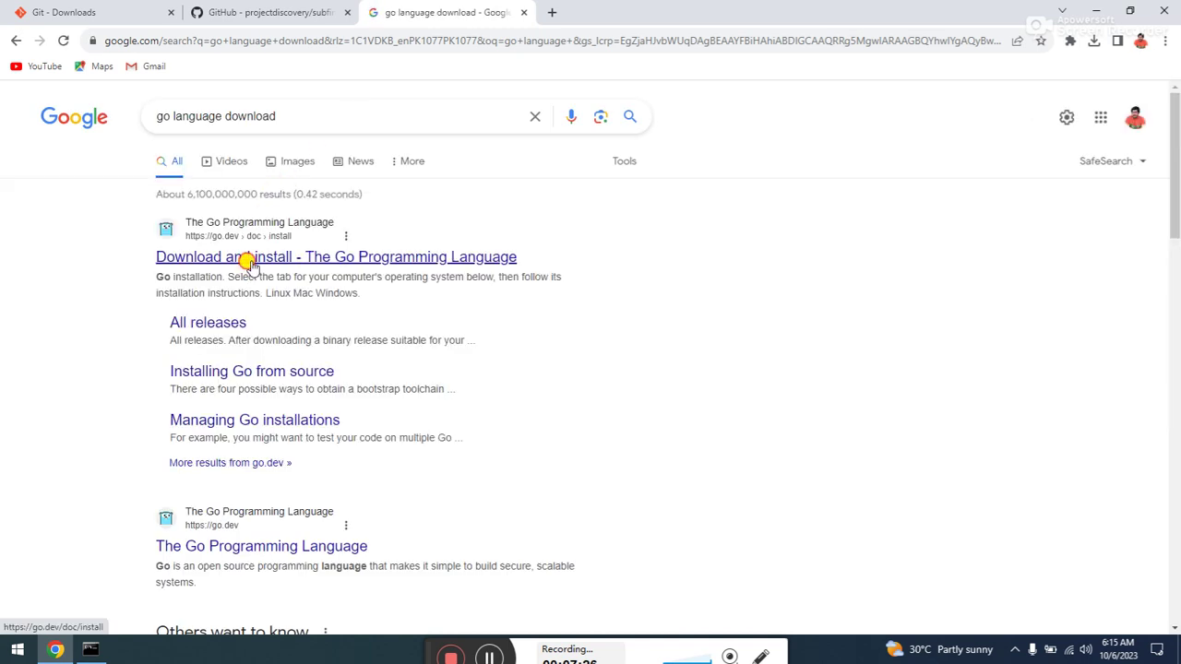
pyautogui.click(251, 265)
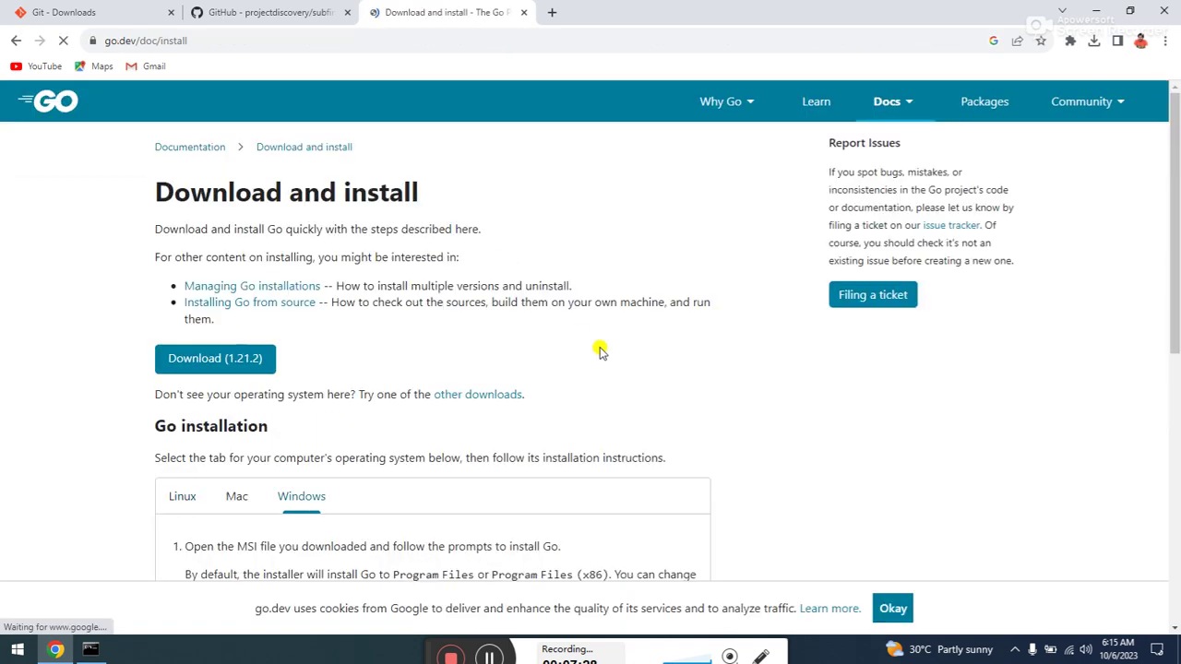
# Step: Open the Go 1.21.2 downloads page and download the source archive go1.21.2.src.tar.gz
pyautogui.moveTo(1176, 199); pyautogui.dragTo(1176, 256)
pyautogui.click(201, 233)
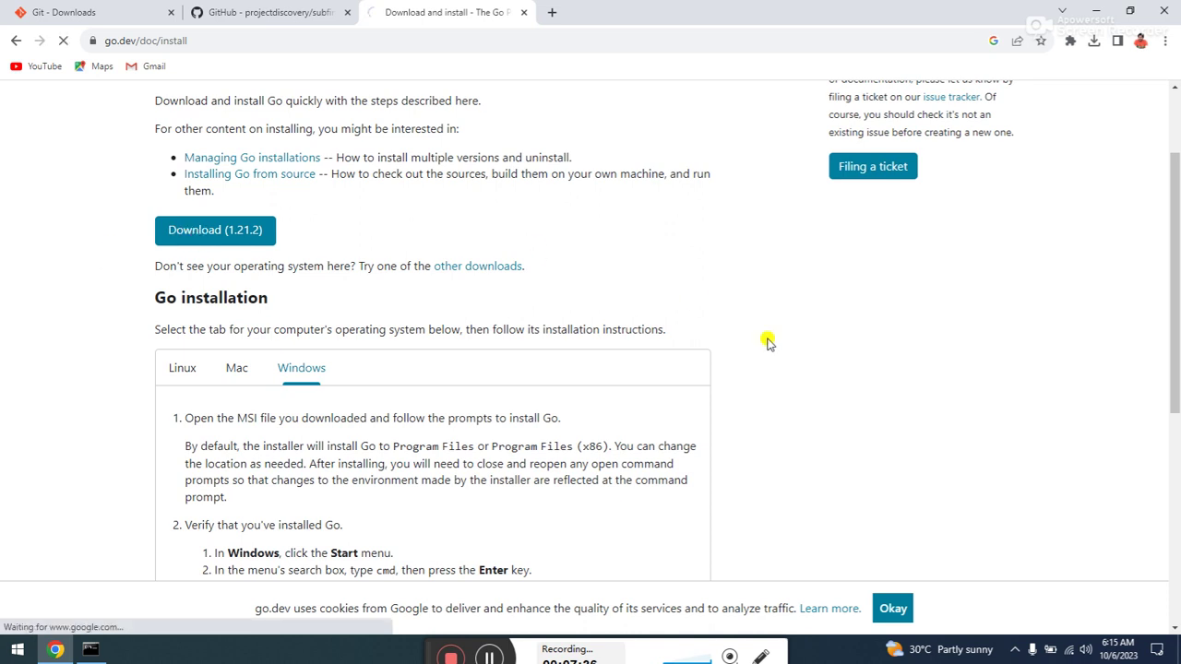
pyautogui.moveTo(1176, 253); pyautogui.dragTo(1177, 345)
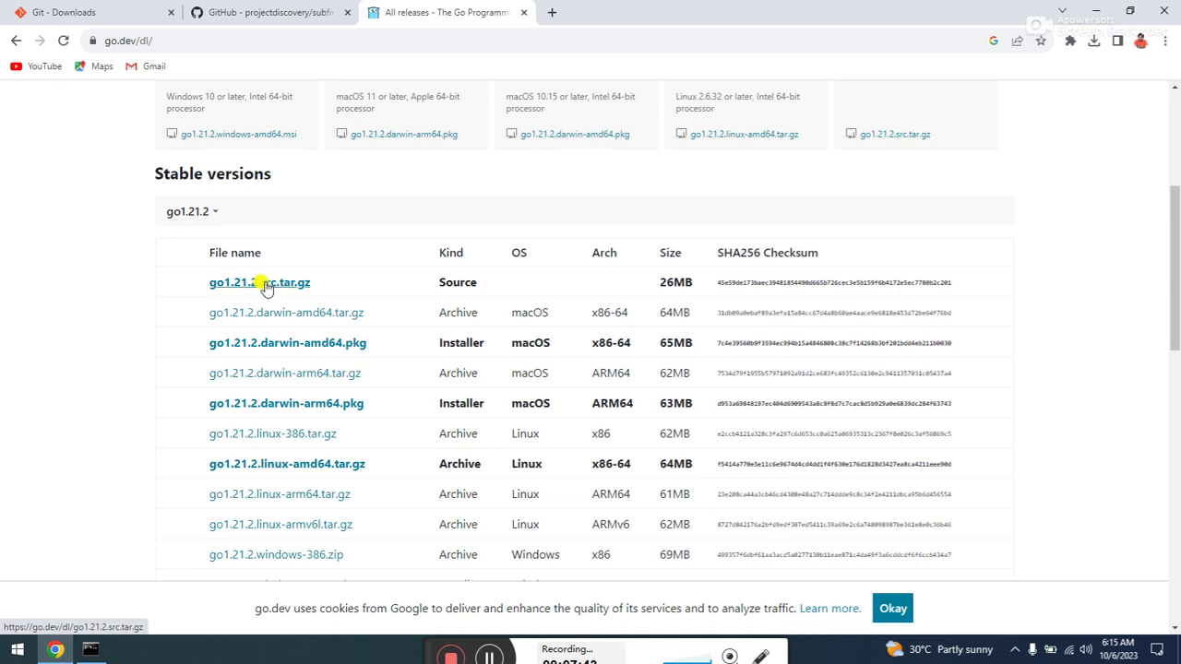
pyautogui.moveTo(823, 282); pyautogui.dragTo(881, 282)
pyautogui.click(877, 277)
pyautogui.moveTo(1176, 243)
pyautogui.mouseDown()
pyautogui.moveTo(1176, 289)
pyautogui.moveTo(1176, 150)
pyautogui.moveTo(1176, 230)
pyautogui.mouseUp()
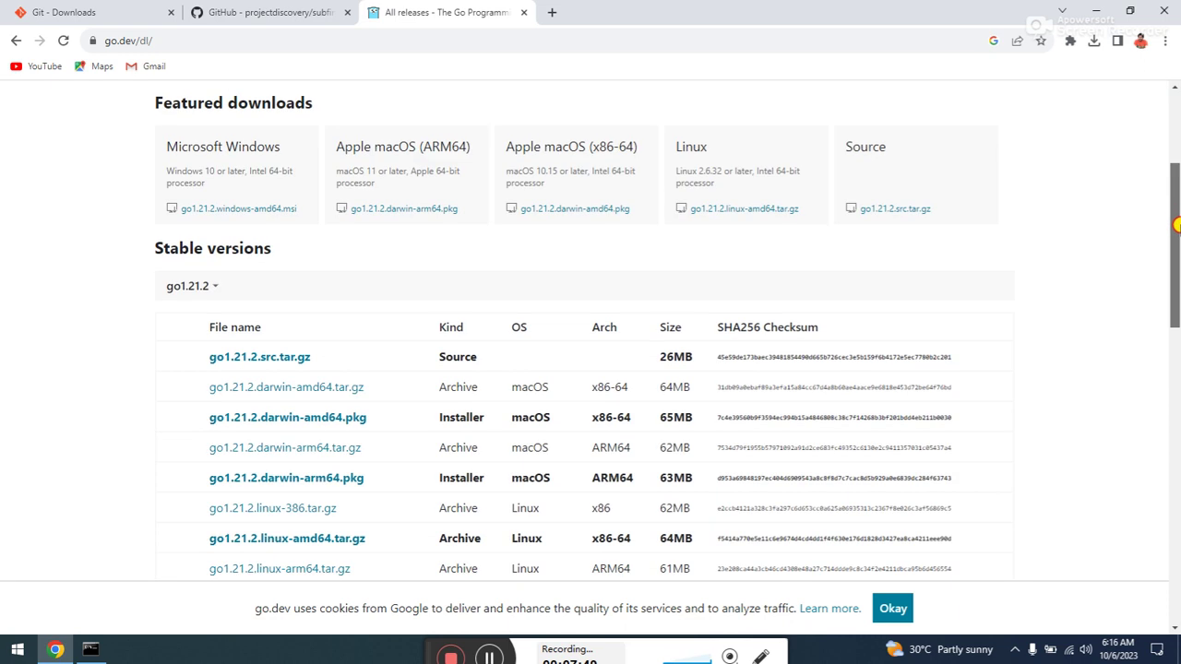
pyautogui.click(290, 357)
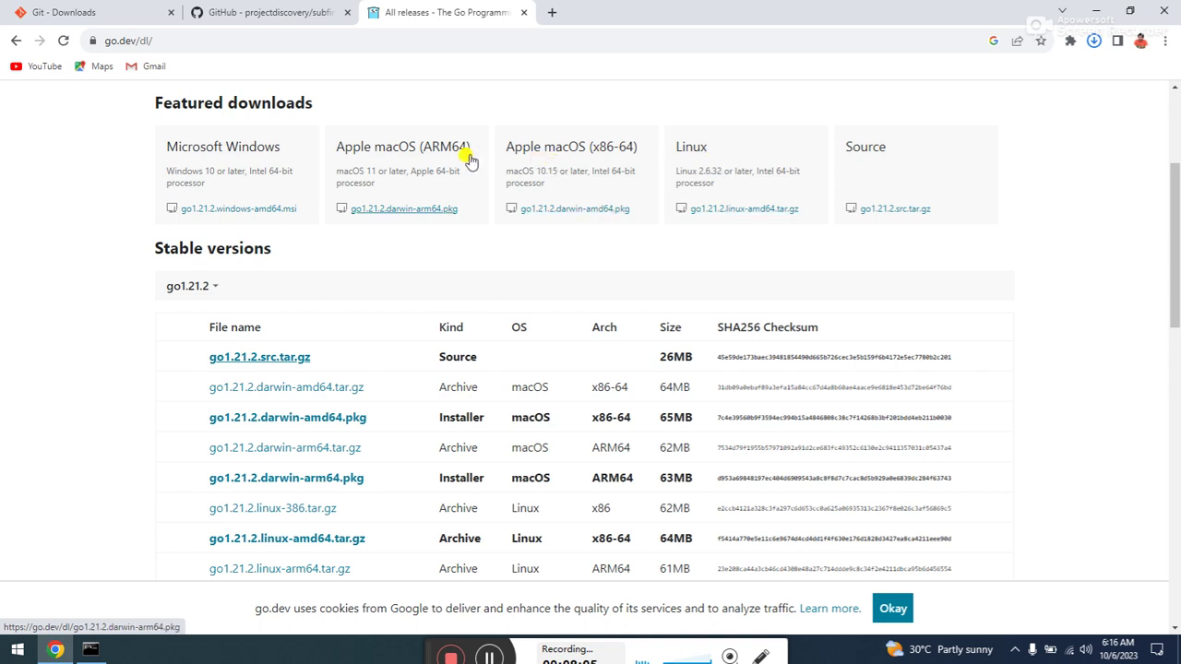
# Step: Download the Microsoft Windows installer go1.21.2.windows-amd64.msi, check its download progress, and minimize Chrome
pyautogui.click(265, 185)
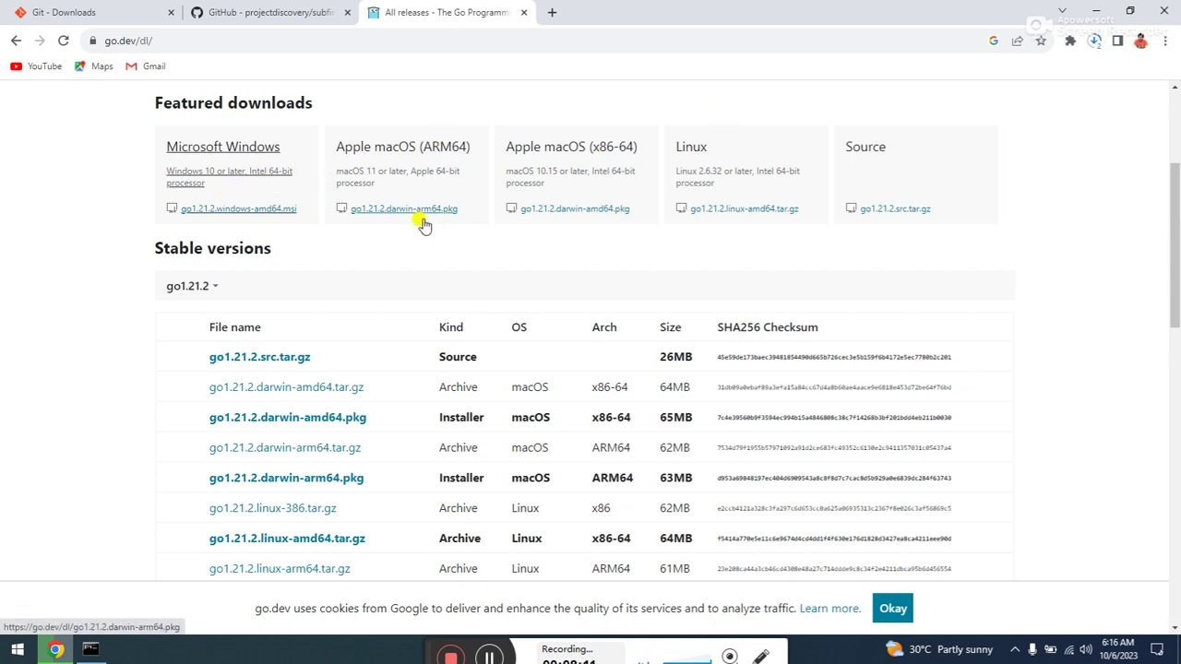
pyautogui.click(1094, 41)
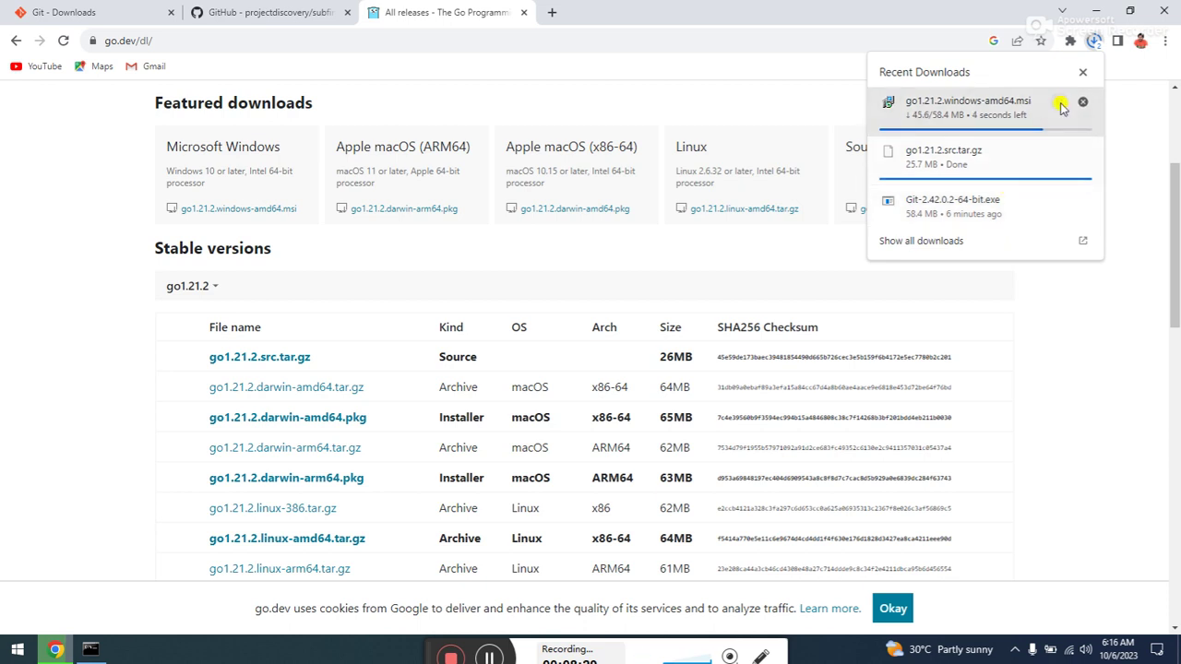
pyautogui.click(1096, 11)
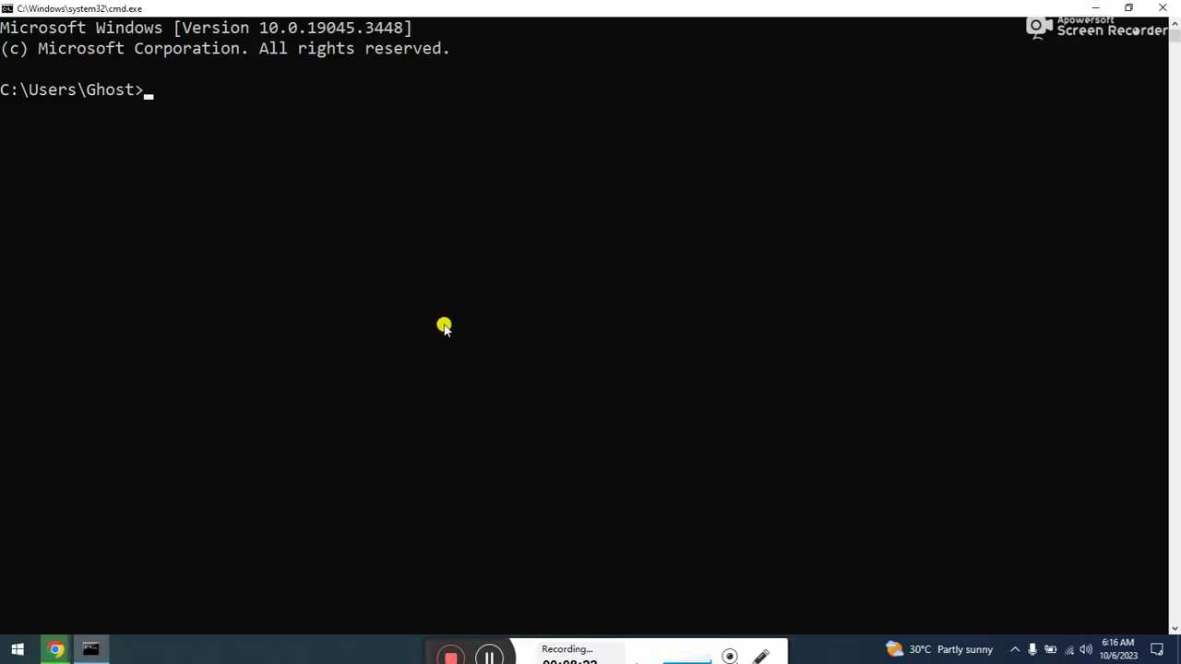
# Step: Open the Downloads folder through Windows search and launch the go1.21.2.windows-amd64 installer
pyautogui.click(21, 650)
pyautogui.write('di')
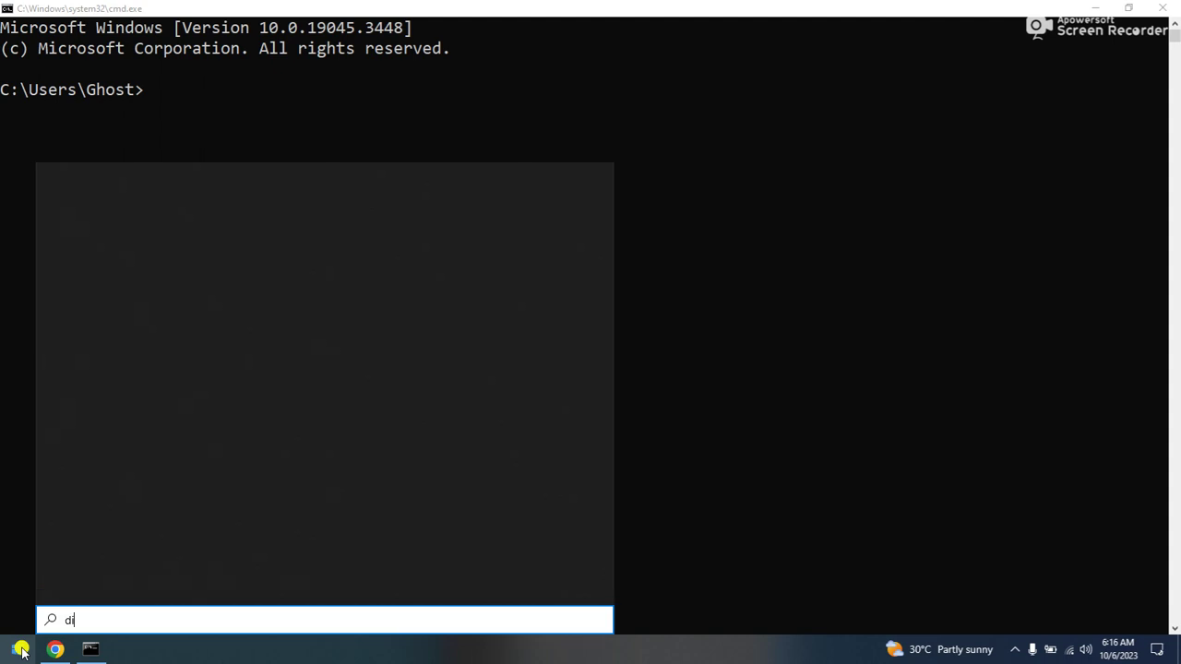
pyautogui.press('BackSpace')
pyautogui.write('ow')
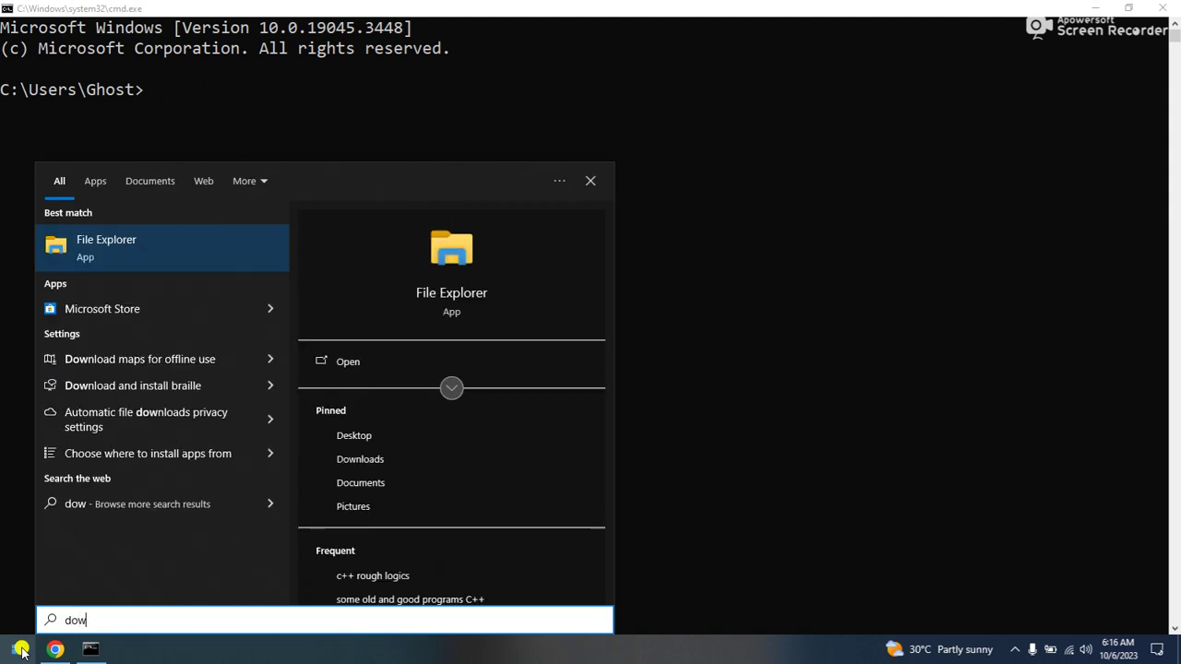
pyautogui.press('Down')
pyautogui.press('Return')
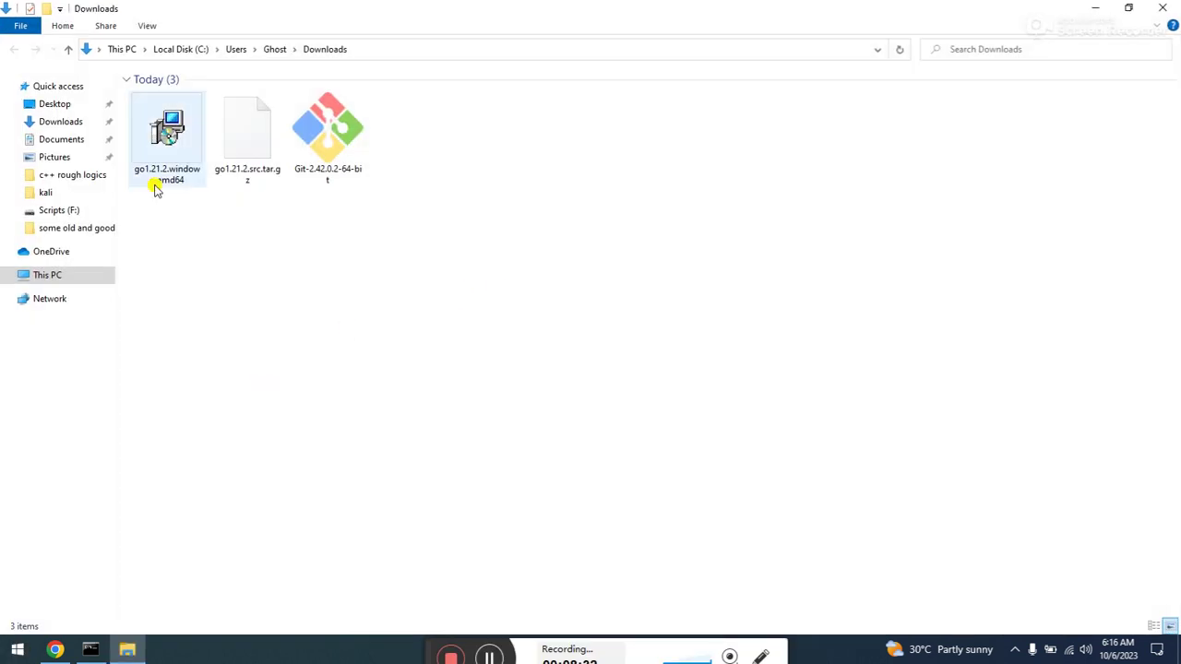
pyautogui.doubleClick(166, 157)
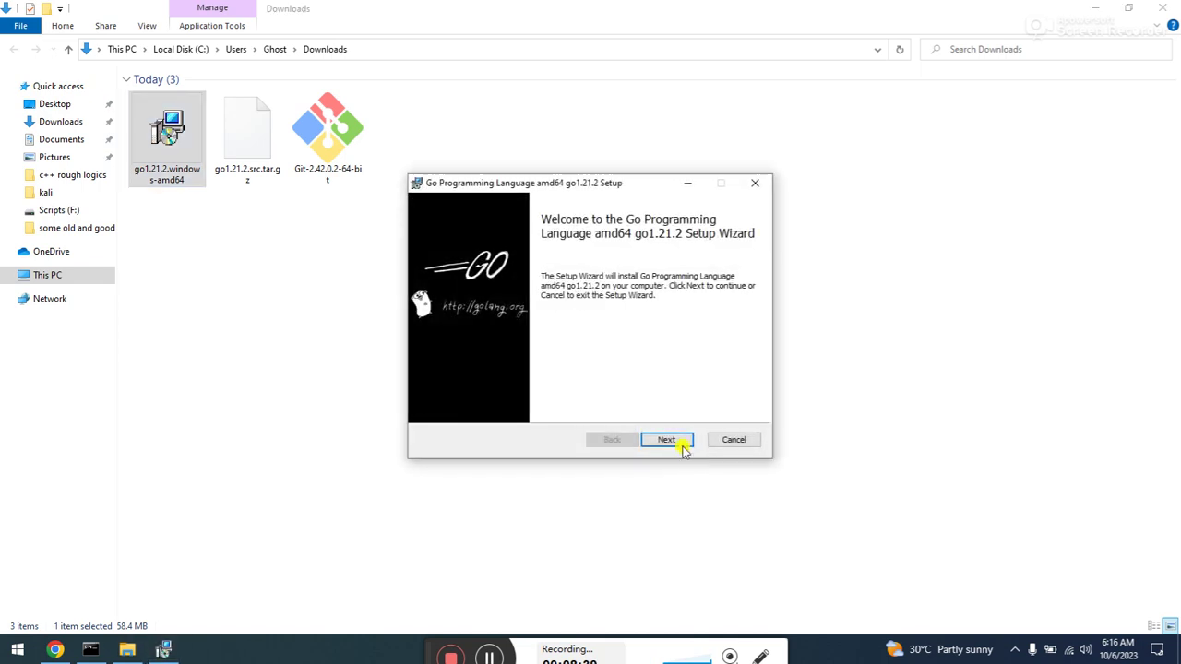
# Step: Go through the Go 1.21.2 setup wizard, keep the destination folder C:\Program Files\Go\, and start the installation
pyautogui.click(677, 443)
pyautogui.click(673, 441)
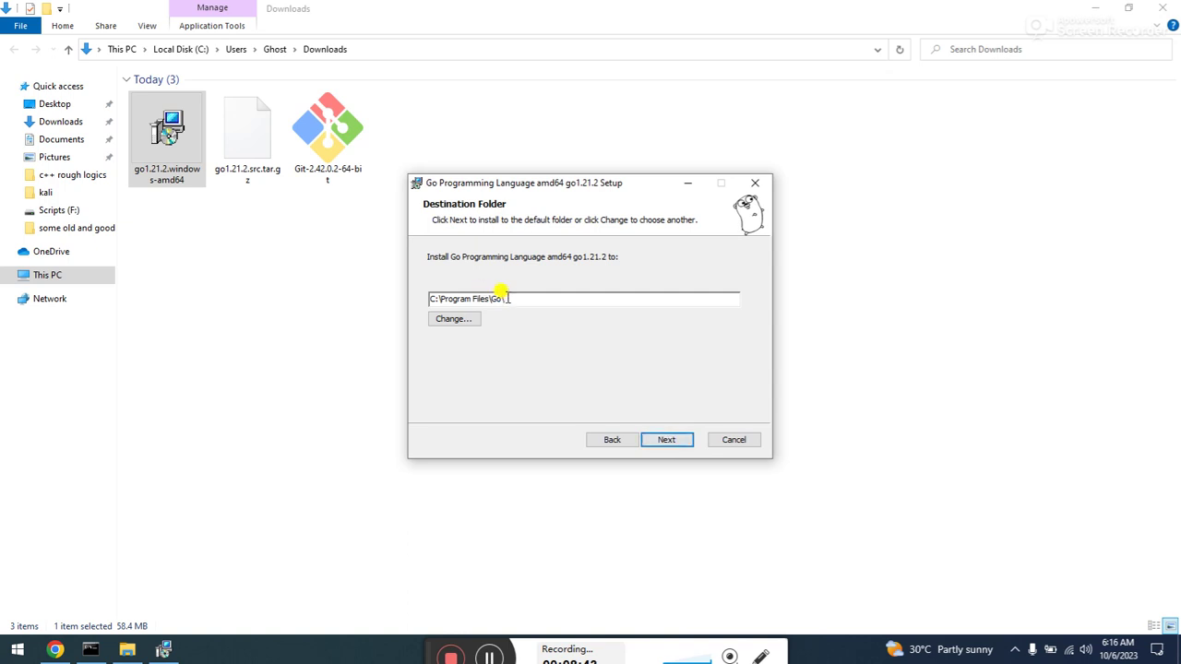
pyautogui.moveTo(507, 298); pyautogui.dragTo(414, 275)
pyautogui.click(688, 444)
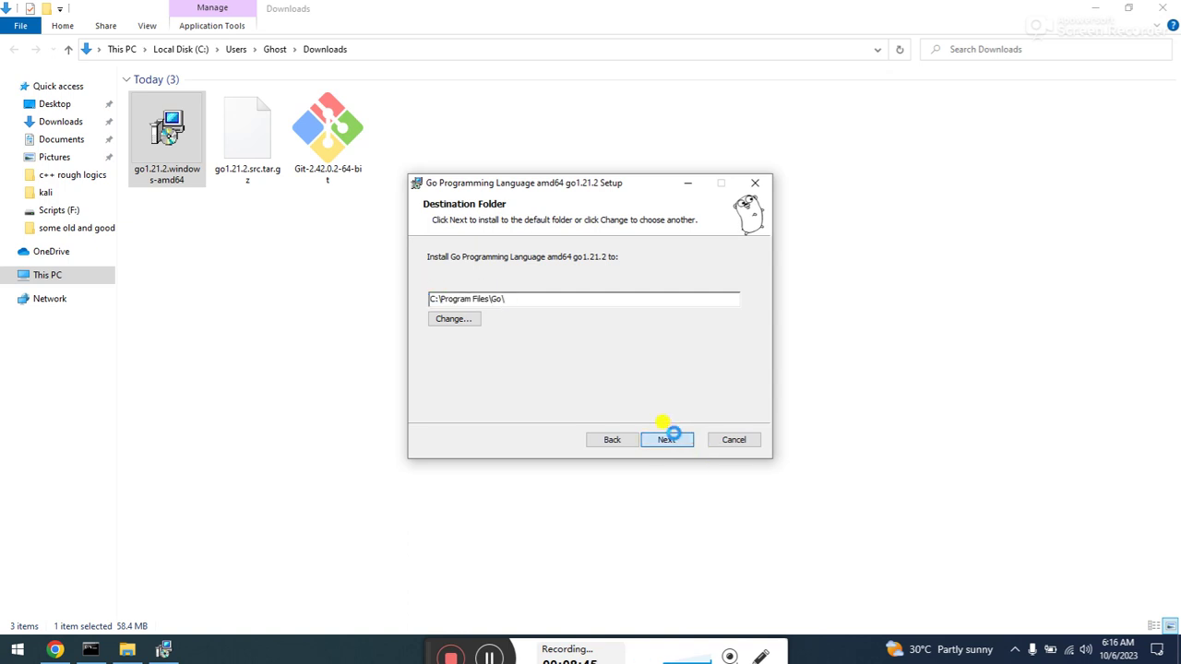
pyautogui.click(674, 440)
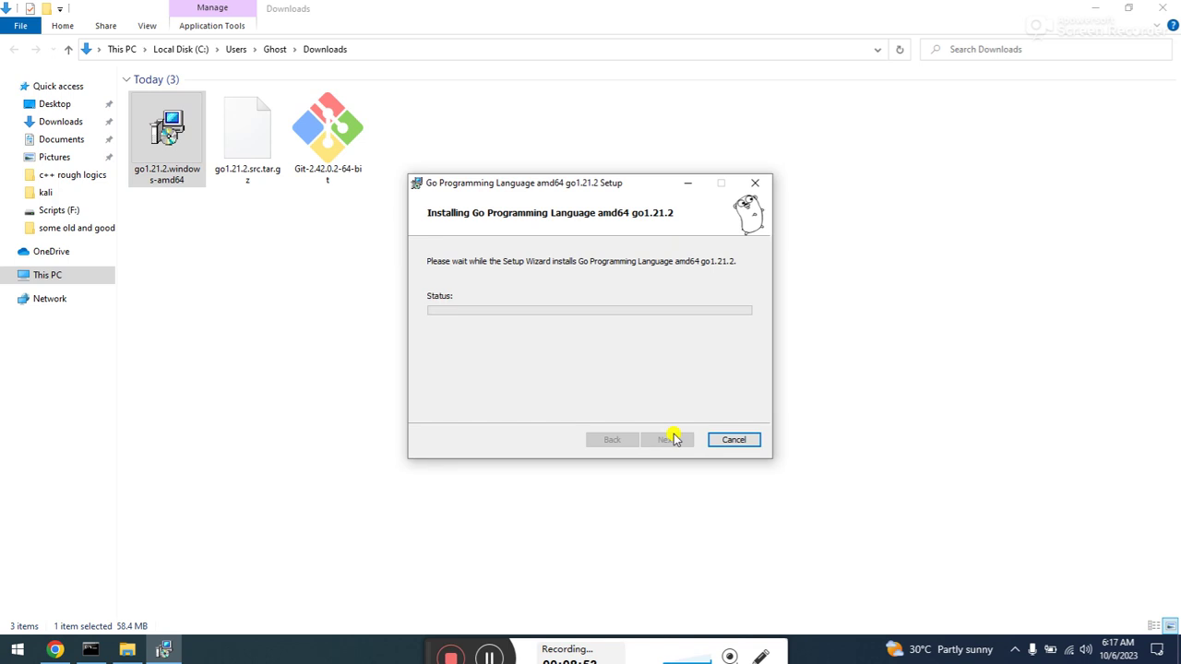
# Step: Close the Go releases browser tab and minimize the other open windows, leaving the Go installer in view
pyautogui.click(56, 649)
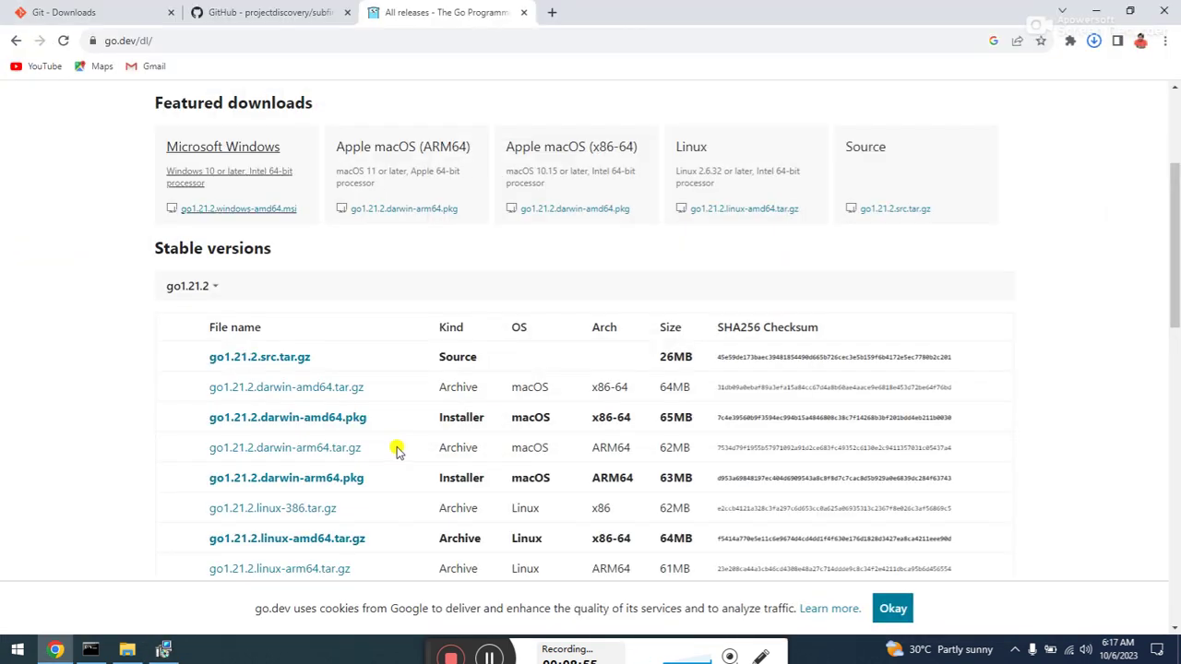
pyautogui.click(521, 13)
pyautogui.click(95, 650)
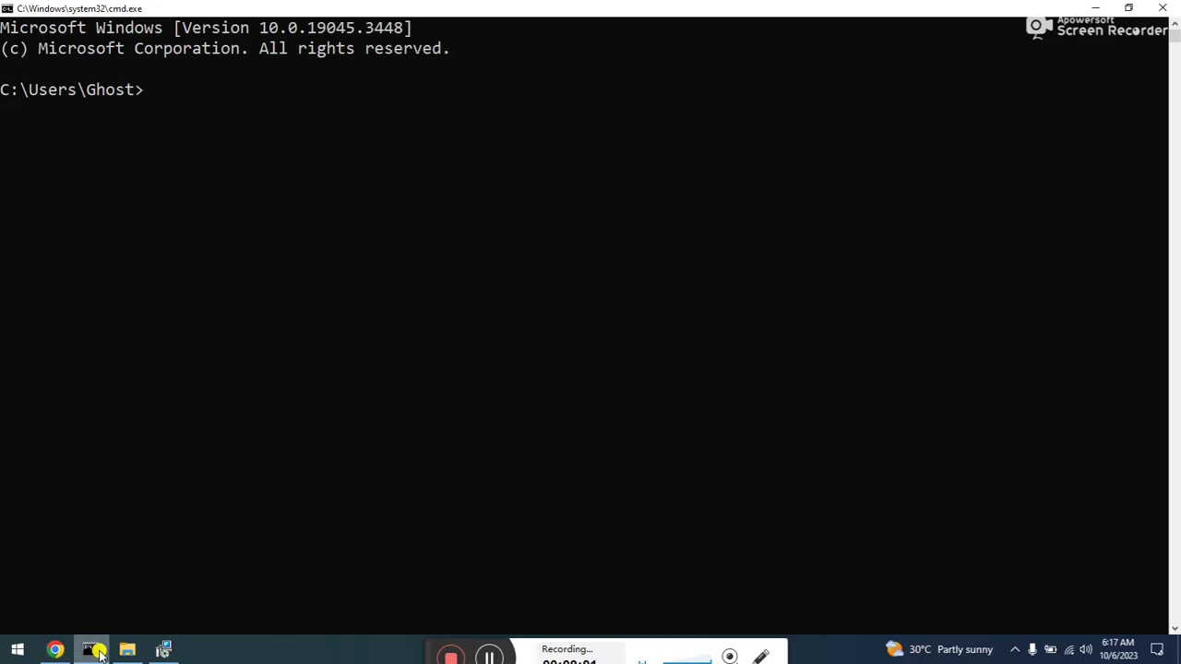
pyautogui.click(164, 647)
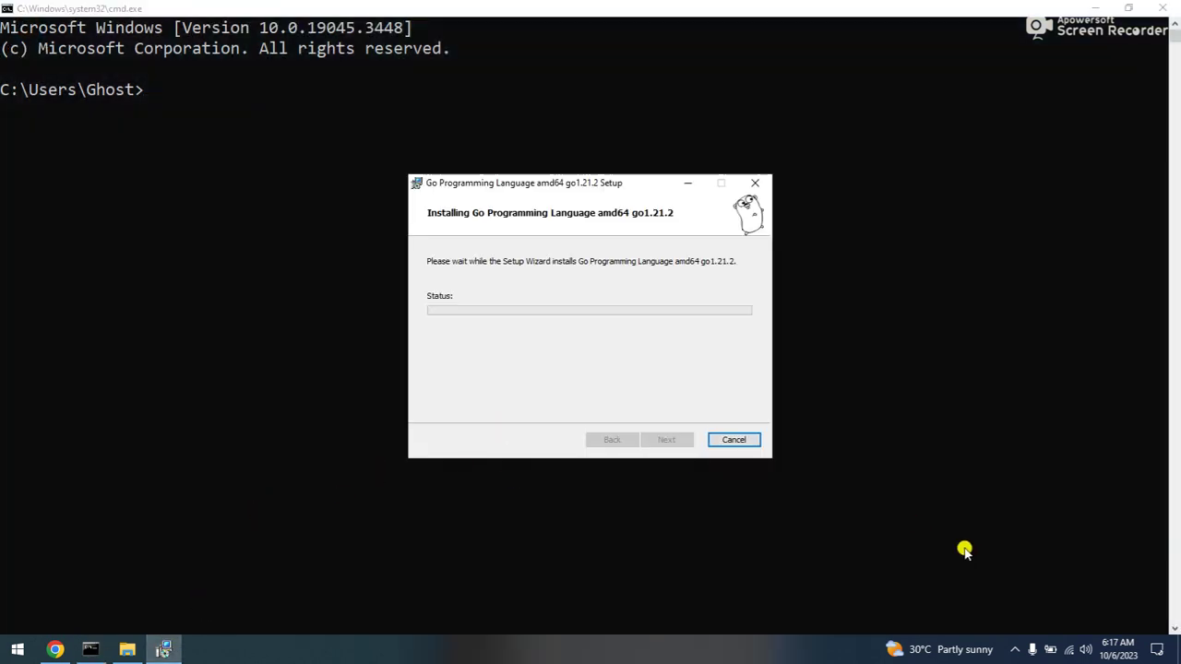
pyautogui.click(1095, 7)
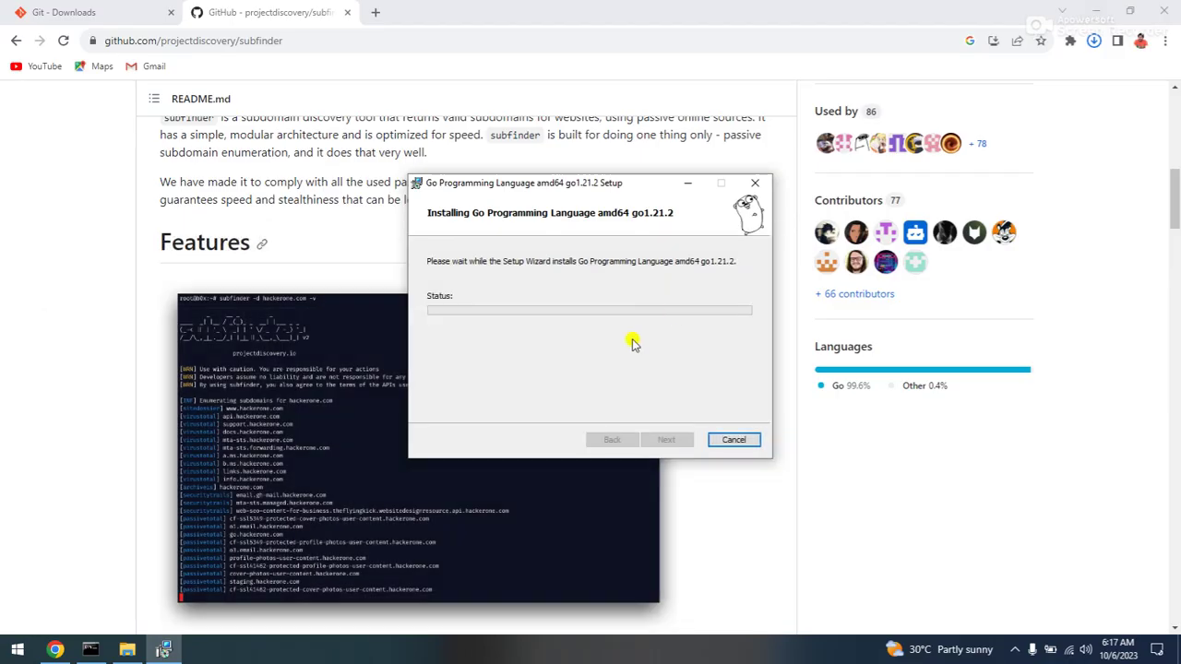
pyautogui.click(1094, 9)
pyautogui.click(1092, 6)
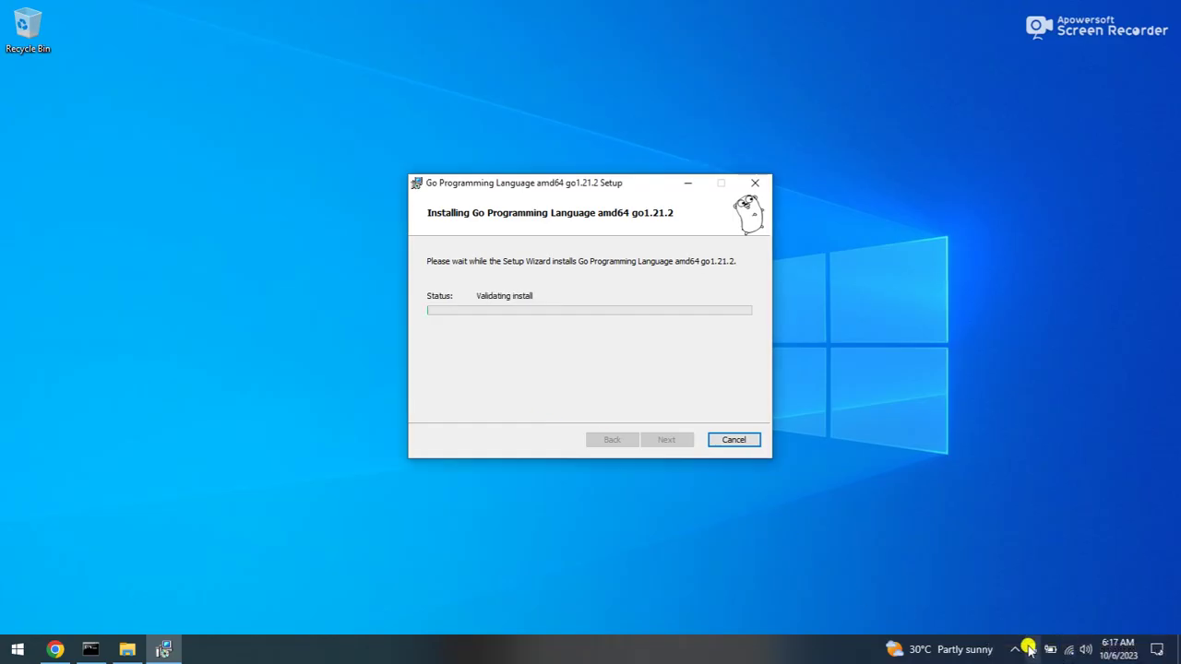
pyautogui.click(1019, 649)
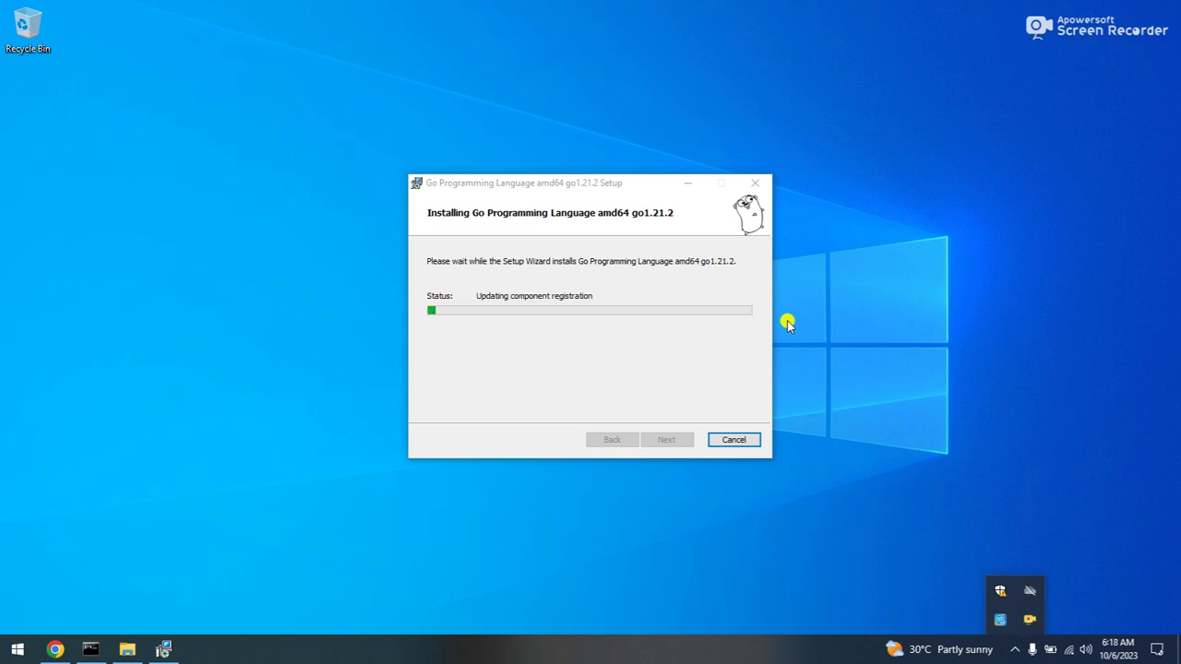
pyautogui.rightClick(1038, 620)
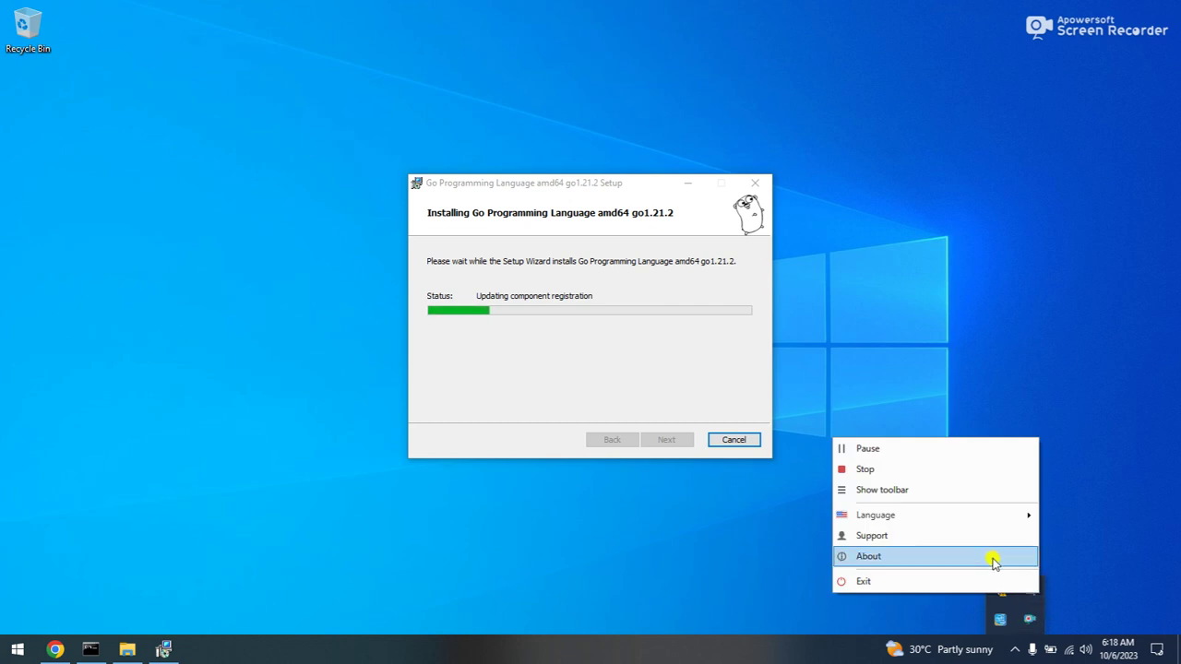
# Step: Wait for the Go 1.21.2 installation to complete and finish the setup wizard
pyautogui.click(847, 449)
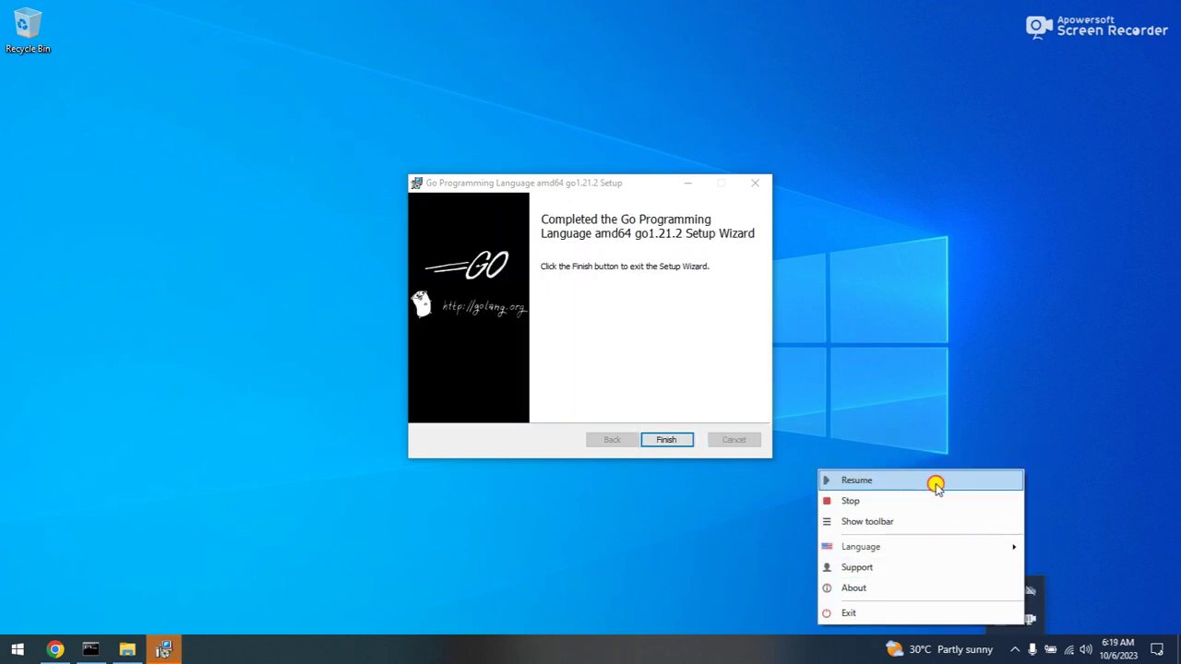
pyautogui.click(935, 481)
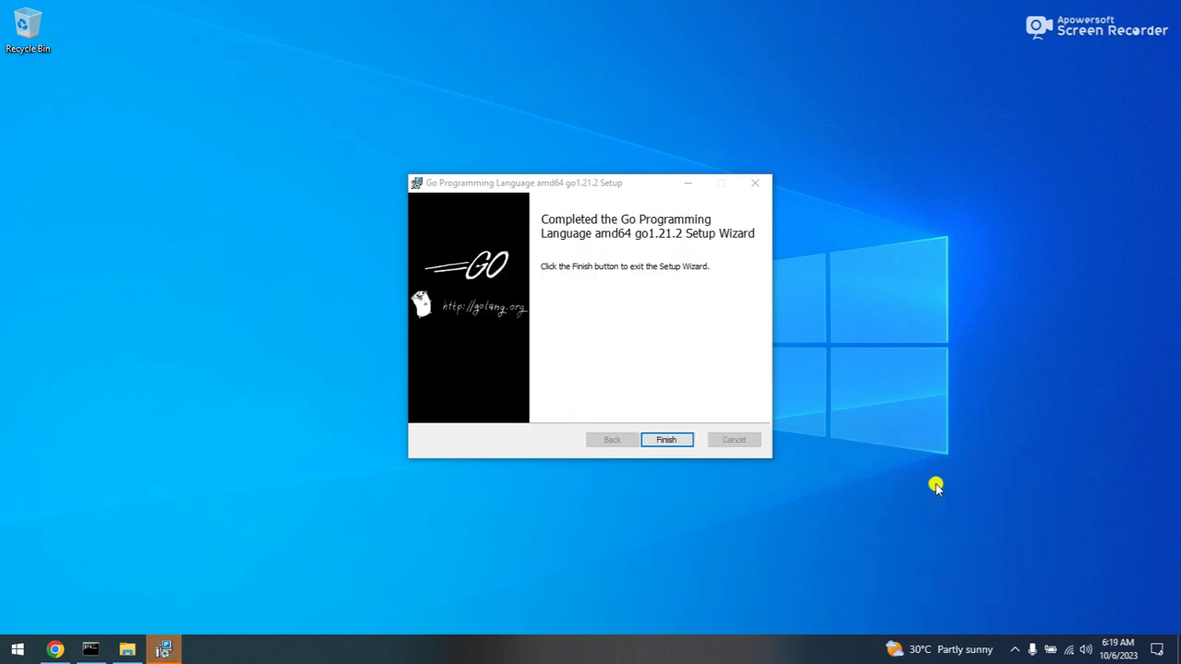
pyautogui.click(673, 440)
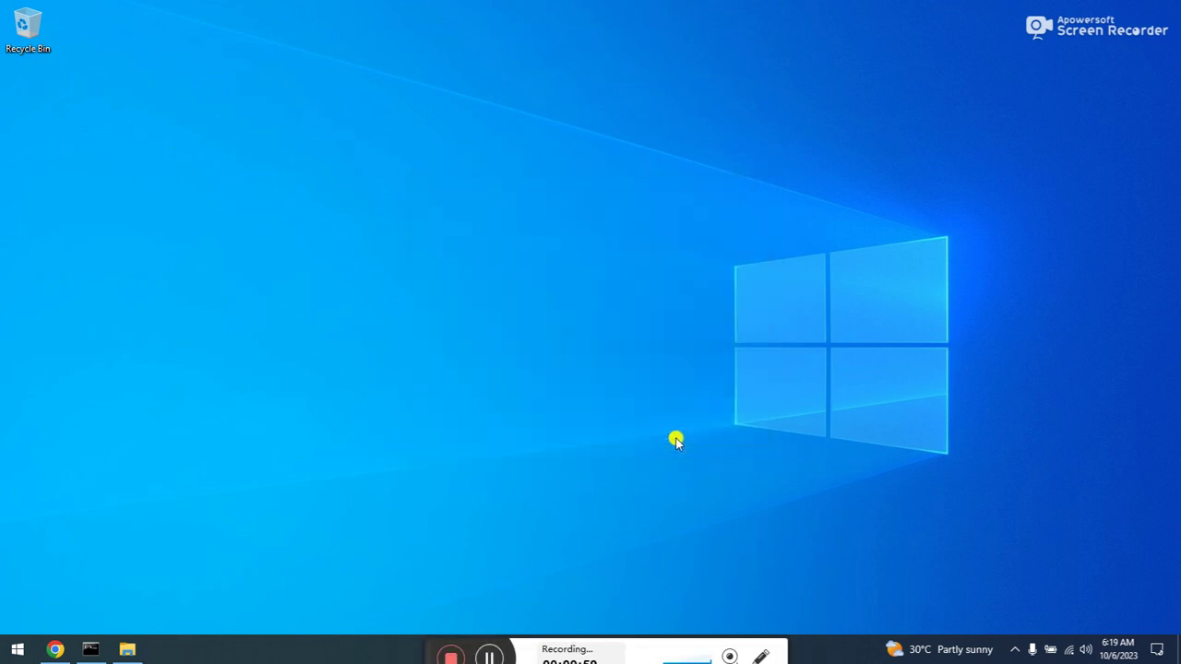
# Step: Run go -v in the already open Command Prompt to check Go, and close that window
pyautogui.click(92, 643)
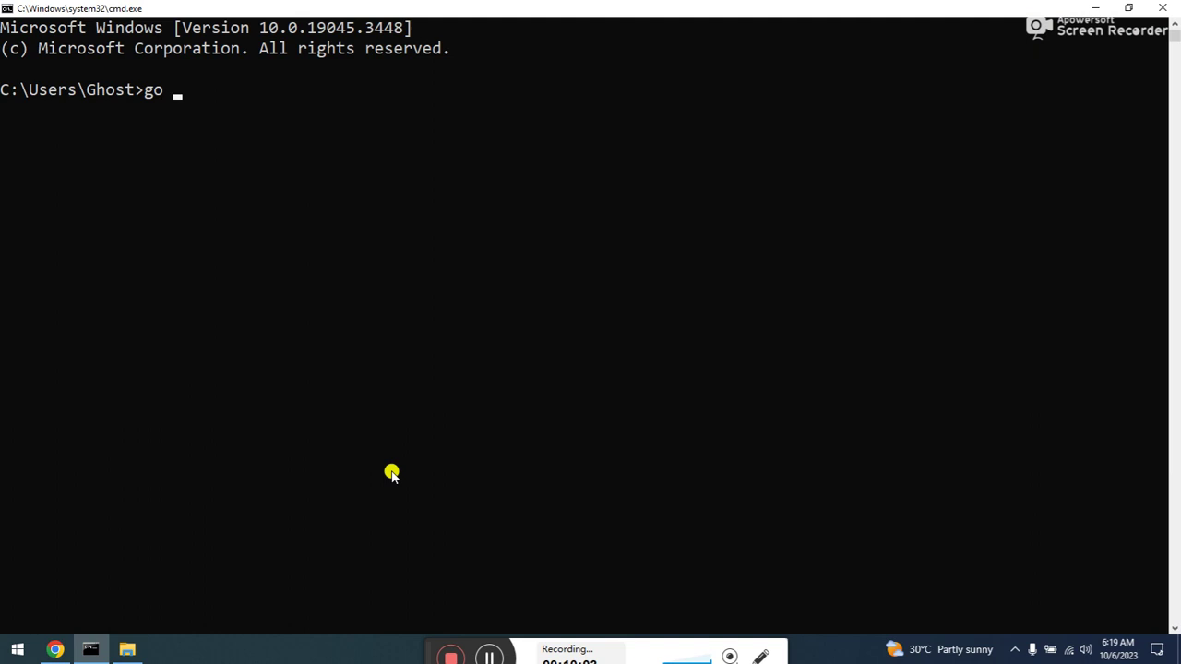
pyautogui.write('go -v')
pyautogui.press('Return')
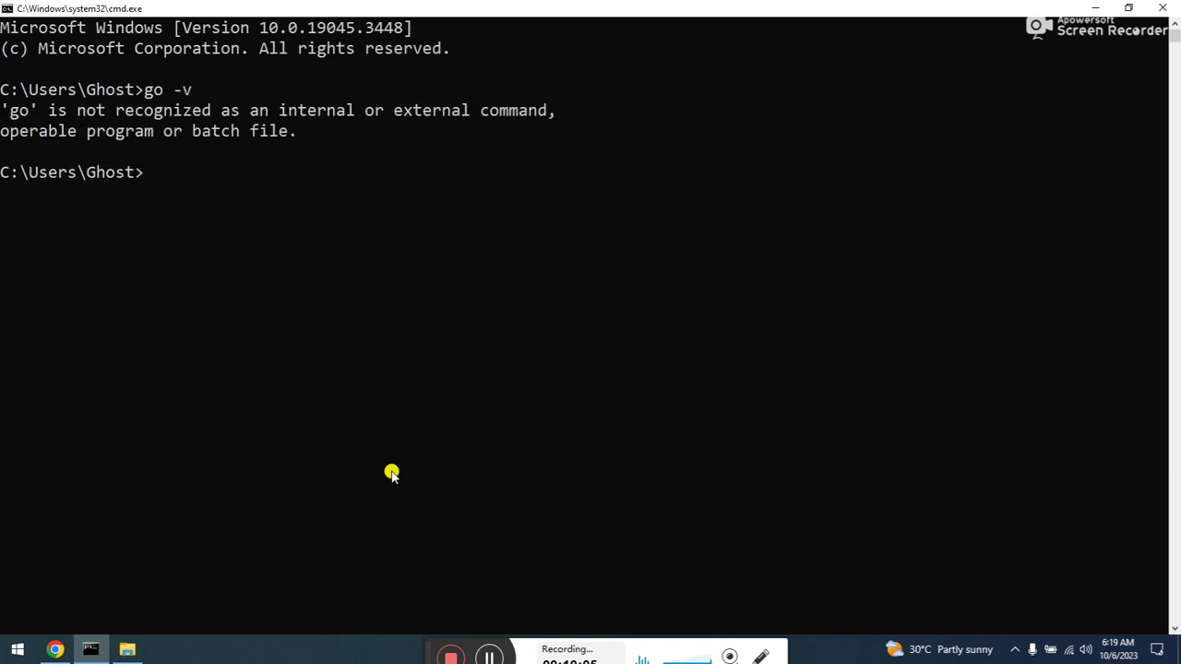
pyautogui.click(1163, 9)
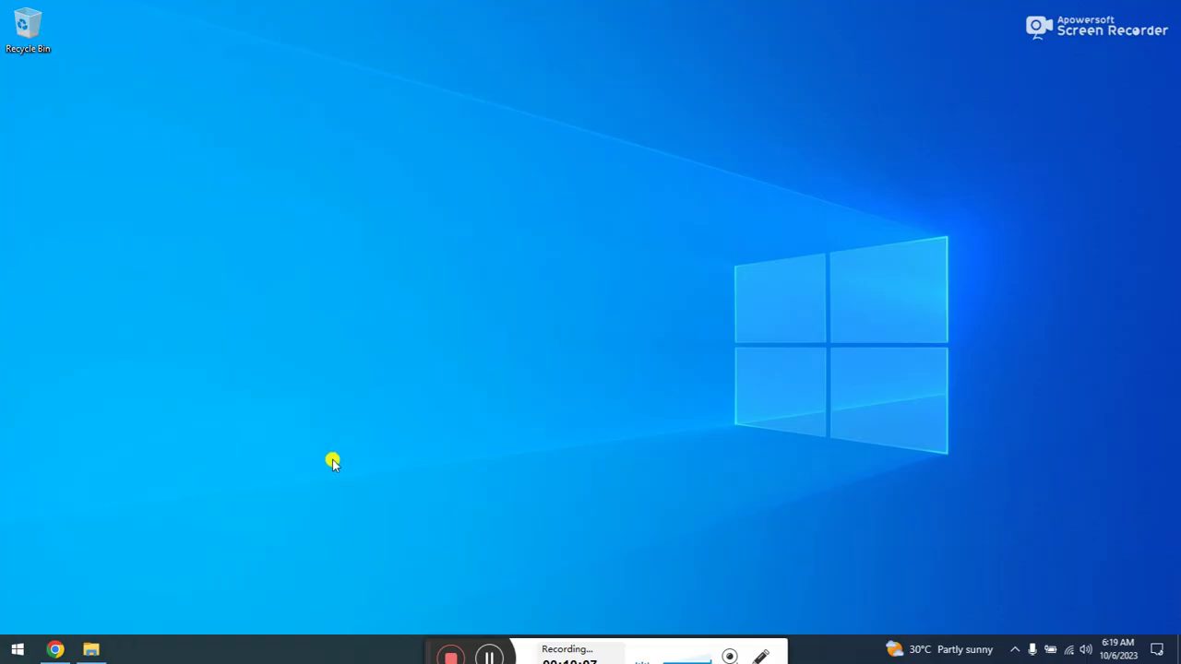
# Step: Open a new maximized Command Prompt, run go to check the installation, review its help output, and clear the screen
pyautogui.press('super+r')
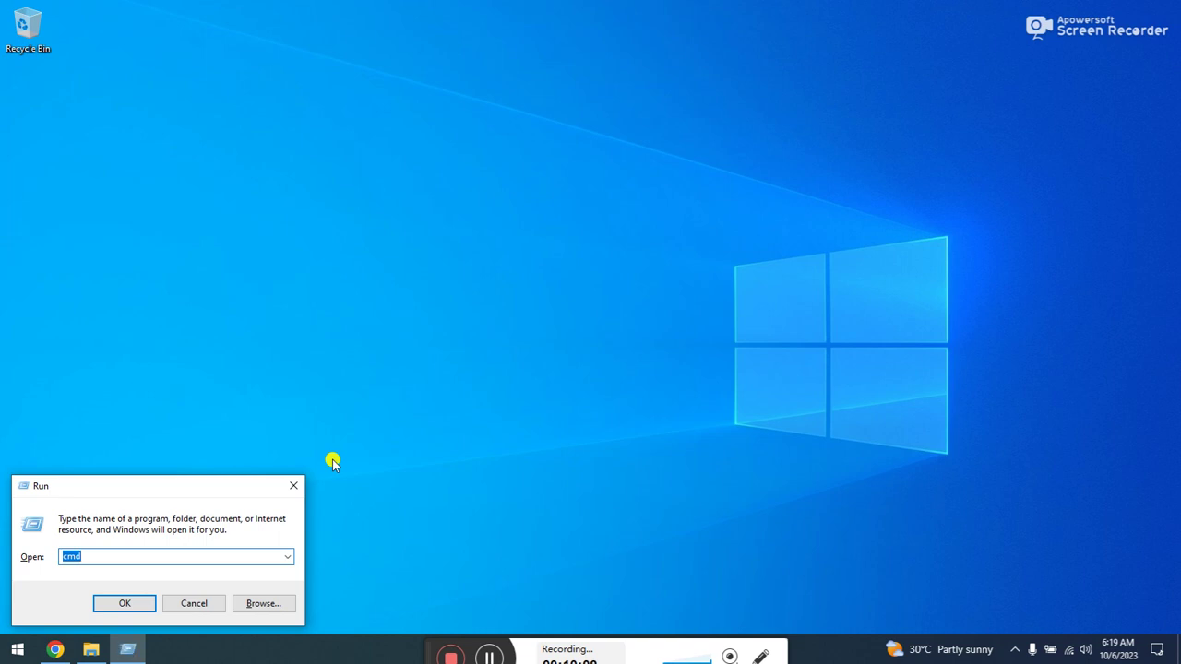
pyautogui.press('Return')
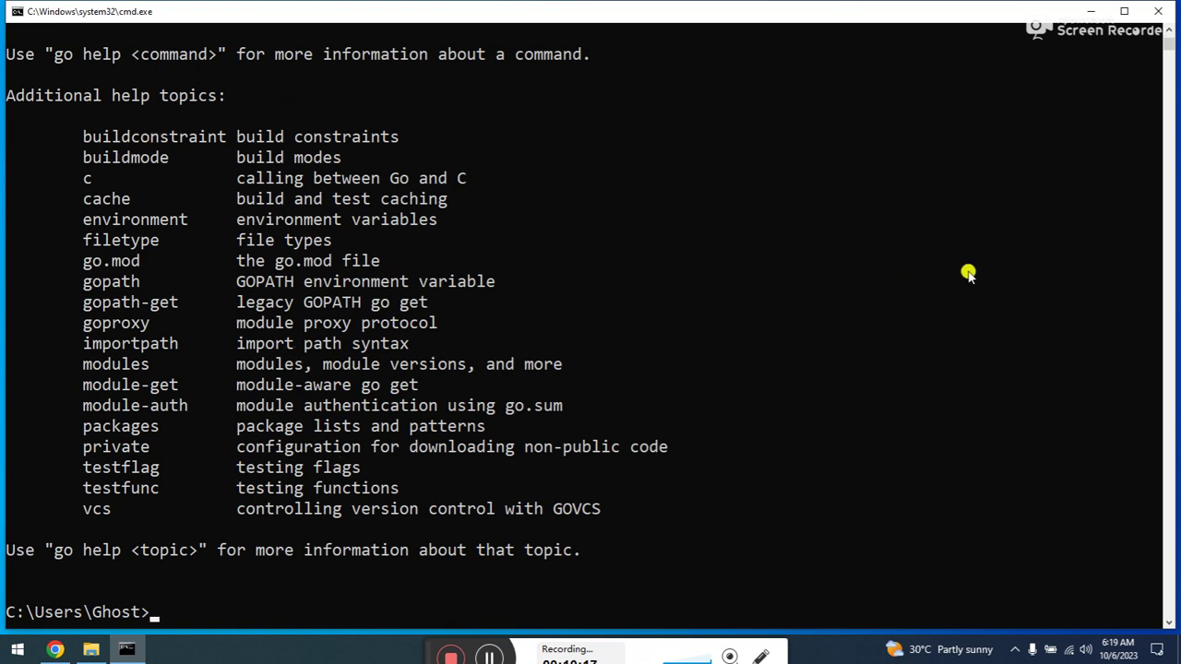
pyautogui.click(1130, 11)
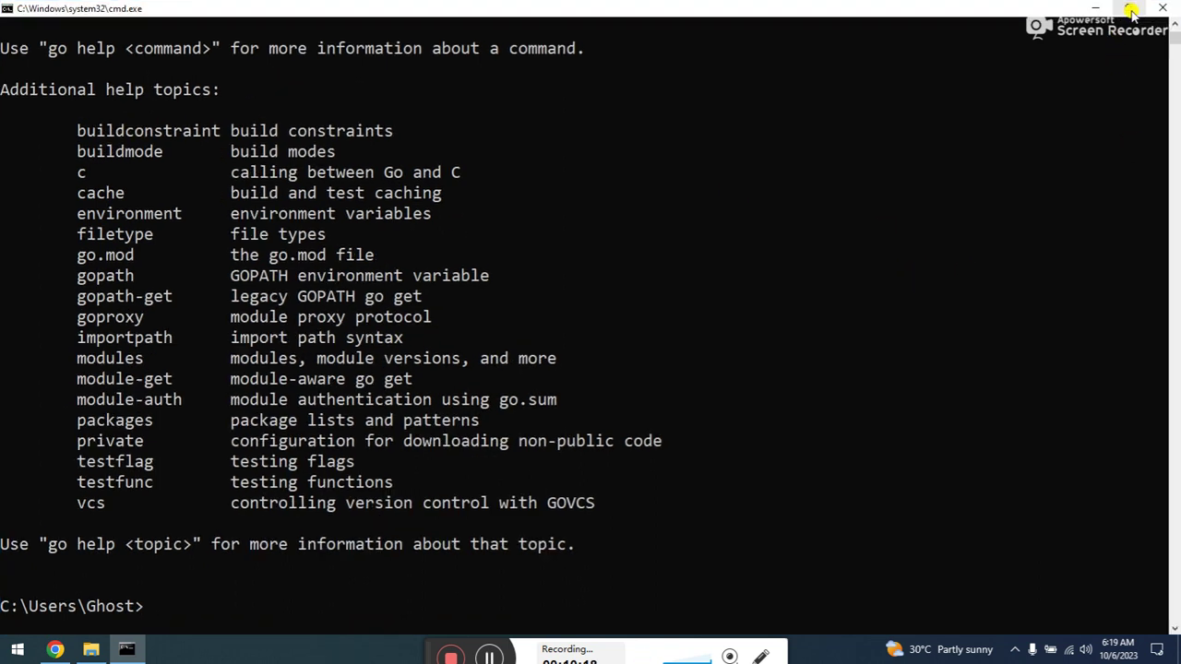
pyautogui.click(1174, 35)
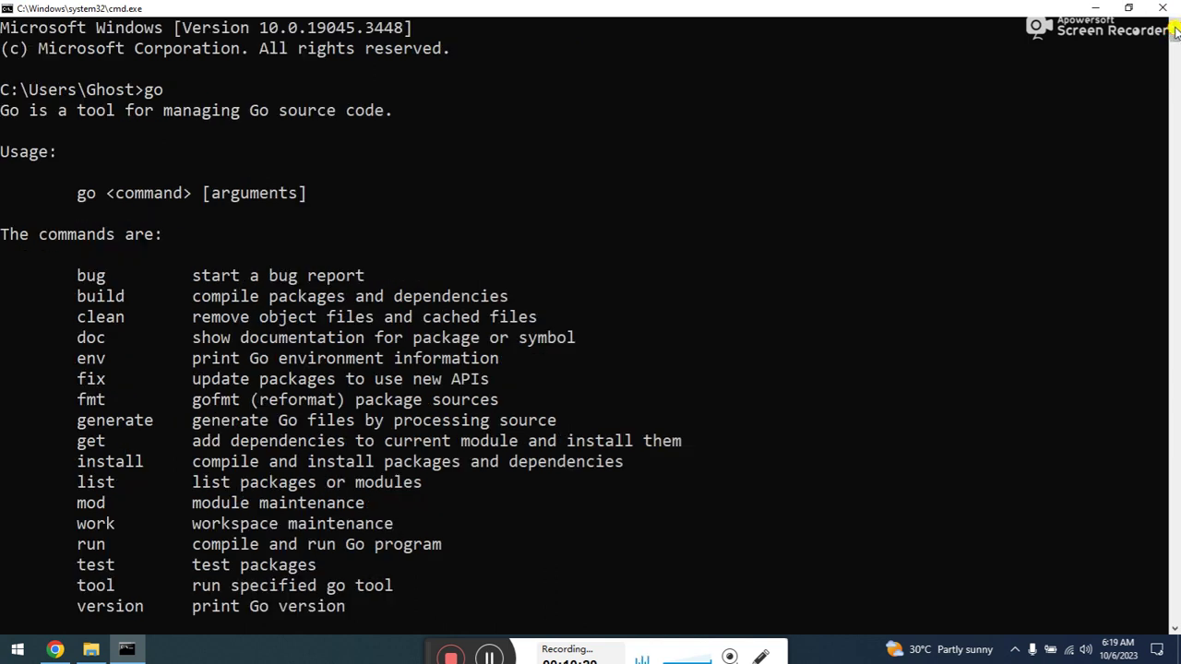
pyautogui.write('cls')
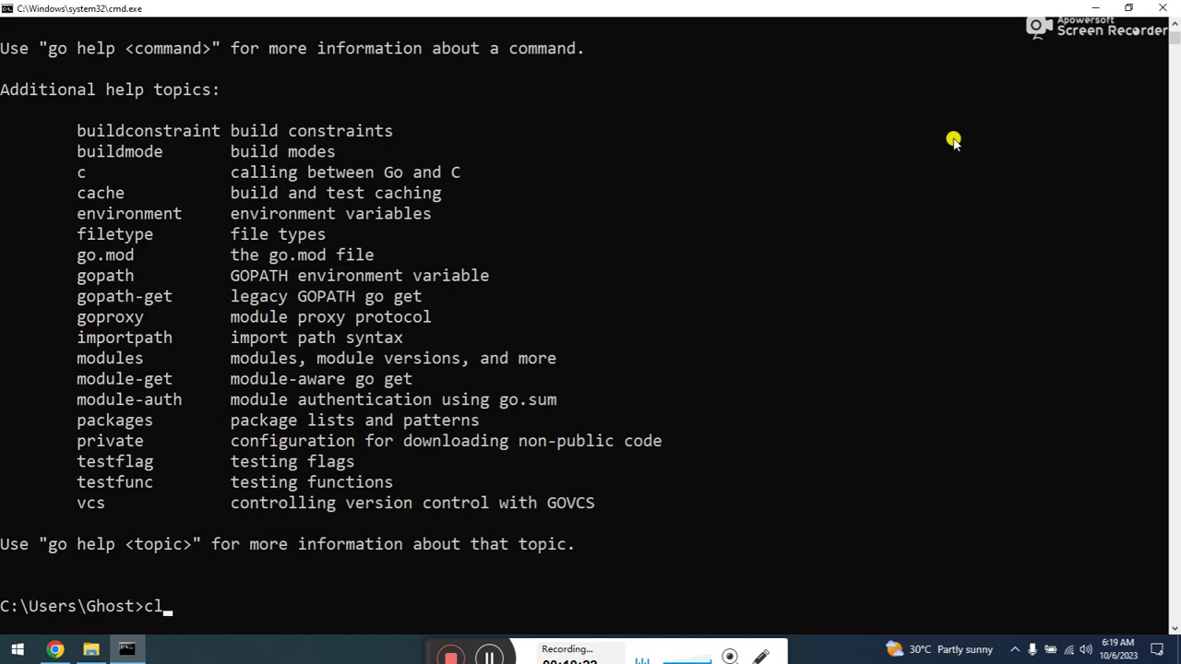
pyautogui.press('Return')
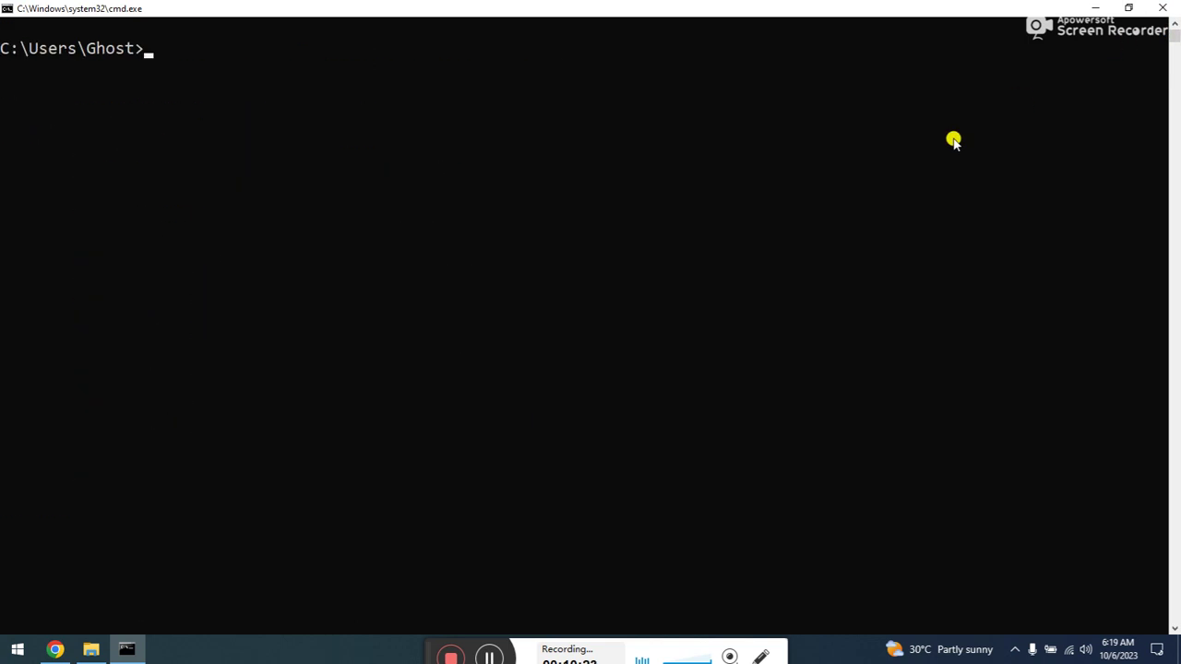
# Step: Switch to Chrome and copy the HTTPS clone URL of the projectdiscovery/subfinder repository
pyautogui.click(56, 649)
pyautogui.moveTo(1174, 217); pyautogui.dragTo(1175, 132)
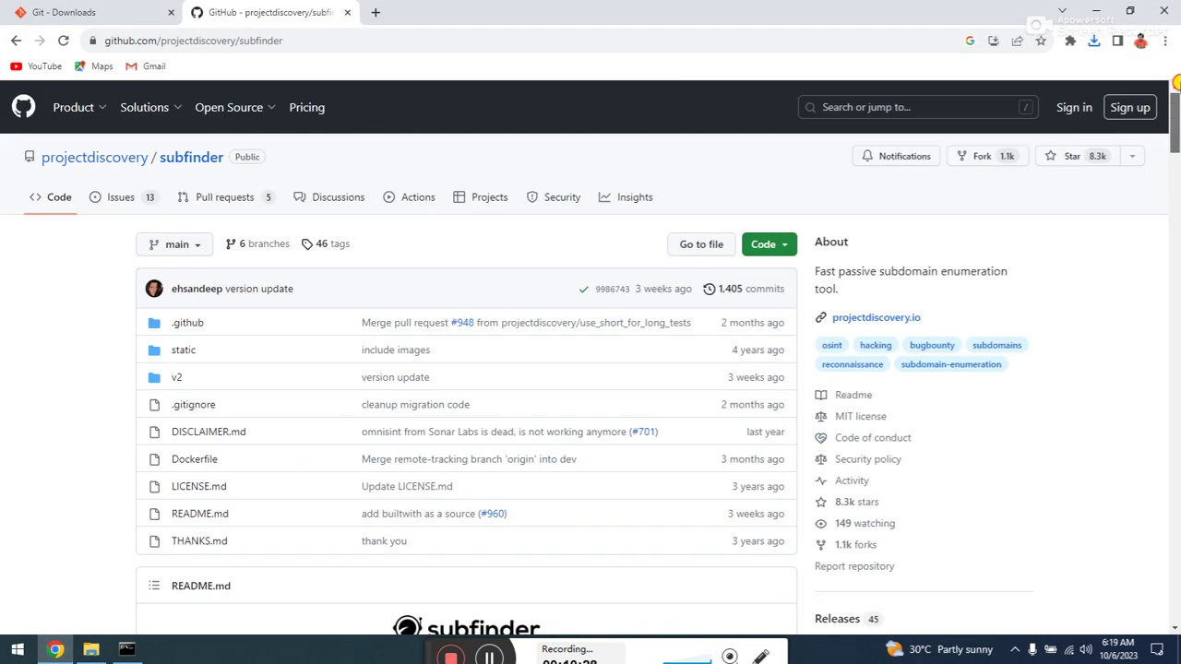
pyautogui.click(785, 246)
pyautogui.click(765, 380)
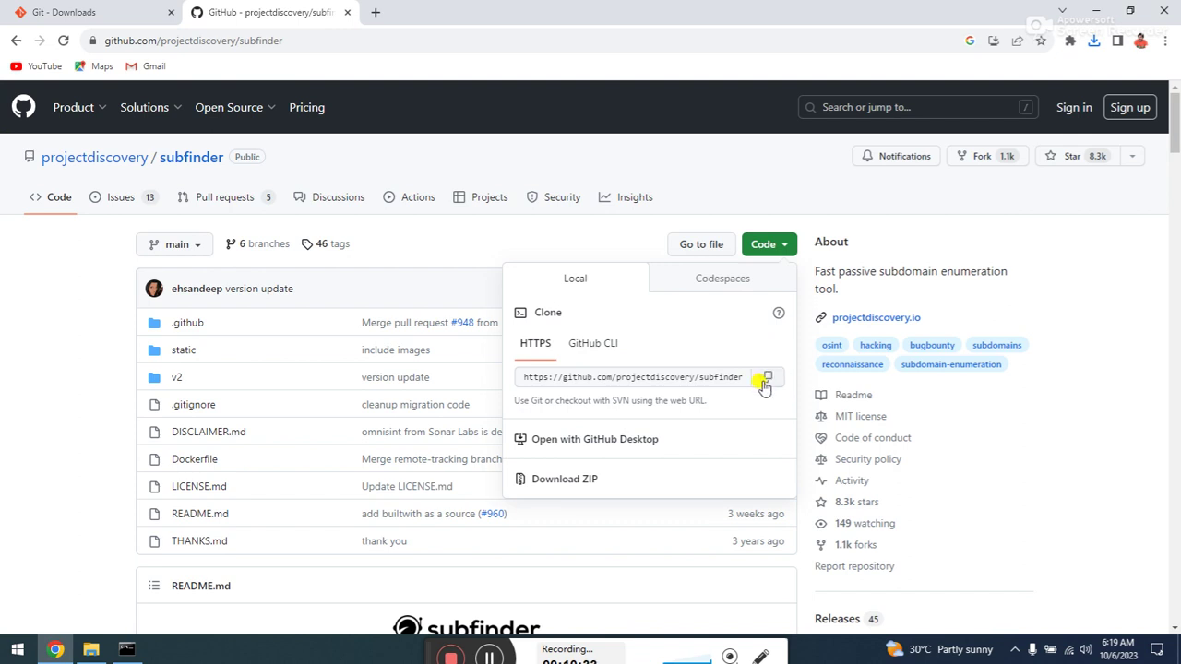
# Step: Close the current Command Prompt and open a new one from File Explorer in the Scripts (F:) drive
pyautogui.click(127, 652)
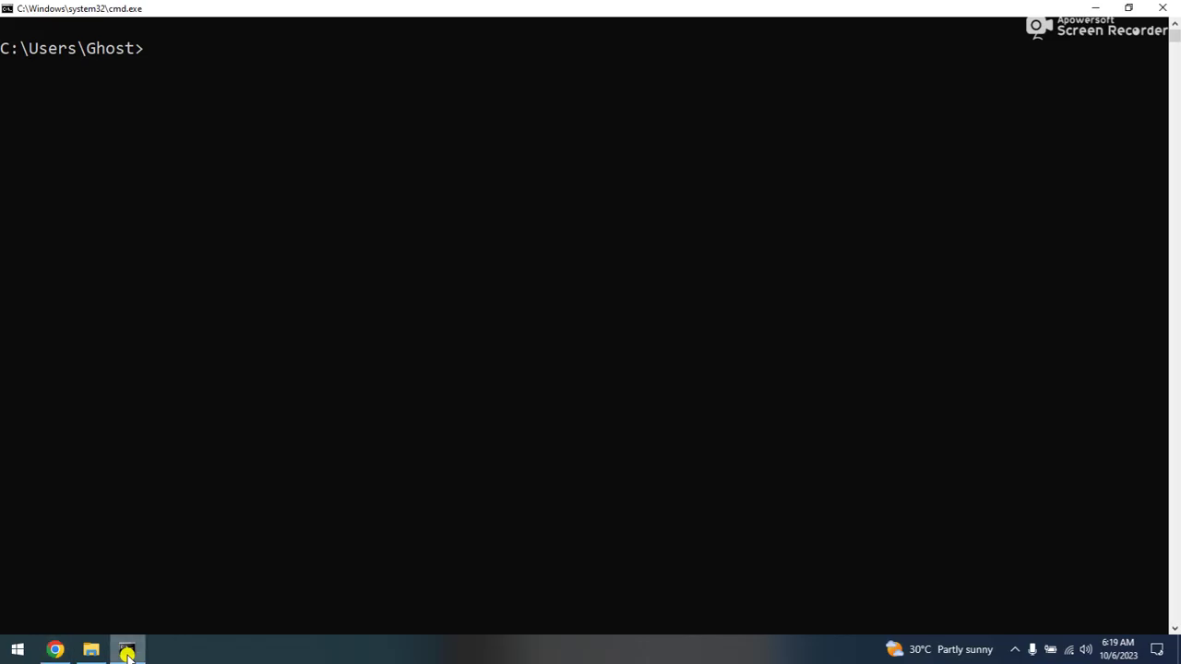
pyautogui.click(1162, 8)
pyautogui.click(96, 651)
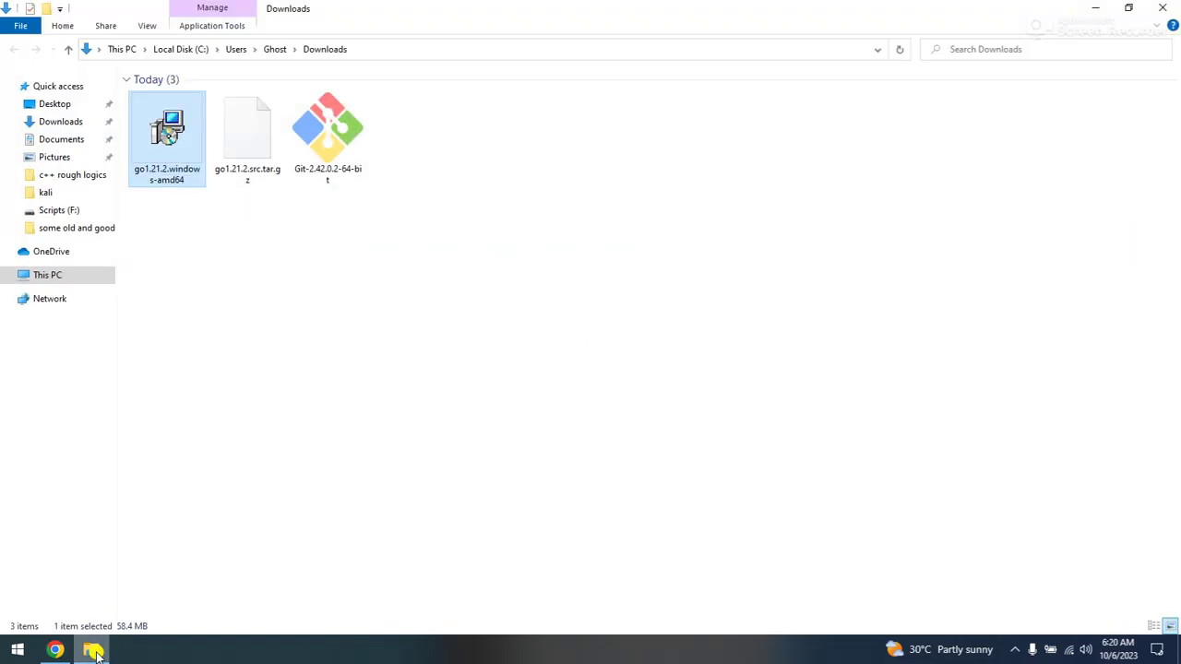
pyautogui.click(51, 276)
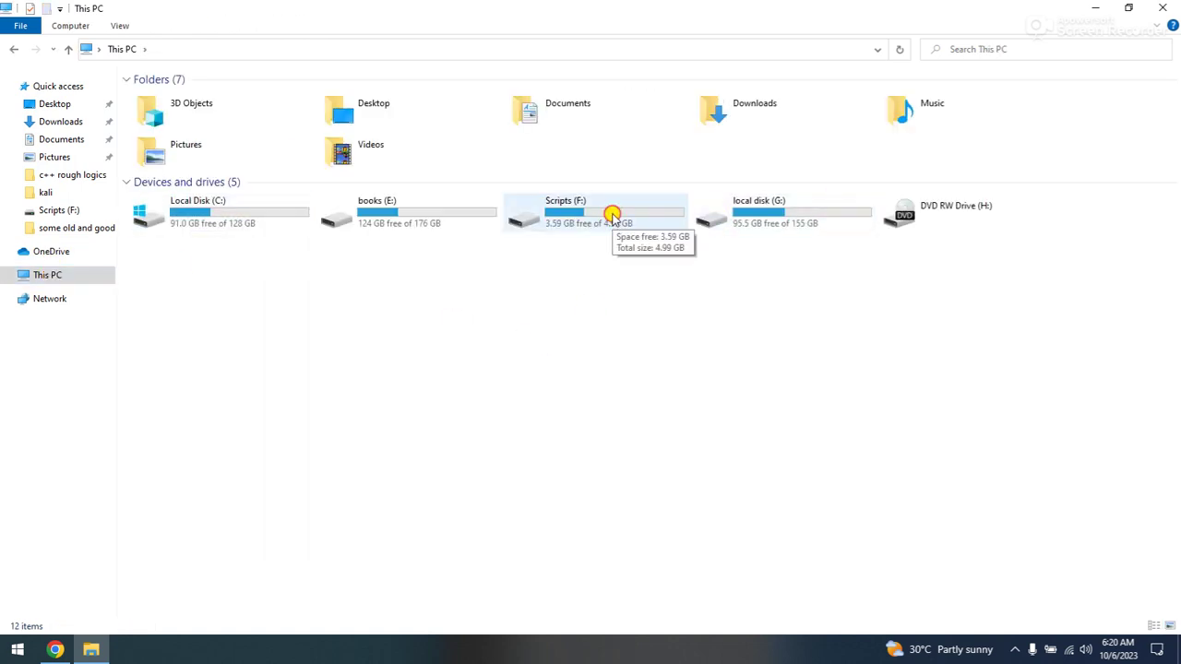
pyautogui.doubleClick(612, 217)
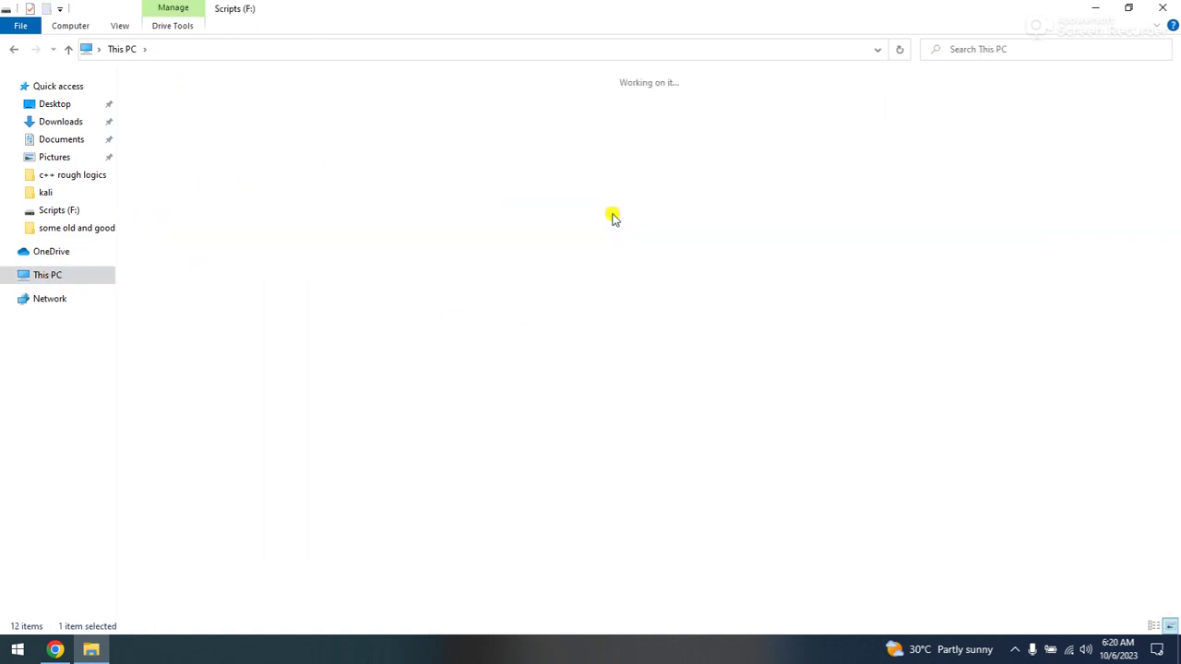
pyautogui.click(405, 48)
pyautogui.write('cmd')
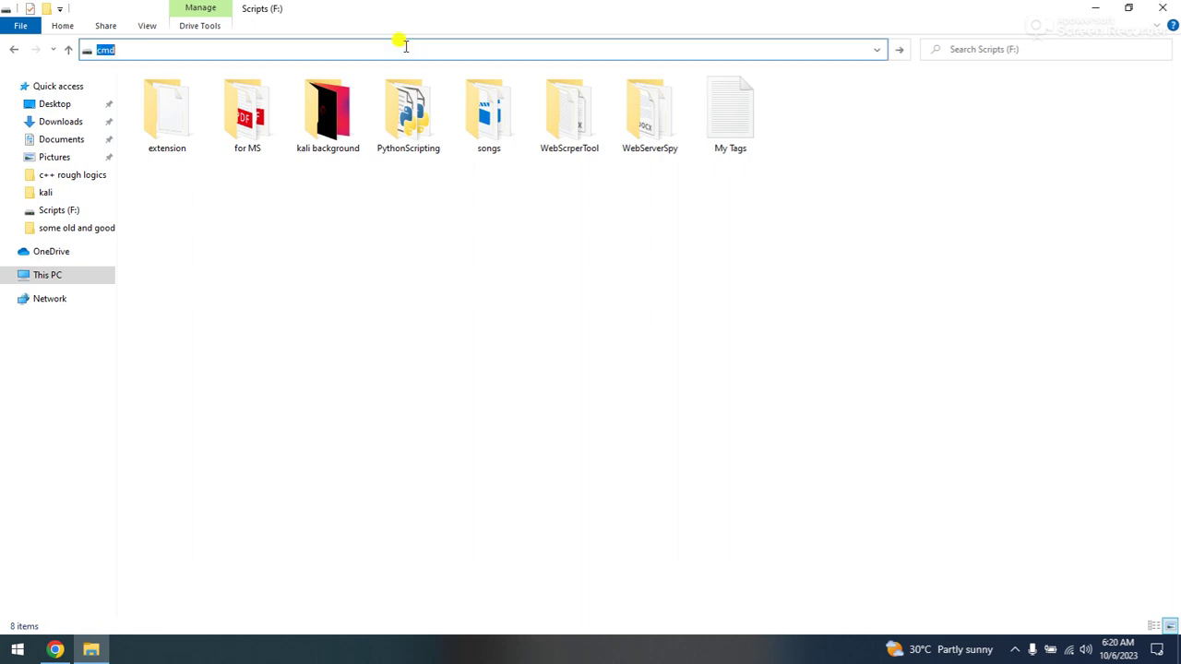
pyautogui.press('Return')
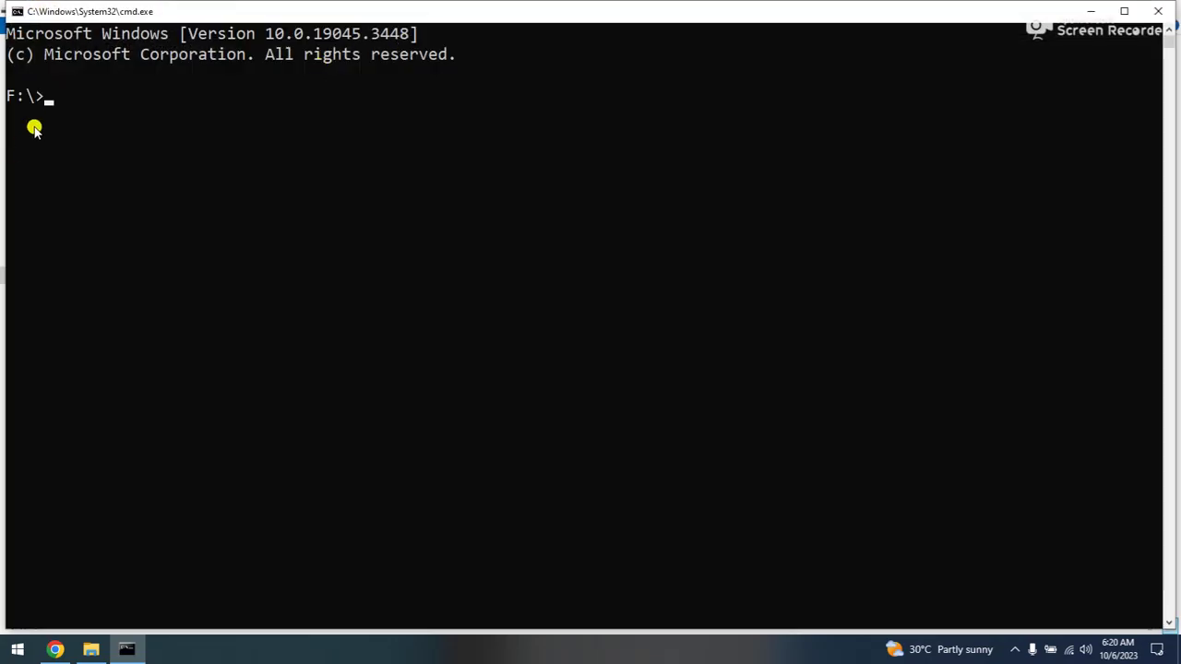
pyautogui.moveTo(238, 19); pyautogui.dragTo(285, 194)
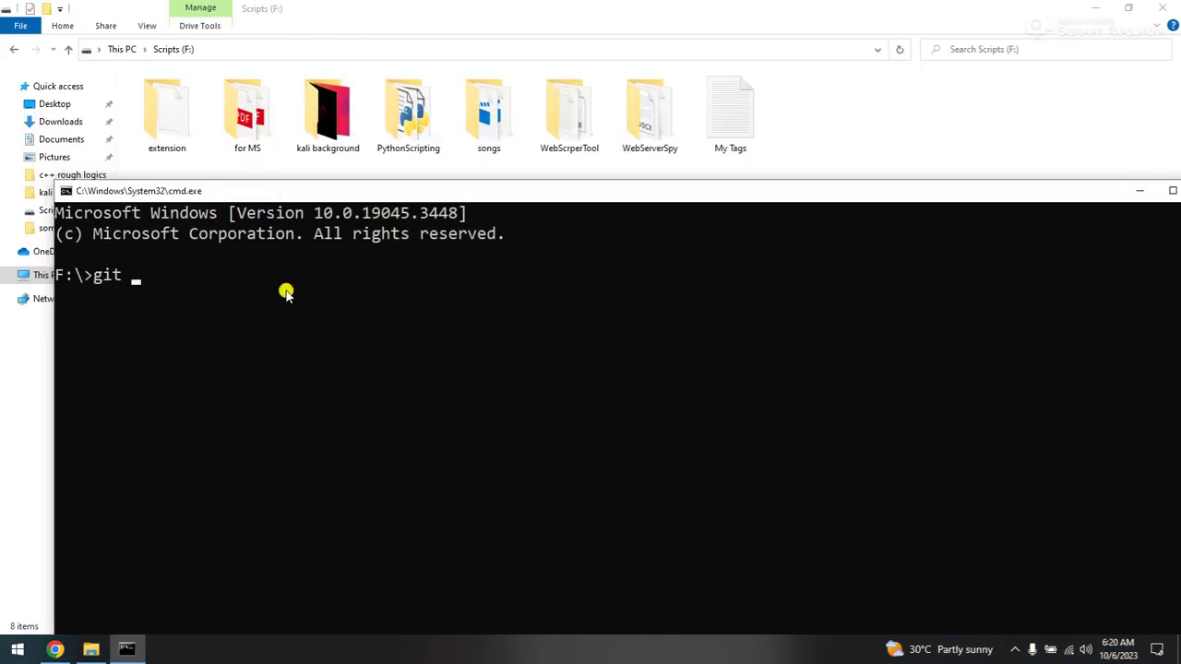
pyautogui.write('git clone')
pyautogui.hotkey('ctrl', 'v')
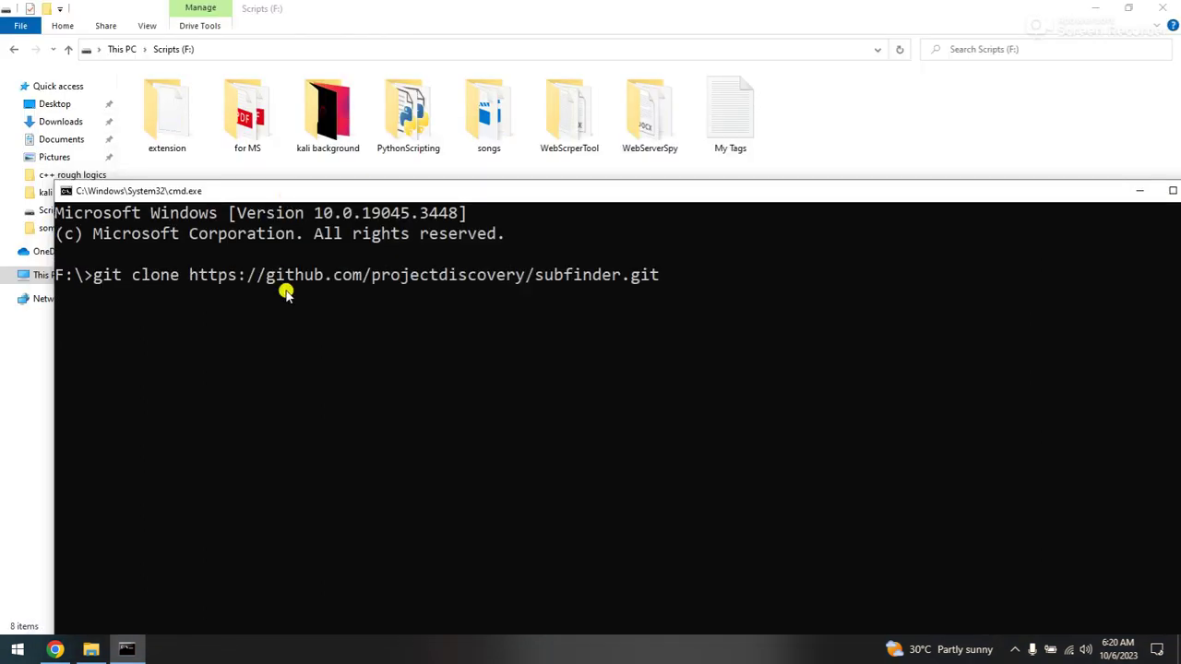
pyautogui.press('Return')
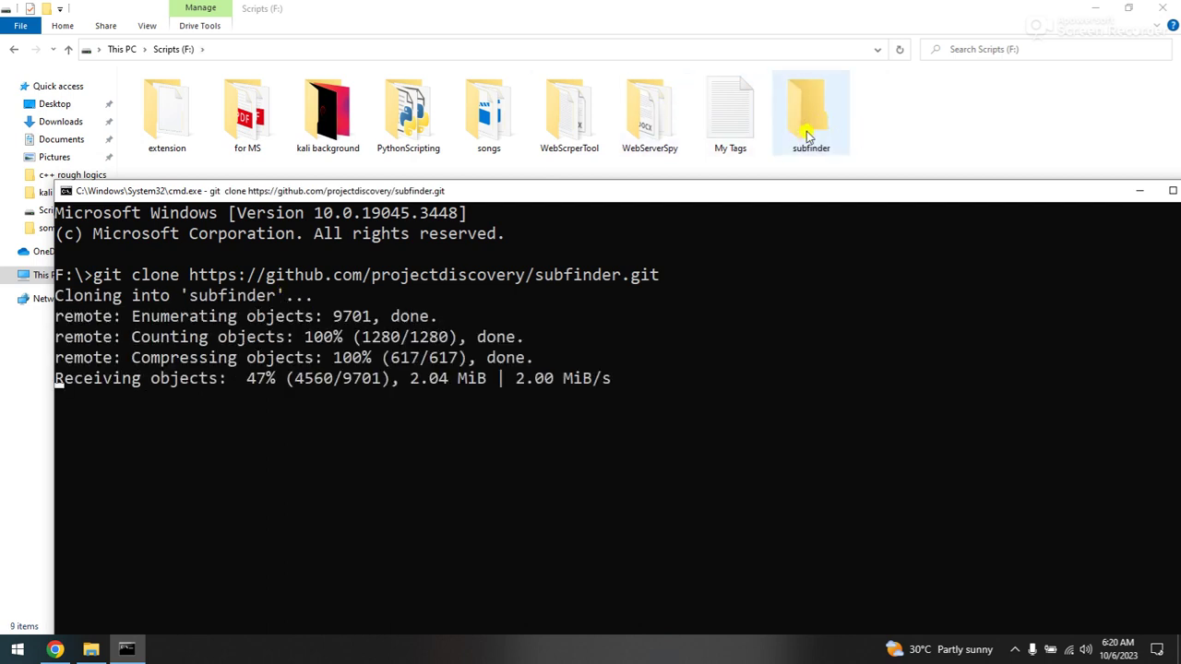
pyautogui.moveTo(815, 190); pyautogui.dragTo(784, 64)
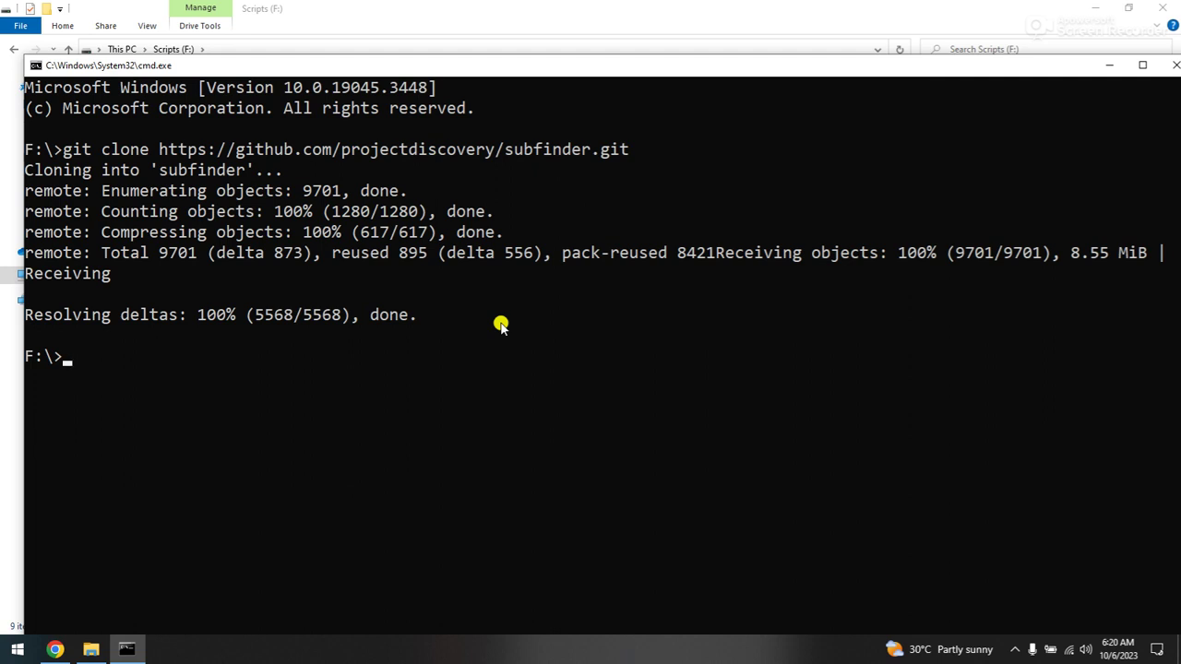
# Step: In Chrome, review the subfinder README's usage section and copy the go install command from its Installation section
pyautogui.click(56, 649)
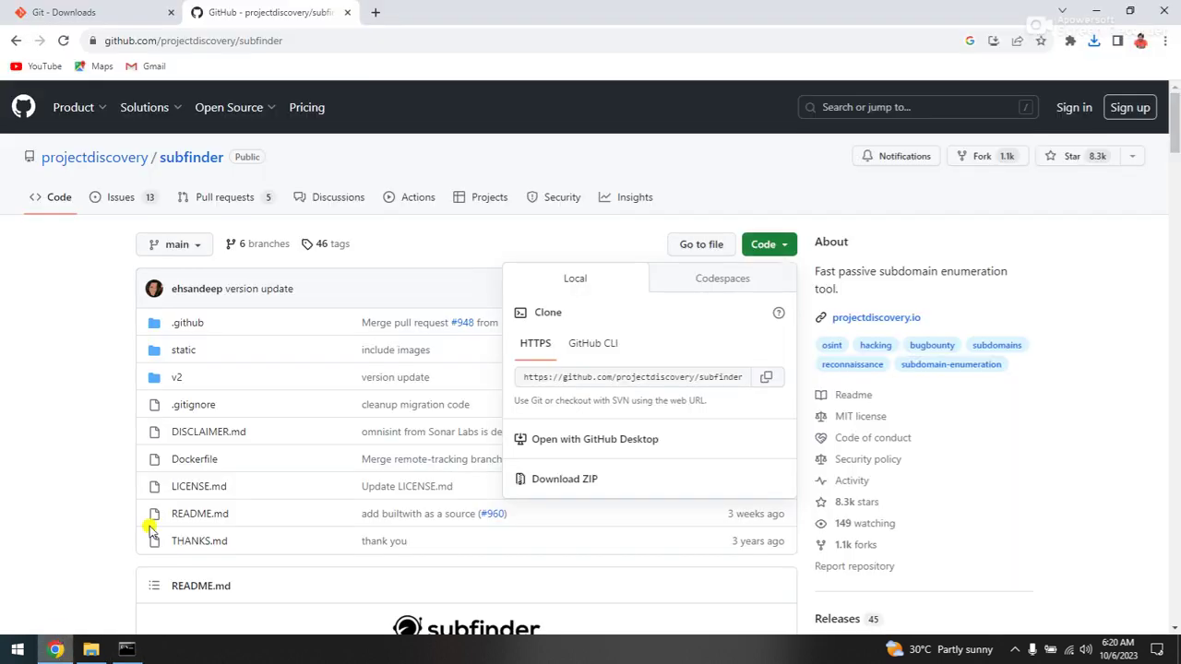
pyautogui.click(633, 242)
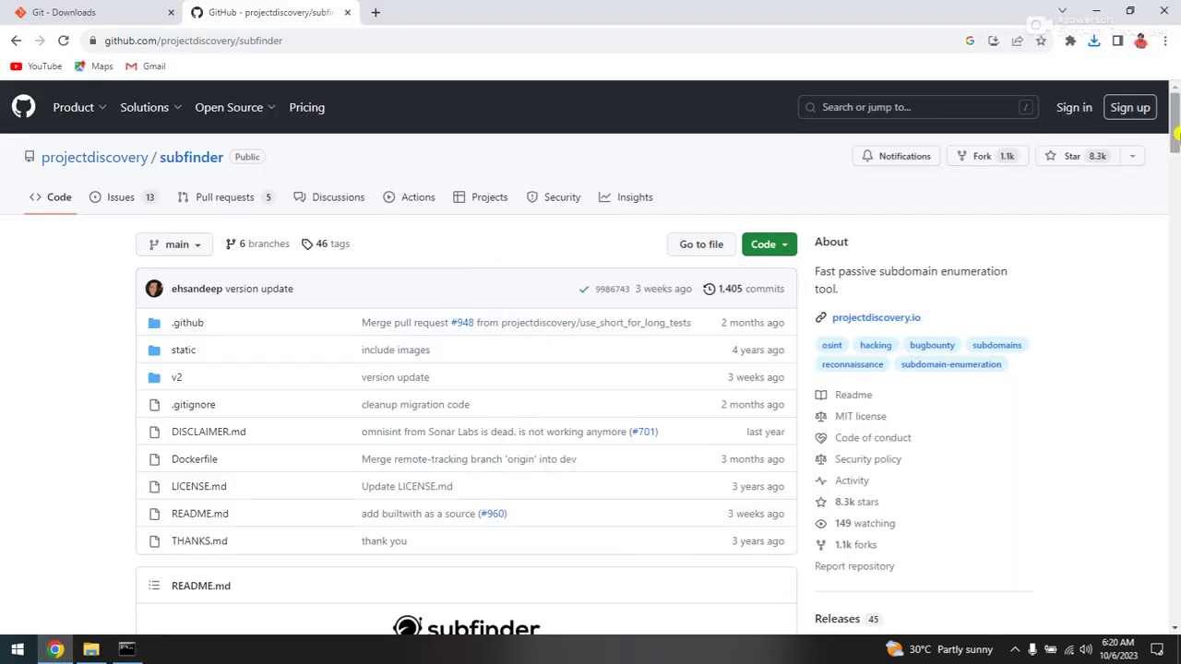
pyautogui.moveTo(1177, 109); pyautogui.dragTo(1177, 252)
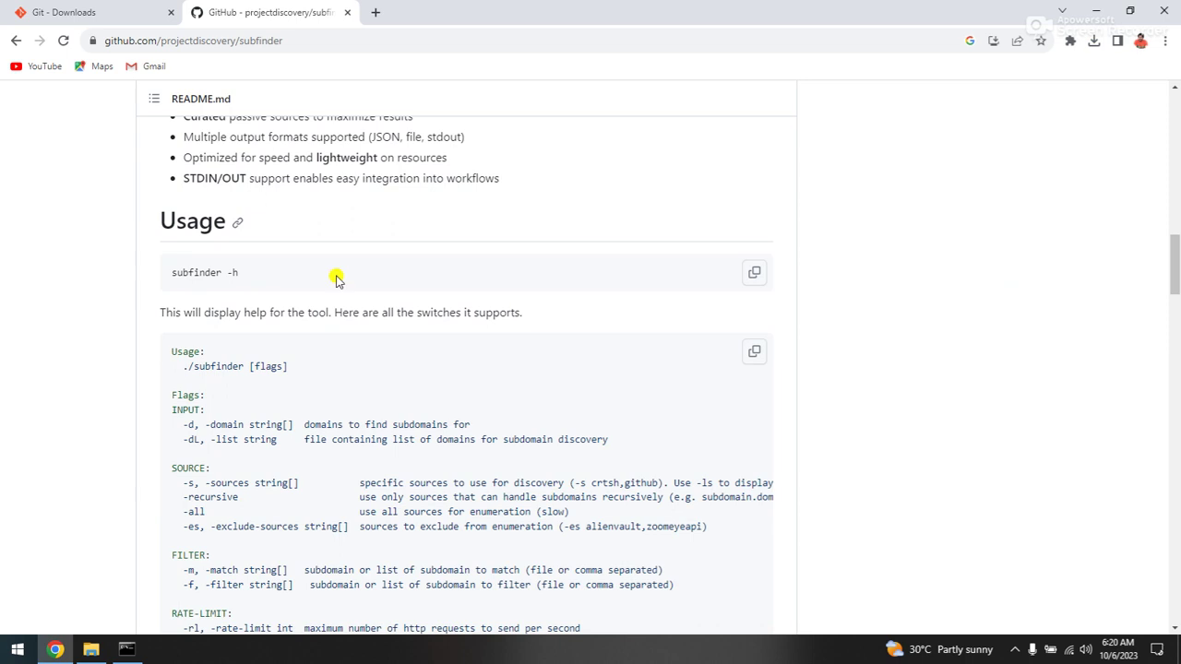
pyautogui.moveTo(250, 274); pyautogui.dragTo(164, 270)
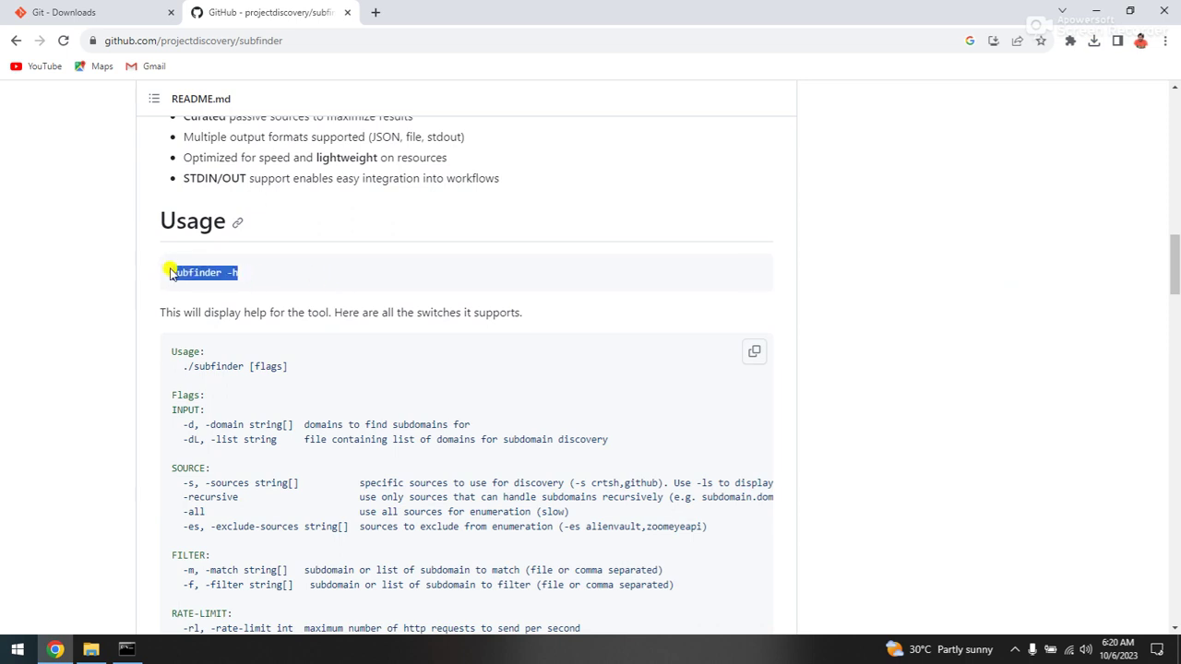
pyautogui.click(190, 267)
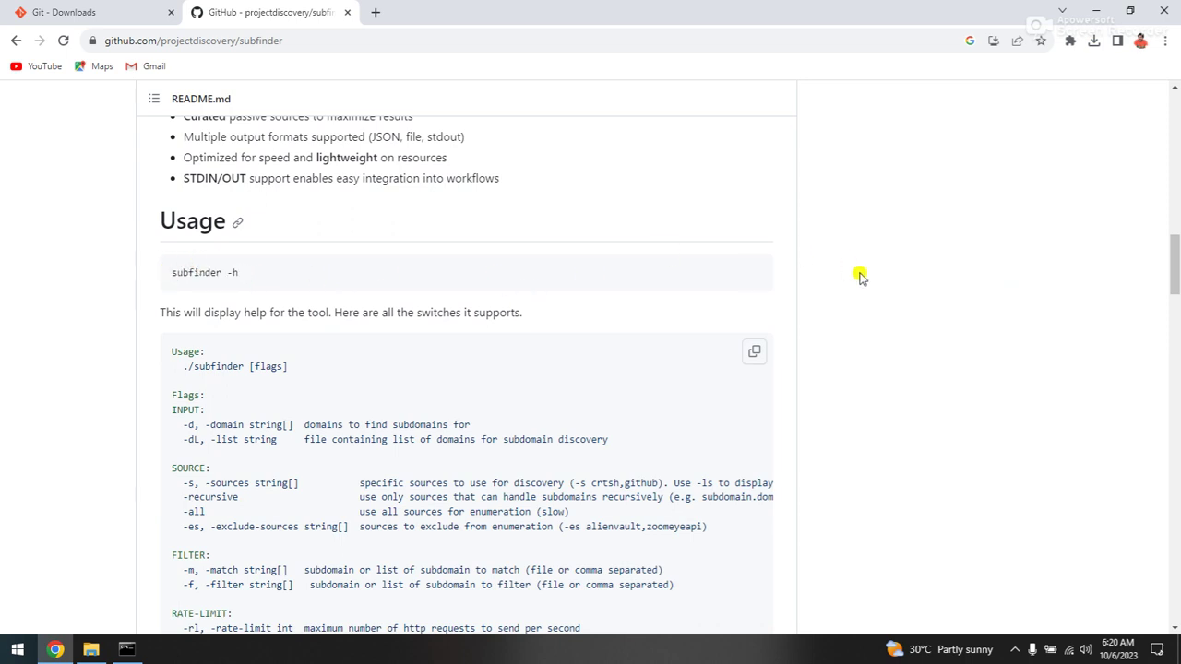
pyautogui.moveTo(1177, 256); pyautogui.dragTo(1177, 346)
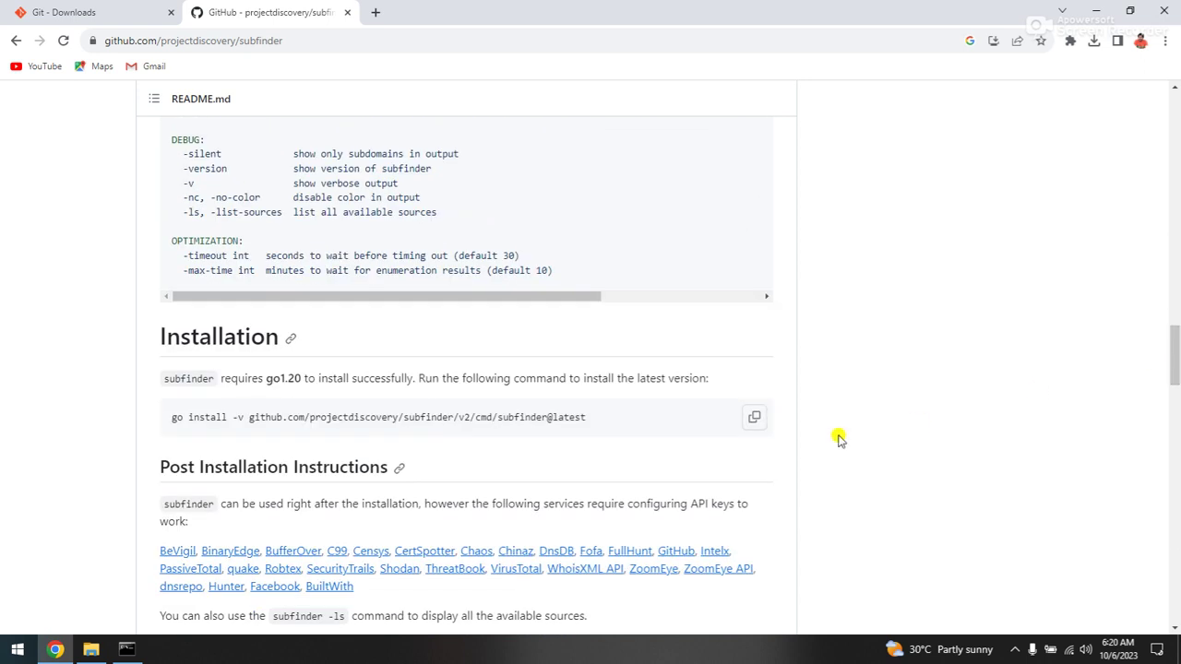
pyautogui.click(754, 420)
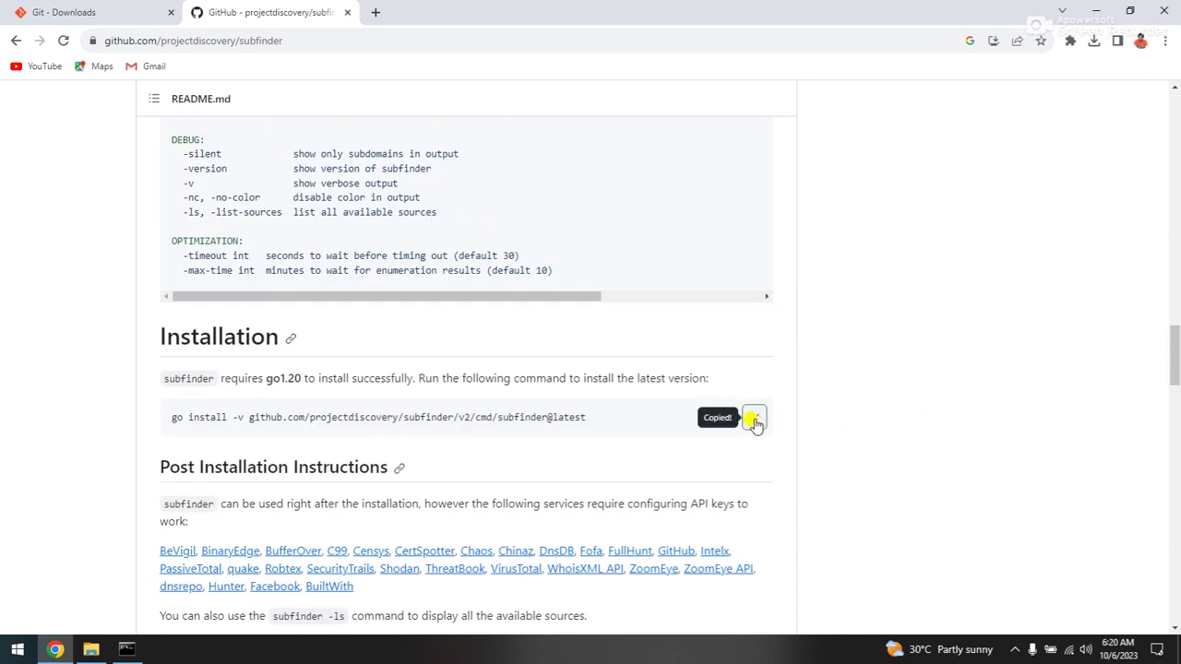
# Step: Return to Command Prompt, list the contents of F:\ with dir, and highlight the subfinder folder in the listing
pyautogui.click(134, 651)
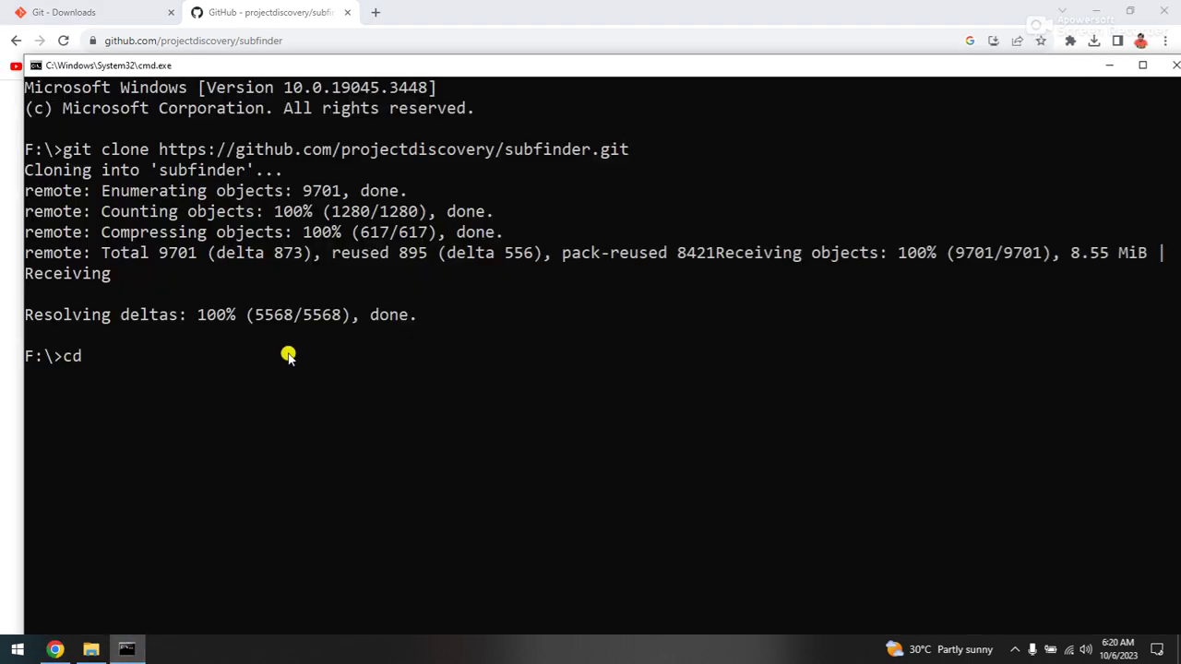
pyautogui.moveTo(543, 64); pyautogui.dragTo(609, 261)
pyautogui.click(91, 649)
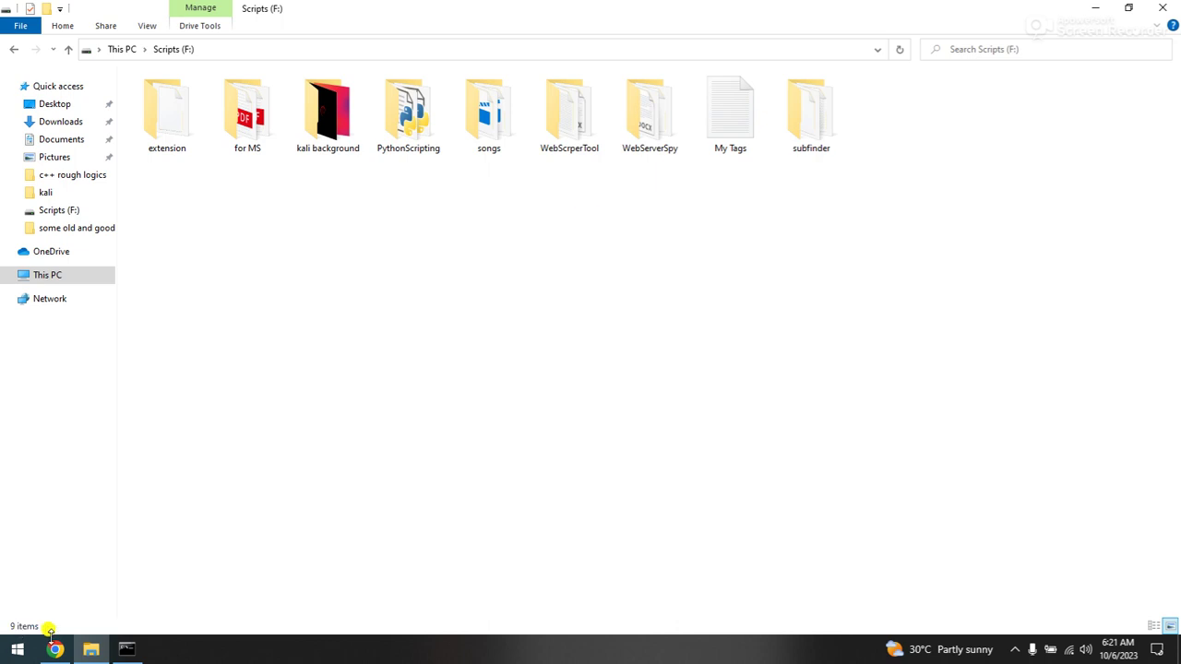
pyautogui.click(127, 650)
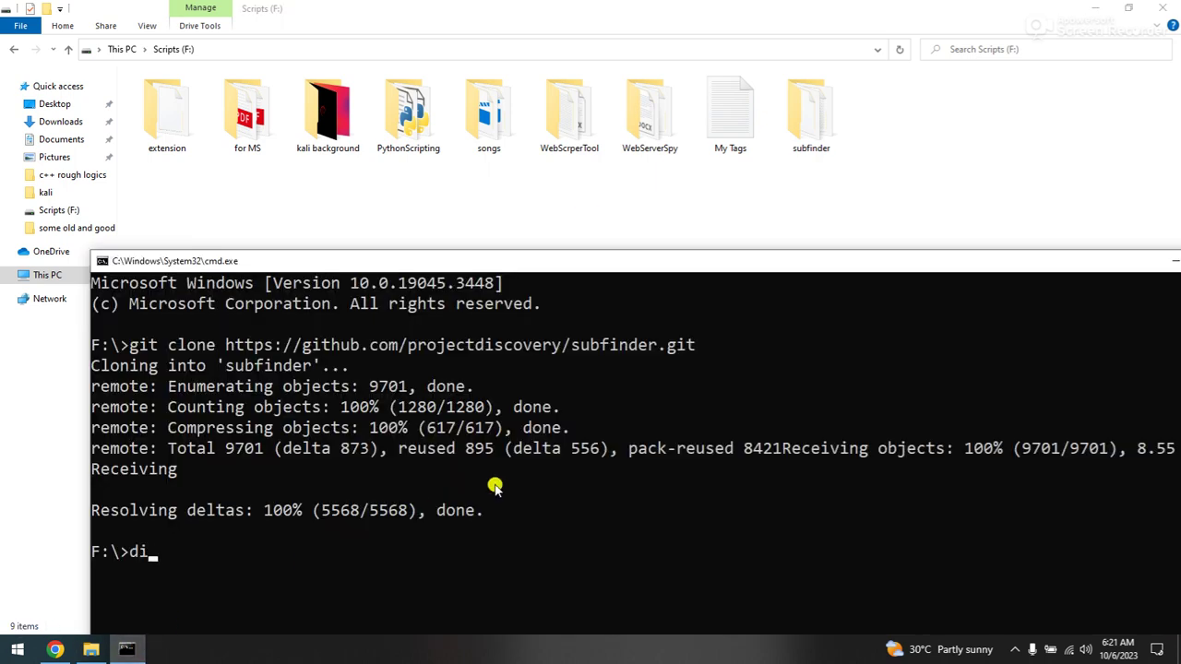
pyautogui.press('Return')
pyautogui.moveTo(705, 259); pyautogui.dragTo(714, 38)
pyautogui.click(476, 514)
pyautogui.moveTo(477, 515); pyautogui.dragTo(553, 515)
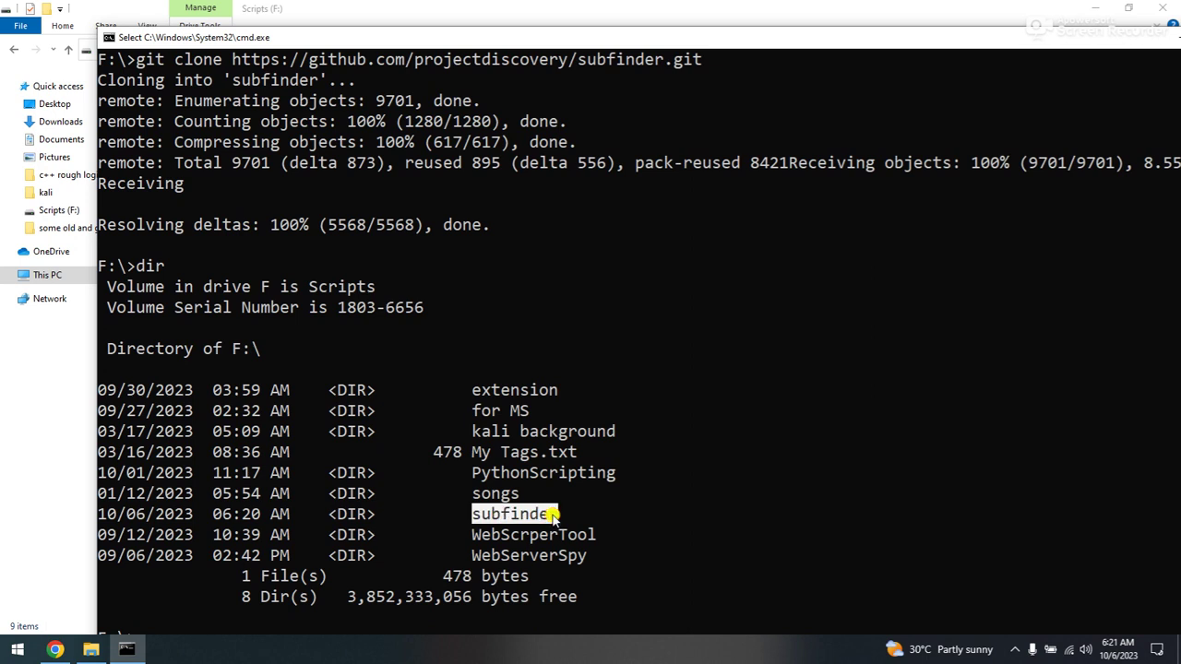
# Step: Maximize the Command Prompt window, clear the text selection, and change into the cloned folder with cd subfinder
pyautogui.rightClick(552, 515)
pyautogui.doubleClick(1124, 43)
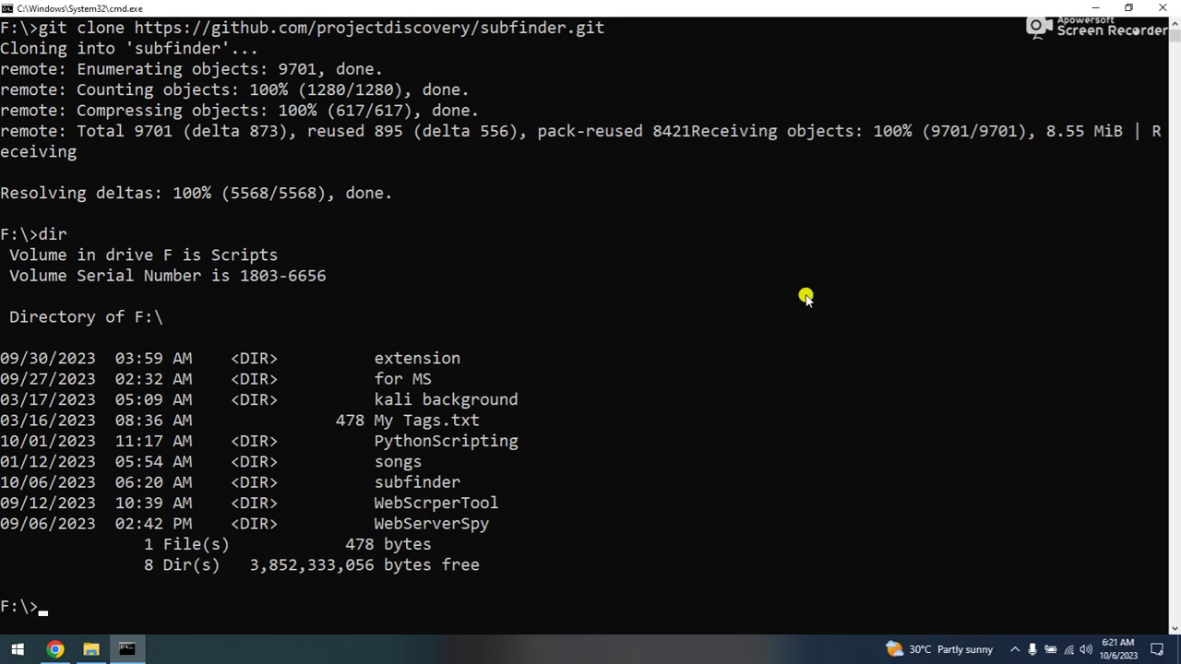
pyautogui.rightClick(699, 416)
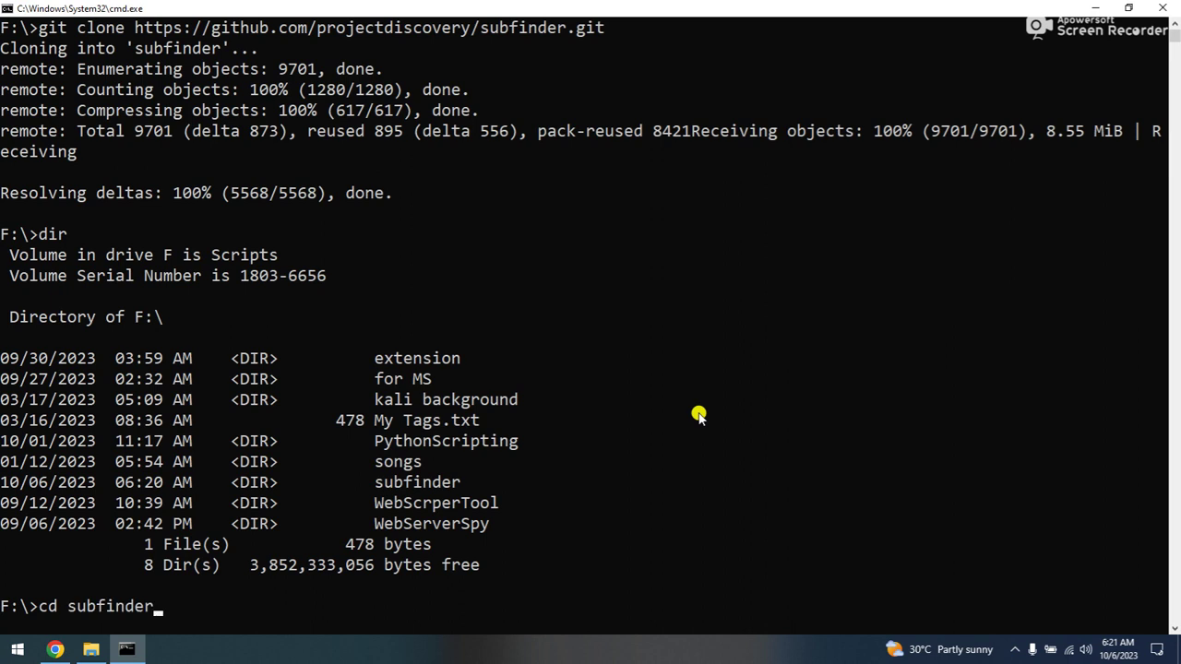
pyautogui.press('Return')
# Step: Clear the console with cls and list the contents of F:\subfinder with dir
pyautogui.write('cls')
pyautogui.press('Return')
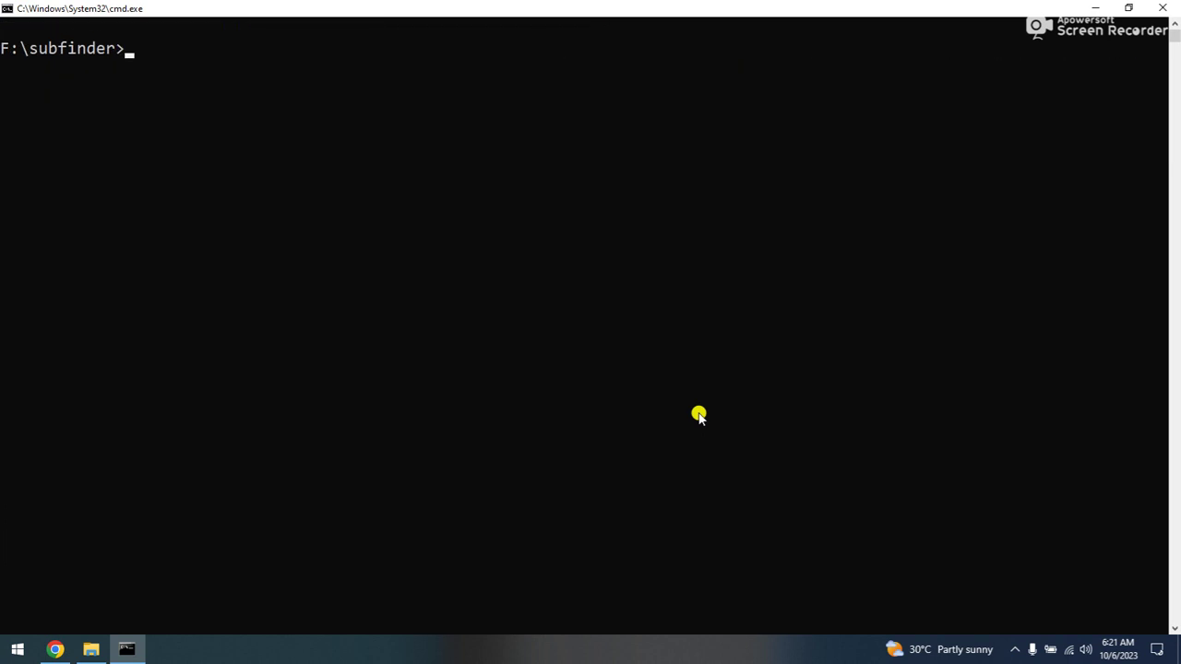
pyautogui.write('dir')
pyautogui.press('Return')
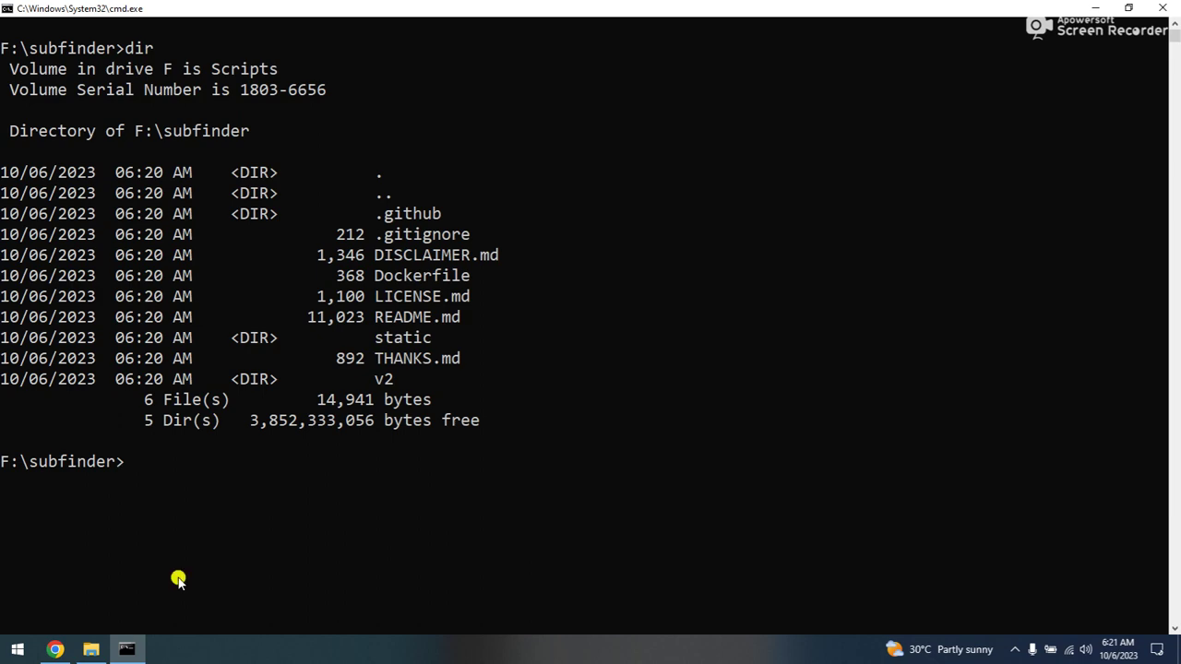
# Step: Copy go install -v github.com/projectdiscovery/subfinder/v2/cmd/subfinder@latest from the README in Chrome and paste it at the F:\subfinder prompt in Command Prompt
pyautogui.click(57, 651)
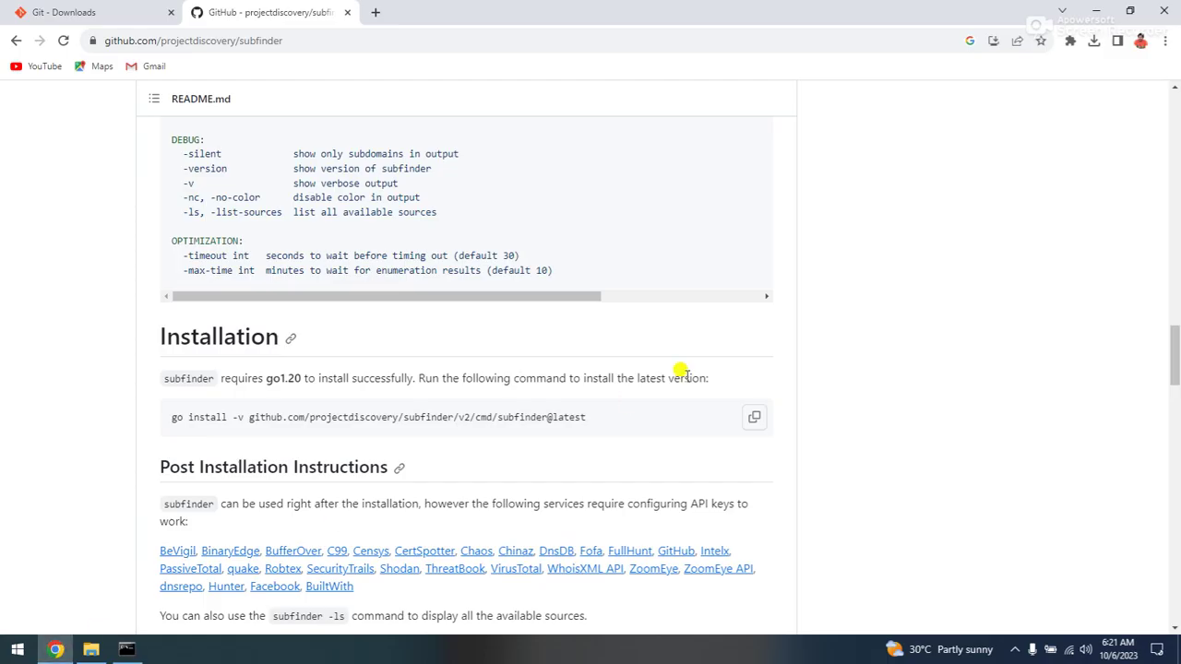
pyautogui.click(753, 417)
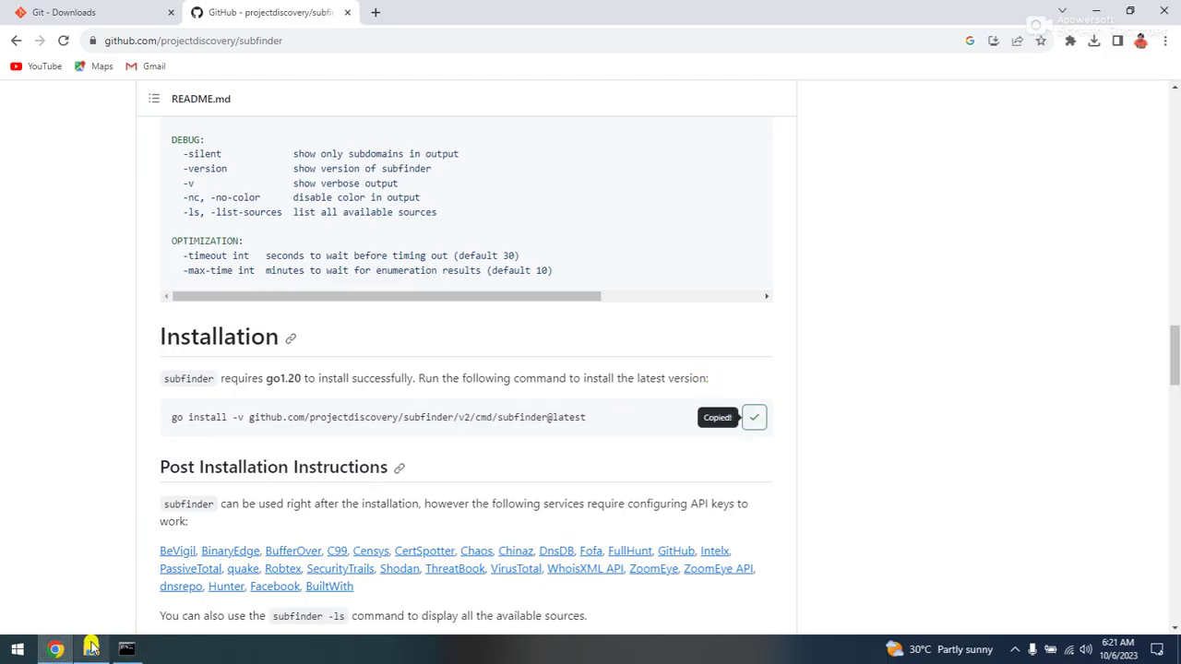
pyautogui.click(127, 649)
pyautogui.hotkey('ctrl', 'v')
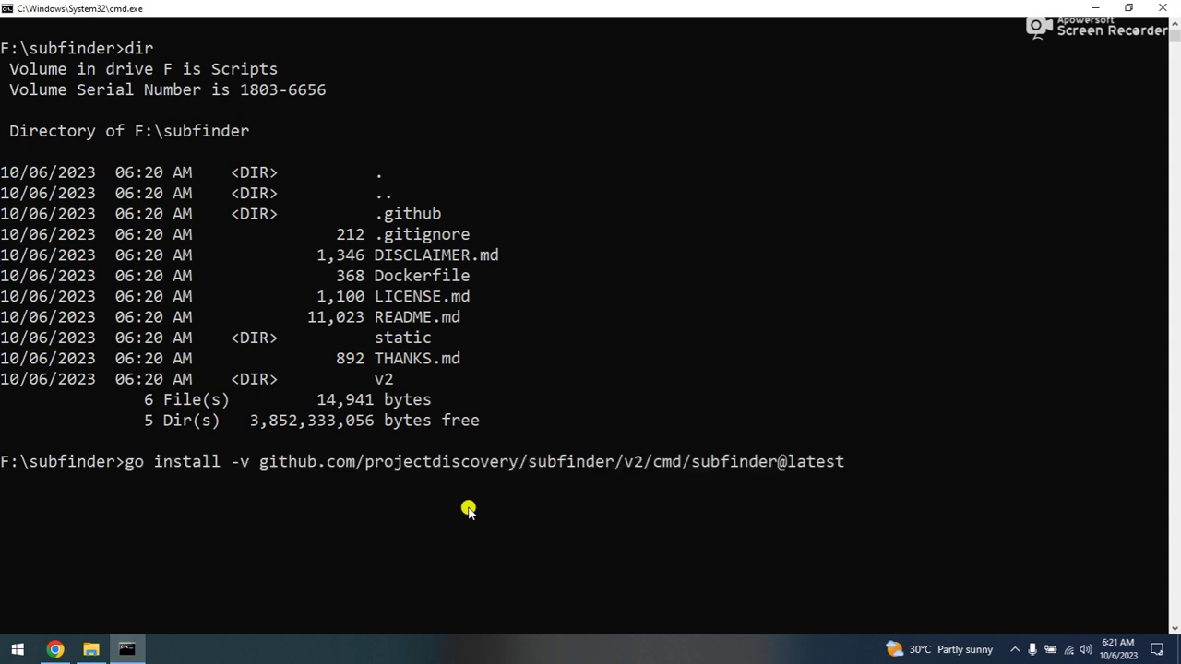